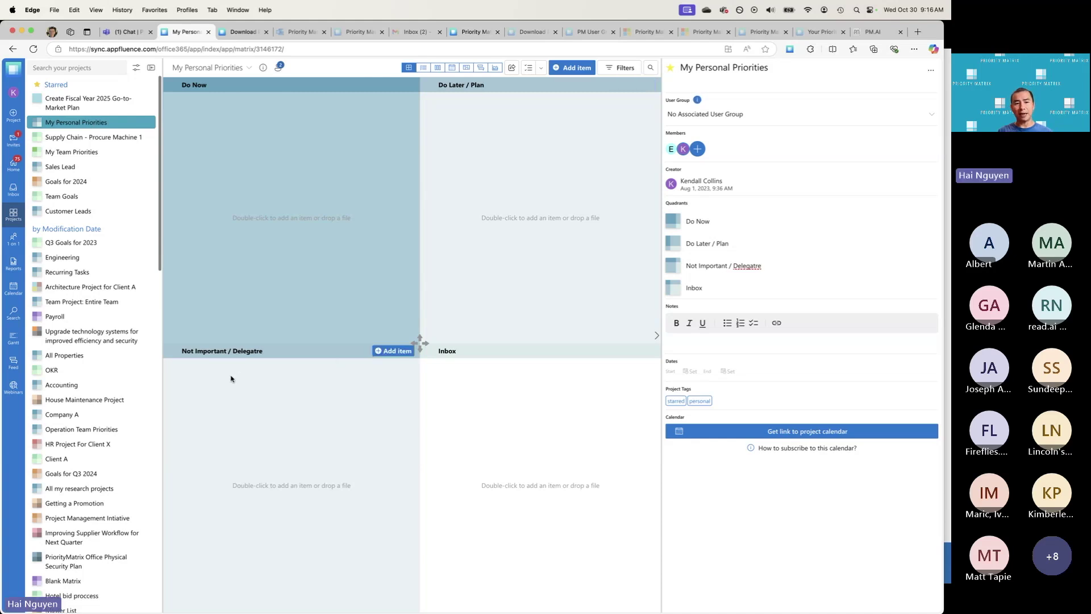
Step: Correct the spelling of the third quadrant's name to "Not Important / Delegate"
{"action": "key", "text": "BackSpace"}
{"action": "type", "text": "e"}
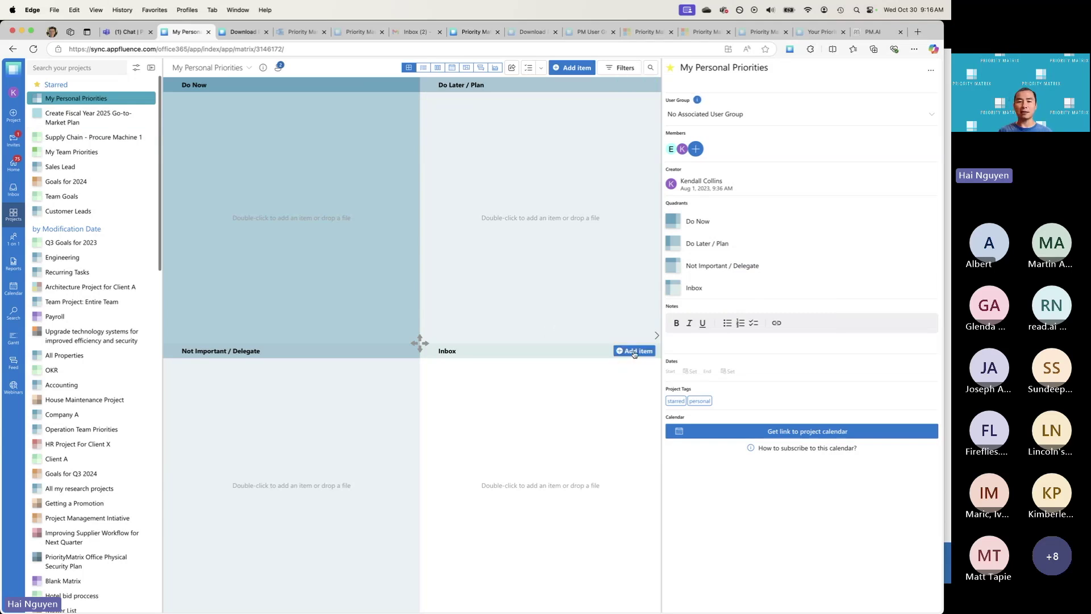
Step: Add an item titled "Follow up with webinar participants due tomorrow 2pm" to the Inbox quadrant
{"action": "left_click", "coordinate": [635, 351]}
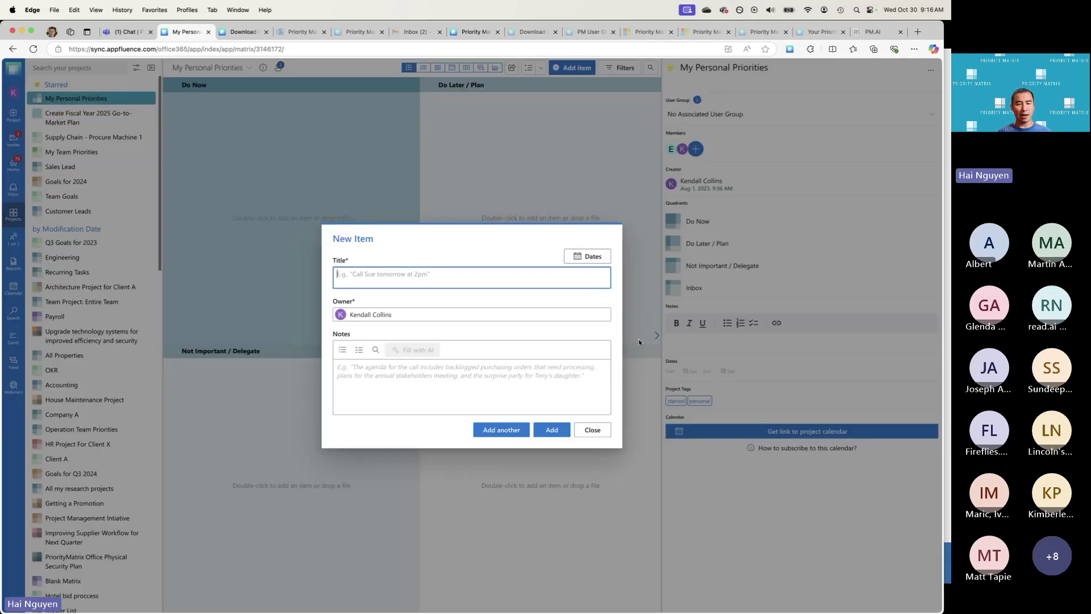
{"action": "type", "text": "Fol"}
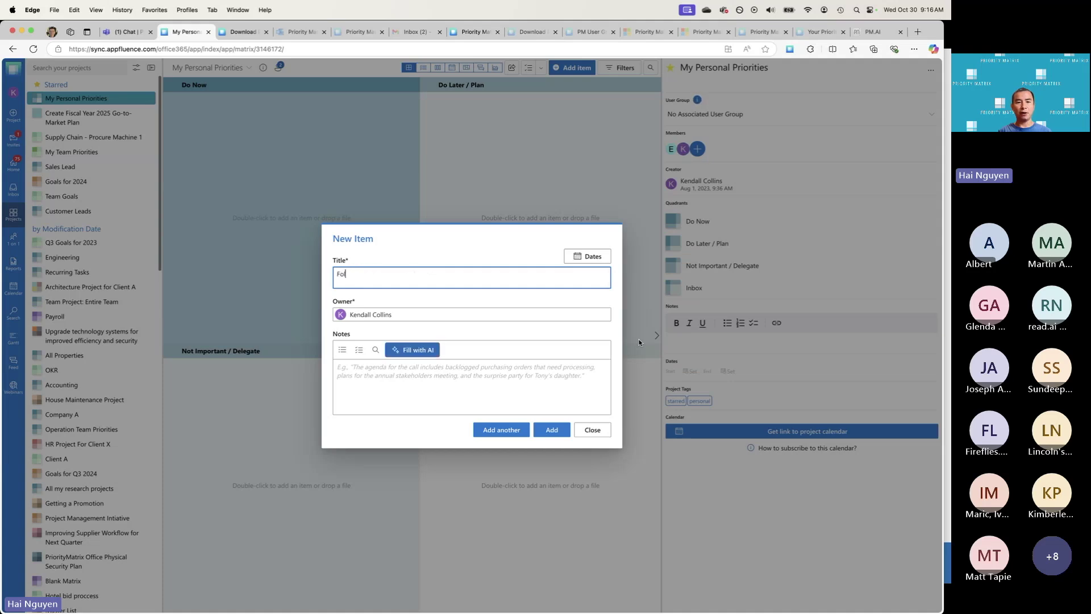
{"action": "type", "text": "low up with webinar p"}
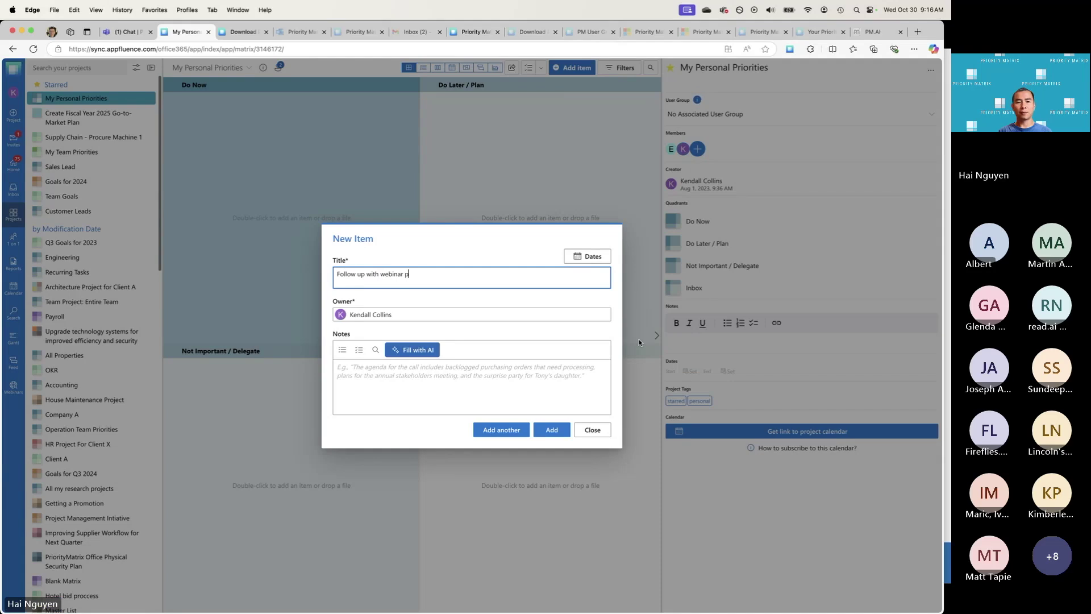
{"action": "type", "text": "articipants due tomorrow 2pm"}
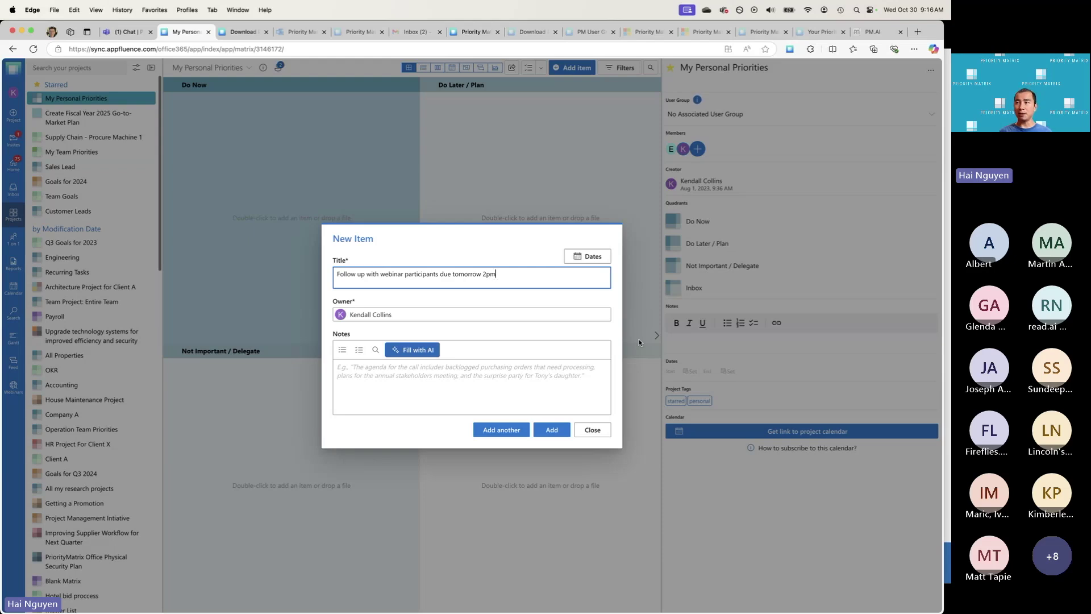
{"action": "left_click", "coordinate": [555, 431]}
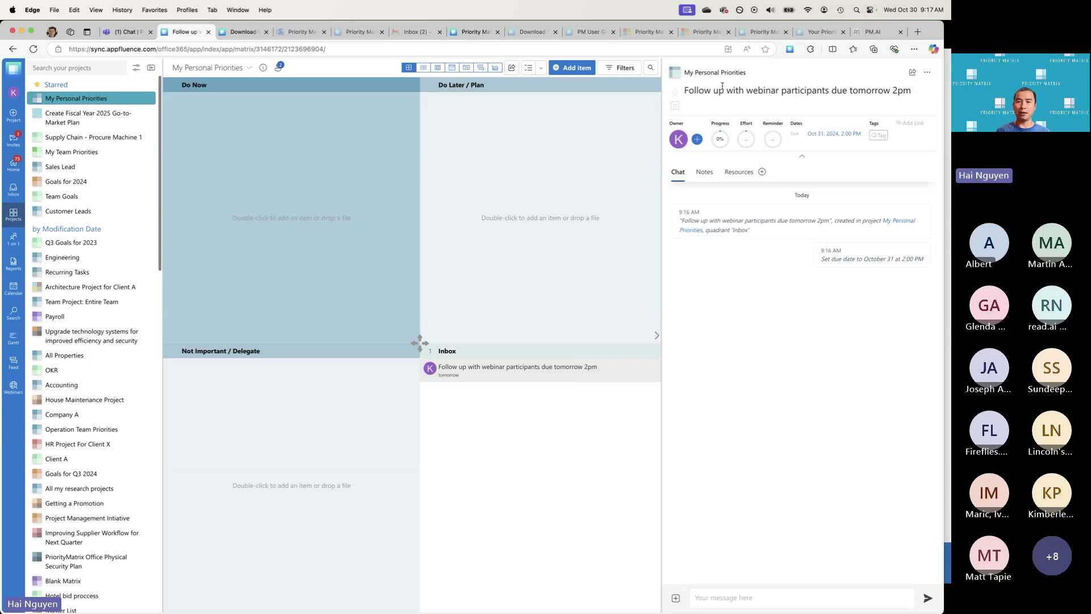
Step: Star the webinar follow-up item and view the available item icons without choosing one
{"action": "left_click", "coordinate": [676, 97]}
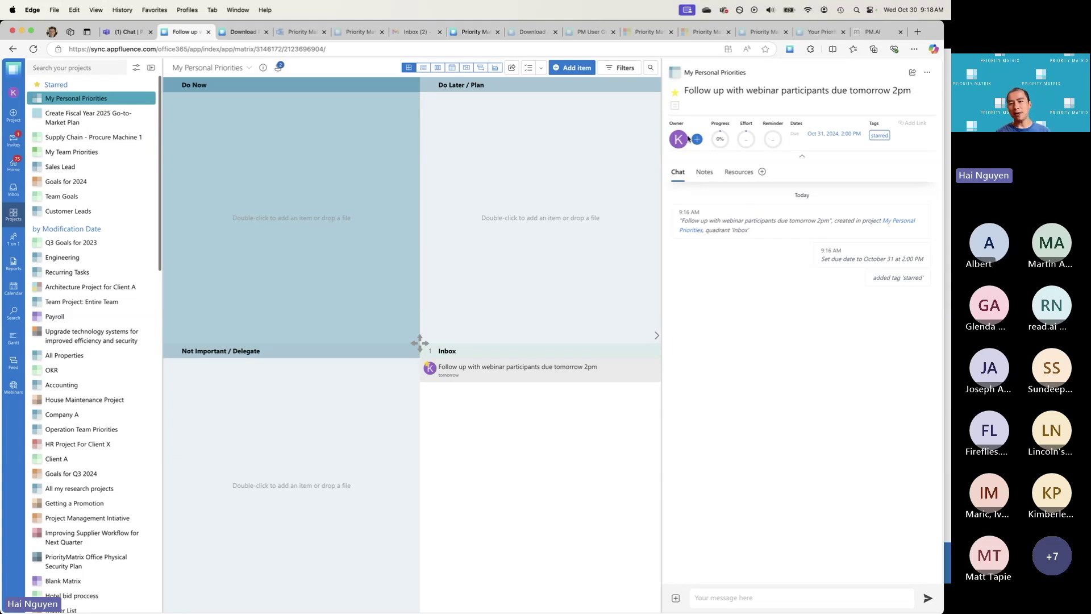
{"action": "left_click", "coordinate": [675, 109]}
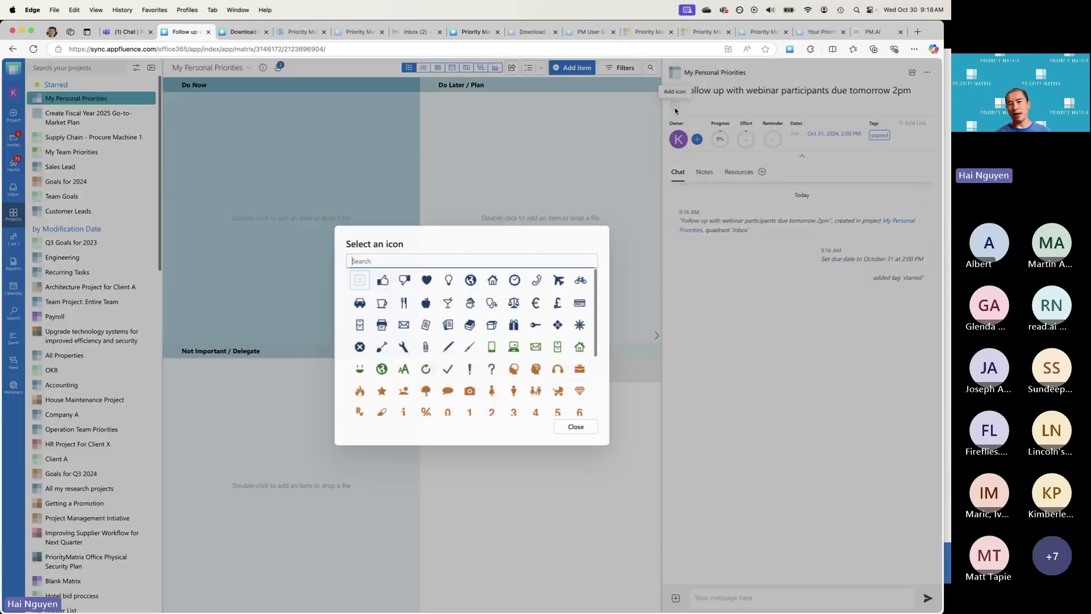
{"action": "left_click", "coordinate": [575, 426]}
Step: Hand the webinar follow-up item over to the other project member and check its owner and follower
{"action": "left_click", "coordinate": [679, 139]}
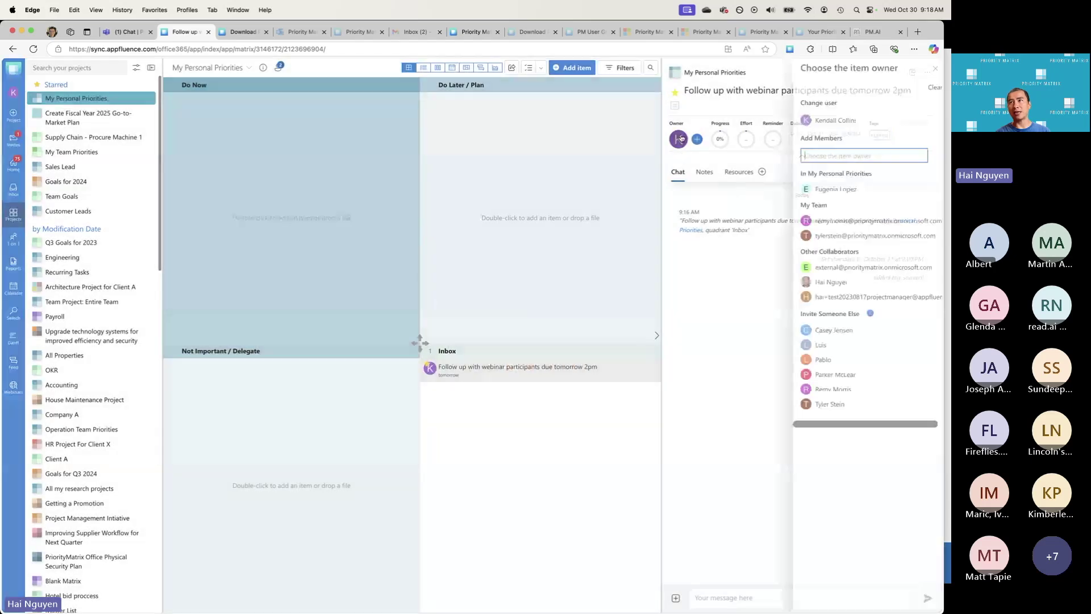
{"action": "left_click", "coordinate": [853, 189]}
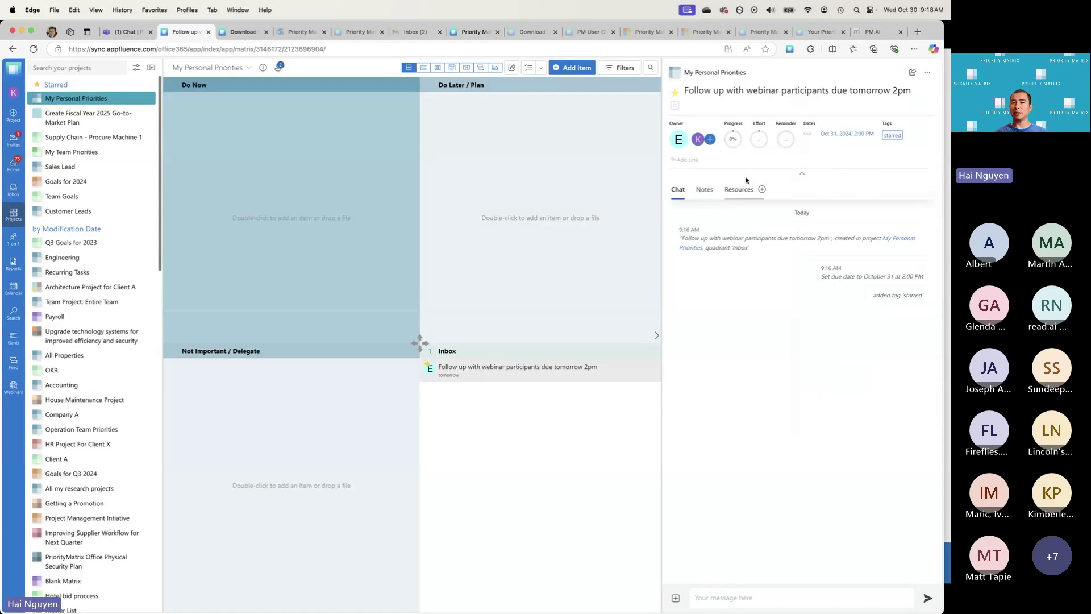
{"action": "left_click", "coordinate": [679, 142]}
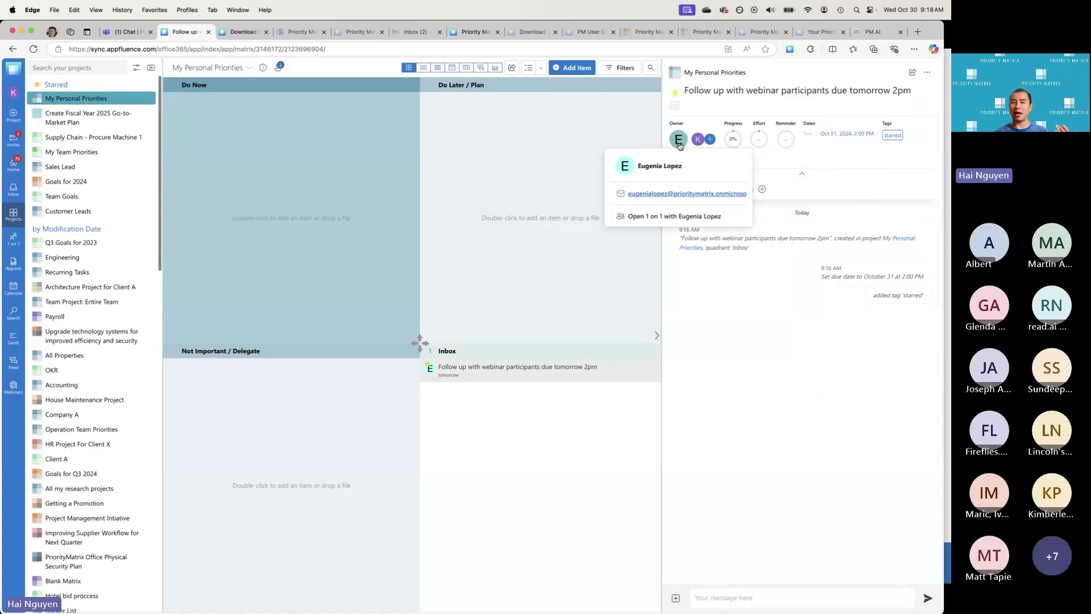
{"action": "left_click", "coordinate": [698, 139]}
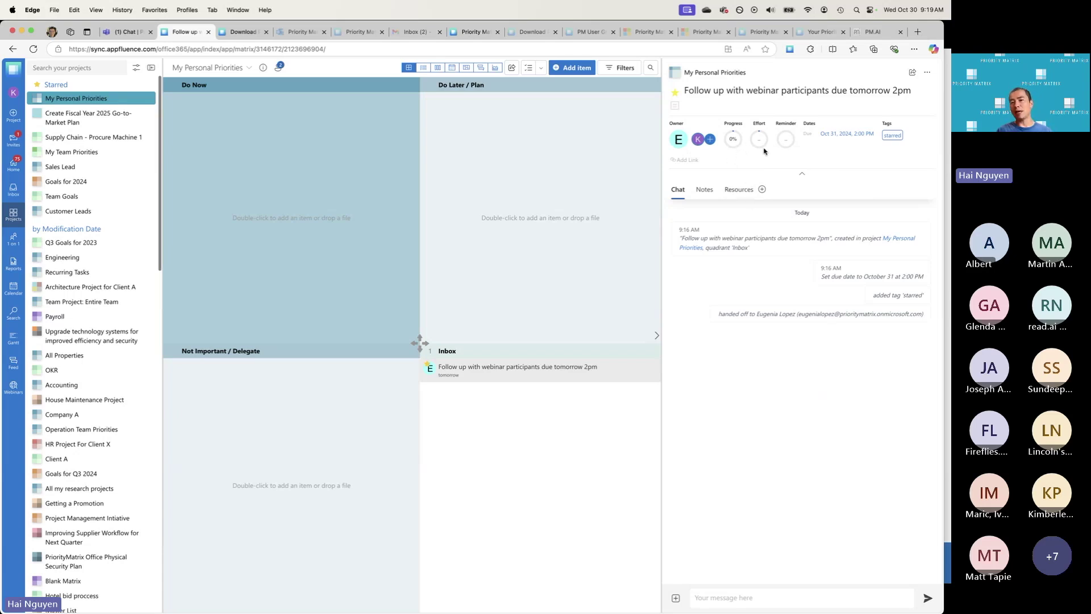
Step: Review the item's date settings without changes and post "remind me daily" in its chat
{"action": "left_click", "coordinate": [849, 135]}
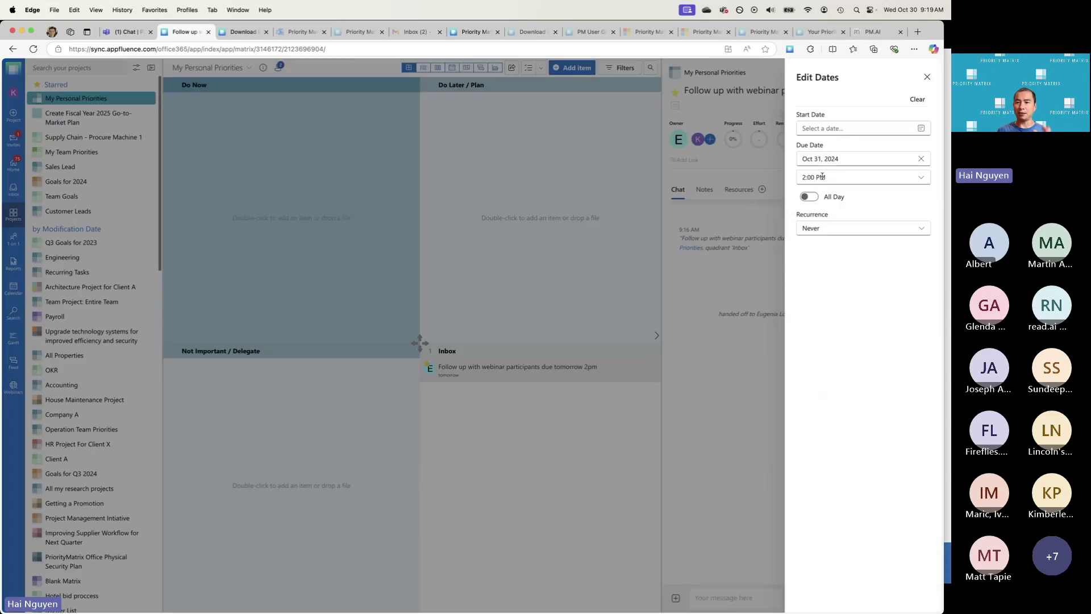
{"action": "left_click", "coordinate": [927, 79]}
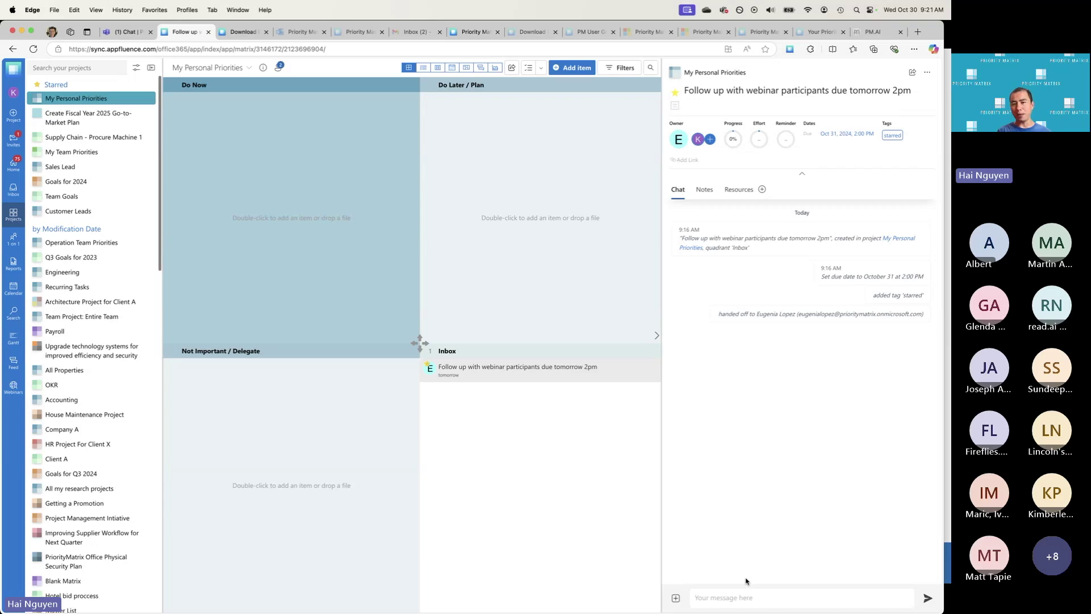
{"action": "type", "text": "remind me daily"}
{"action": "key", "text": "Return"}
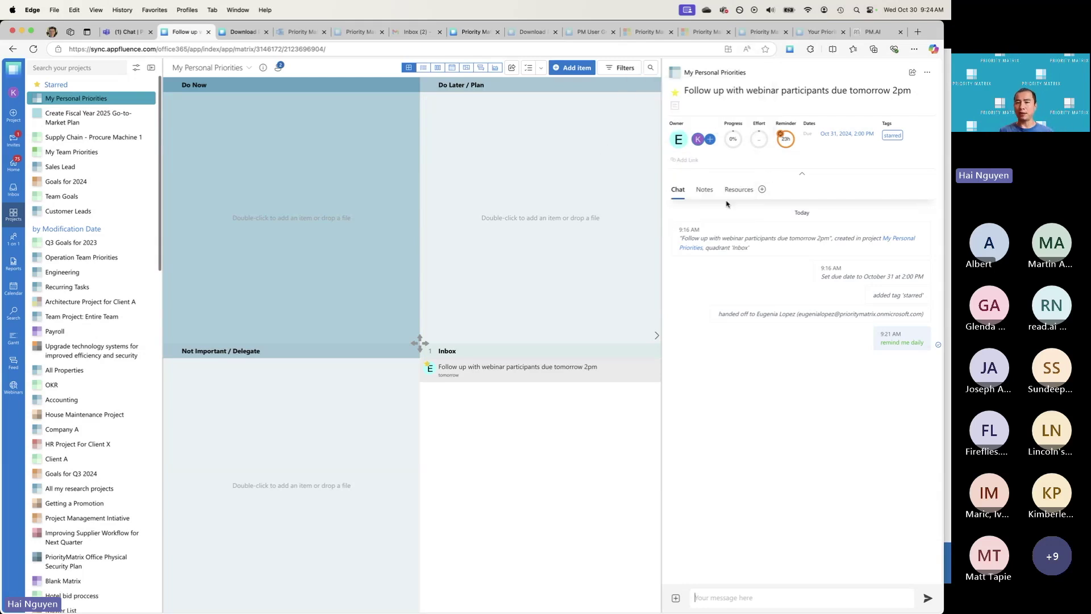
Step: Reassign the webinar follow-up item to the first person listed under My Team
{"action": "left_click", "coordinate": [677, 139]}
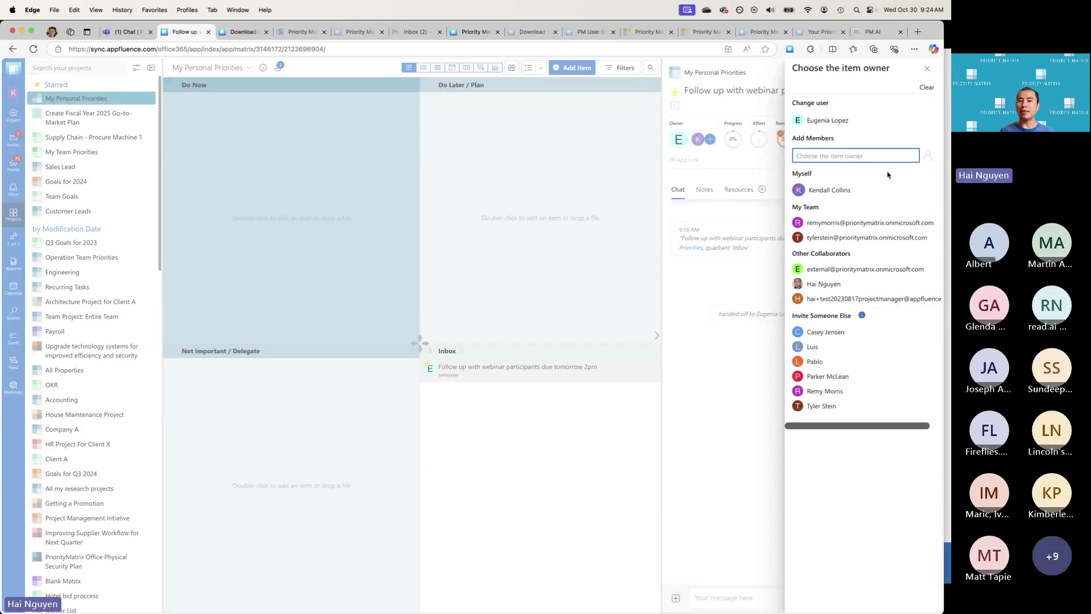
{"action": "left_click", "coordinate": [866, 222]}
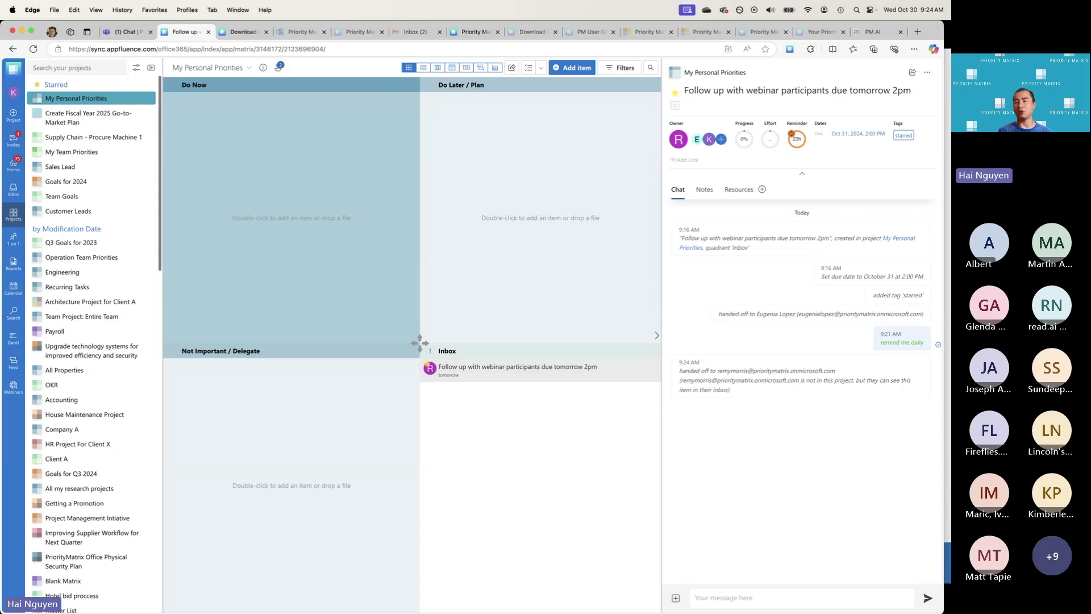
Step: Look through the item's notes, resources, linkable existing items and chat history
{"action": "left_click", "coordinate": [704, 190]}
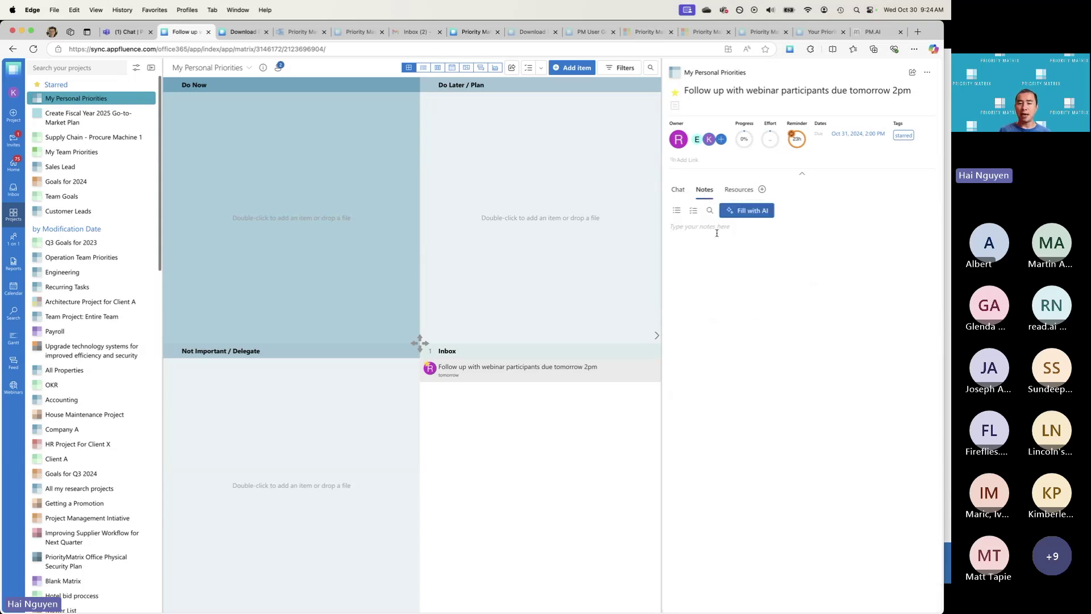
{"action": "left_click", "coordinate": [701, 222]}
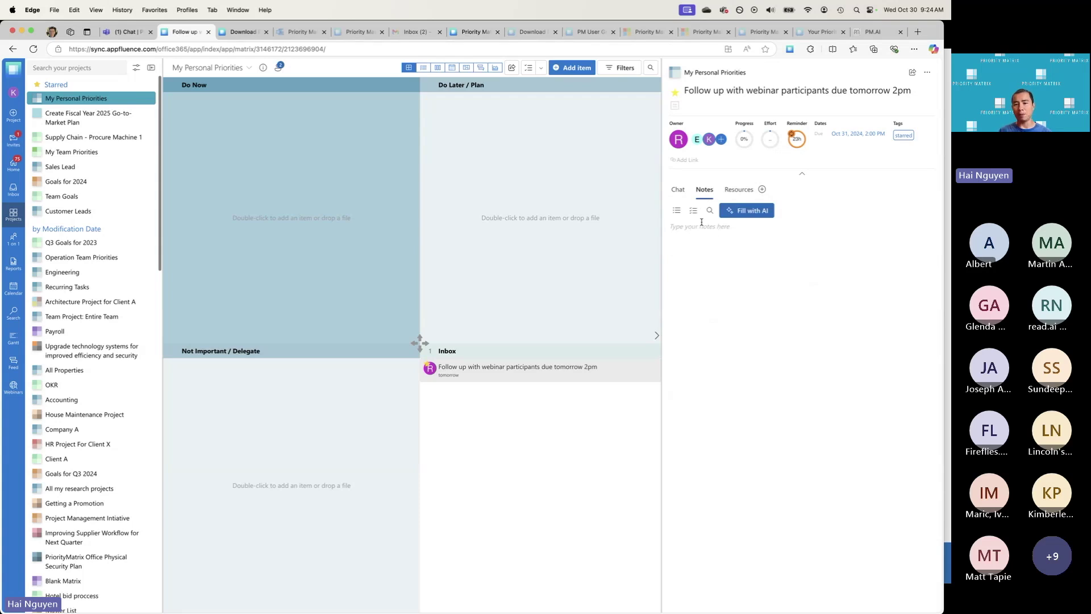
{"action": "left_click", "coordinate": [738, 190]}
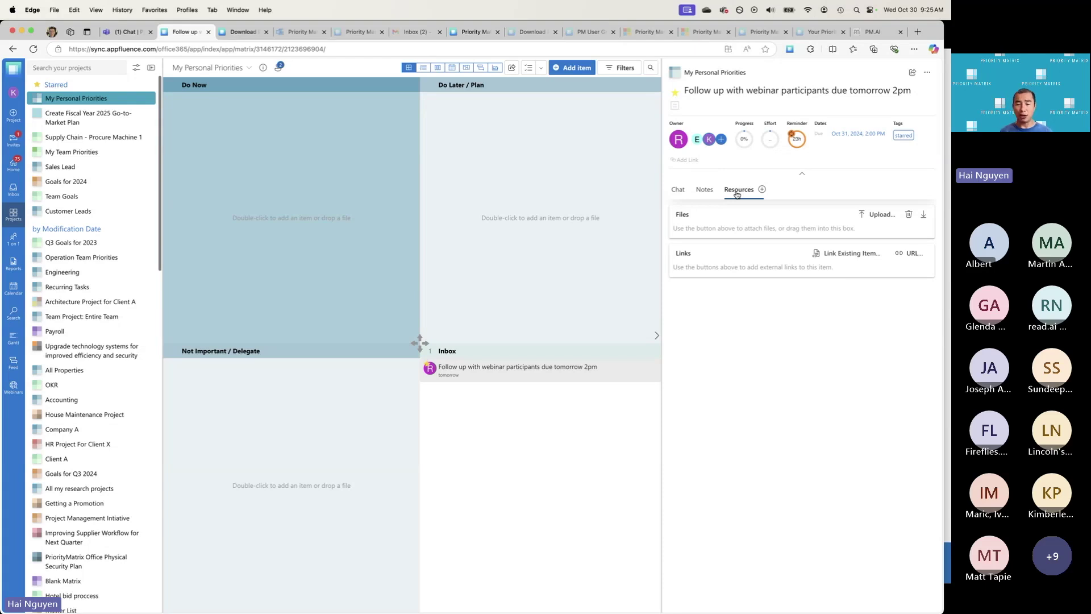
{"action": "left_click", "coordinate": [851, 254]}
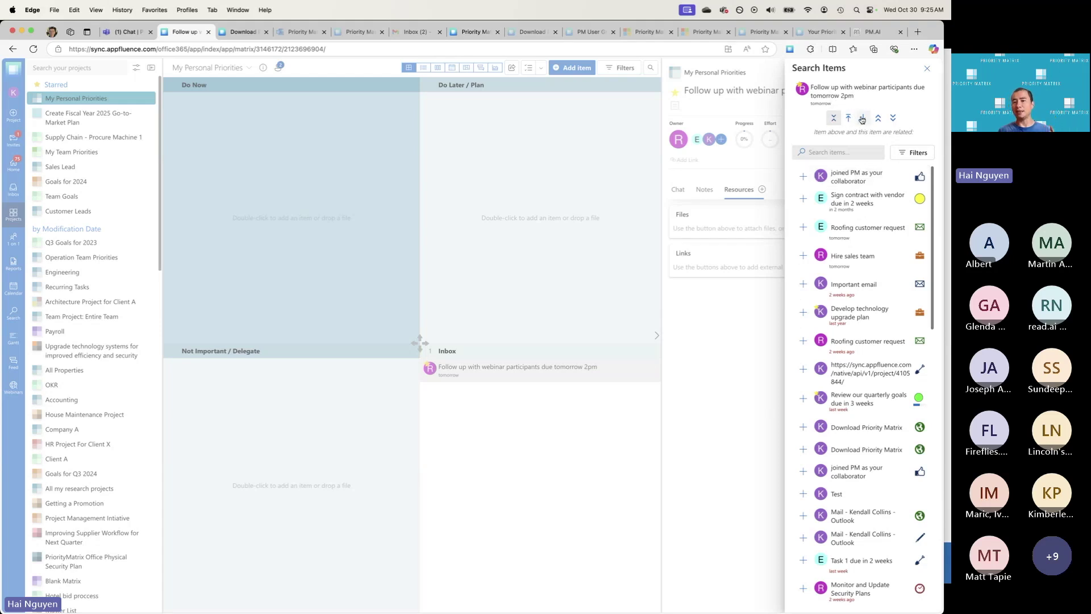
{"action": "left_click", "coordinate": [926, 68]}
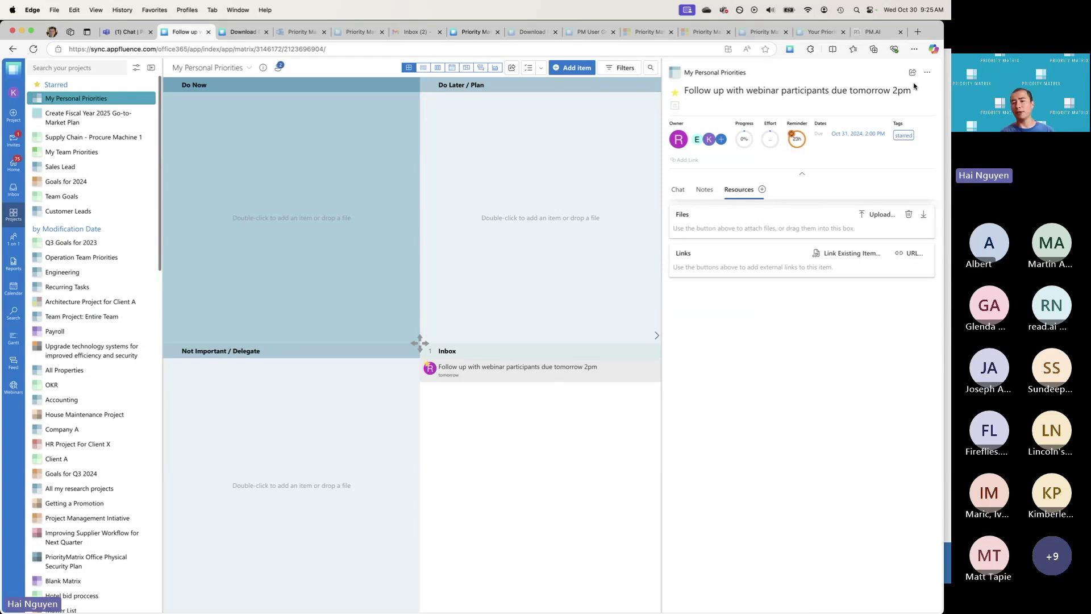
{"action": "left_click", "coordinate": [686, 197]}
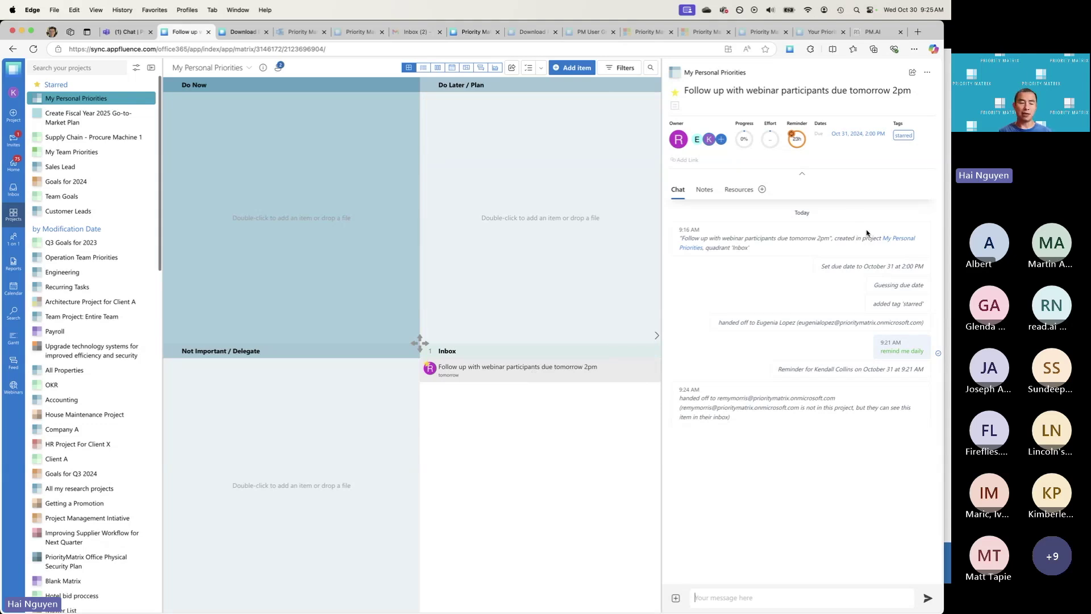
{"action": "left_click", "coordinate": [105, 153]}
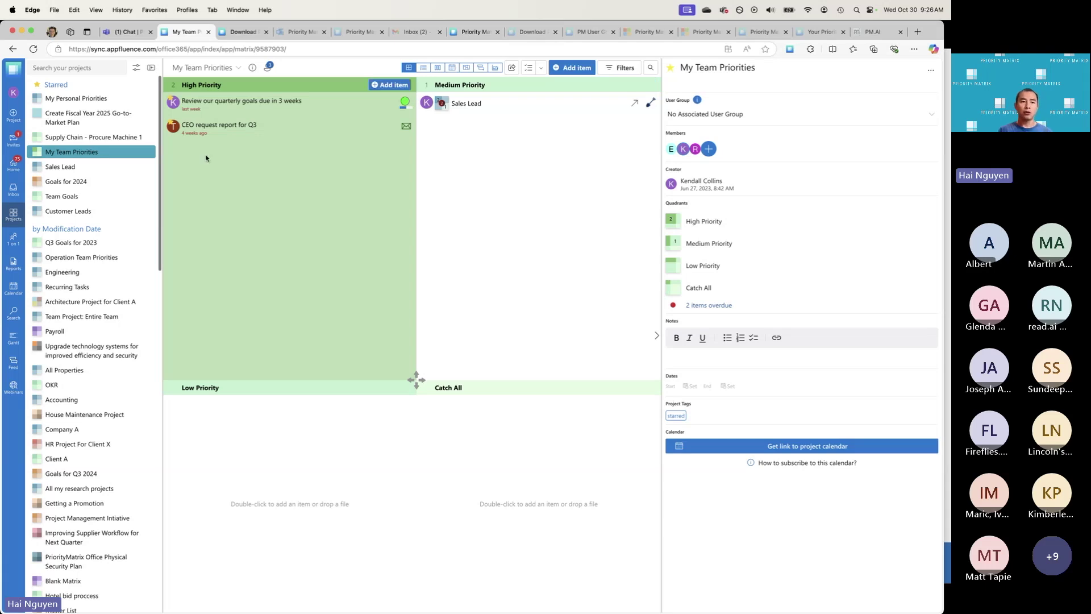
{"action": "left_click", "coordinate": [20, 217]}
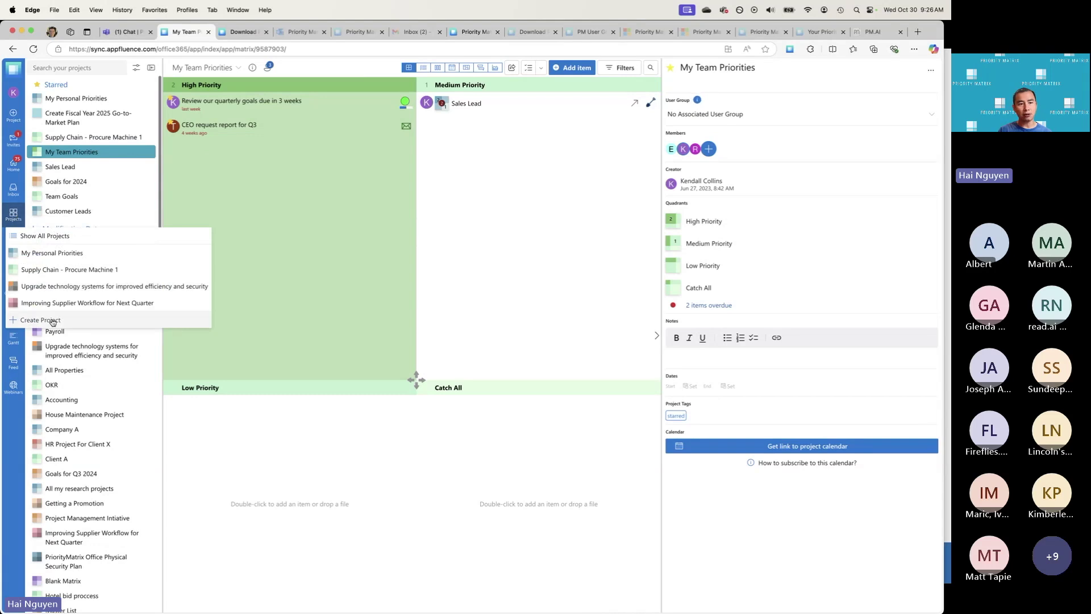
{"action": "left_click", "coordinate": [39, 319]}
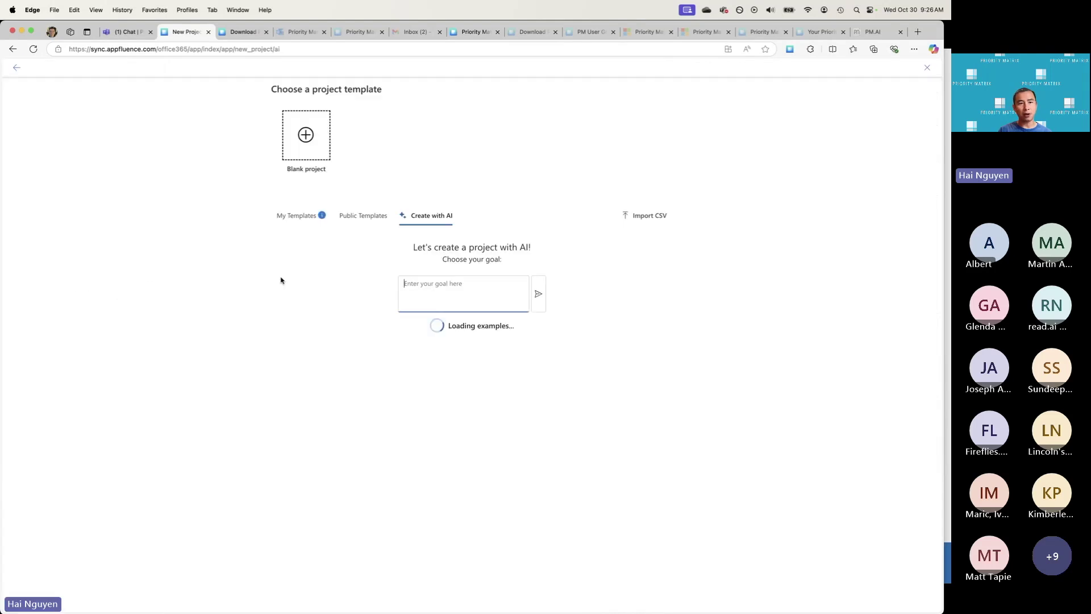
{"action": "left_click", "coordinate": [310, 123]}
{"action": "left_click", "coordinate": [434, 118]}
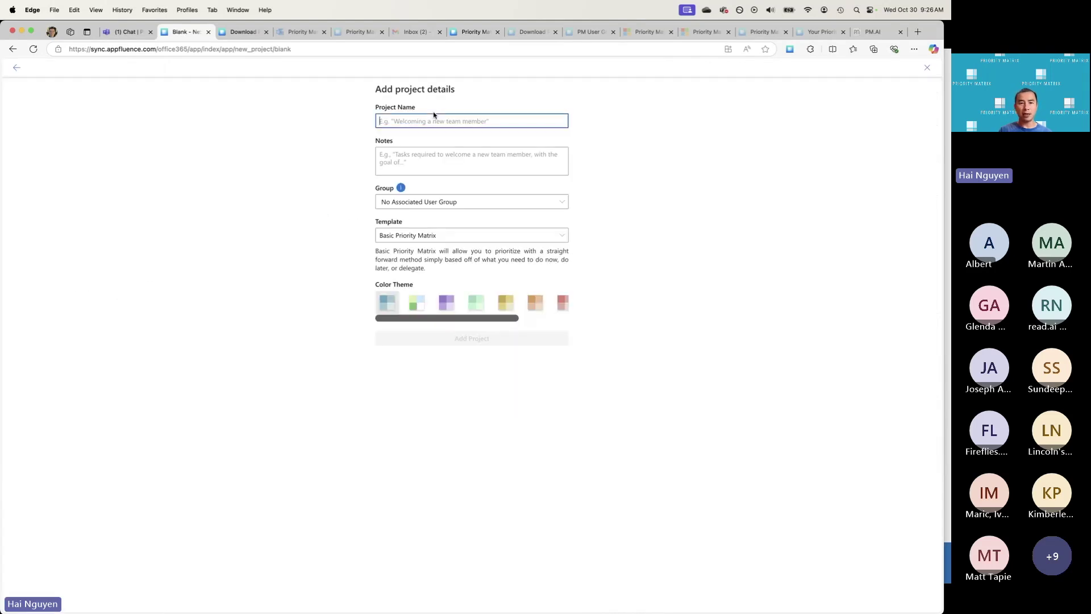
{"action": "type", "text": "Team Prior"}
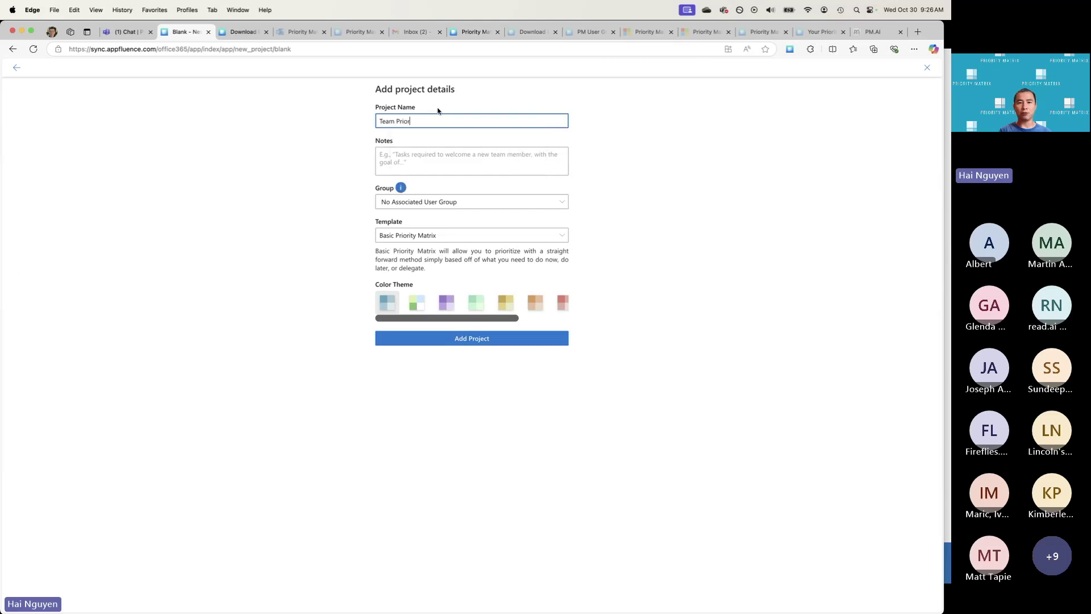
{"action": "type", "text": "ities"}
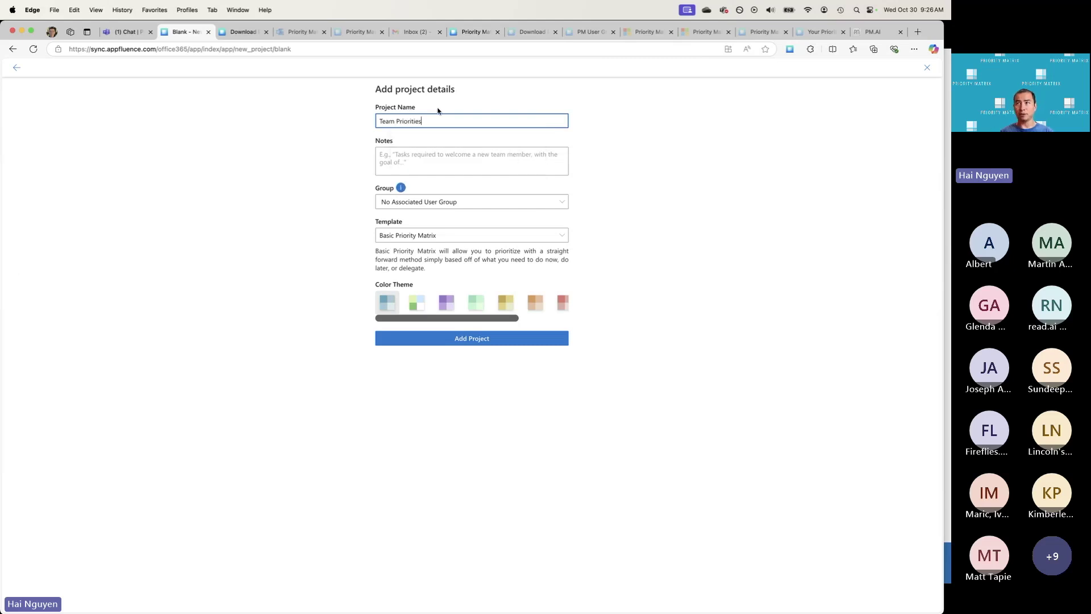
{"action": "left_click", "coordinate": [495, 206]}
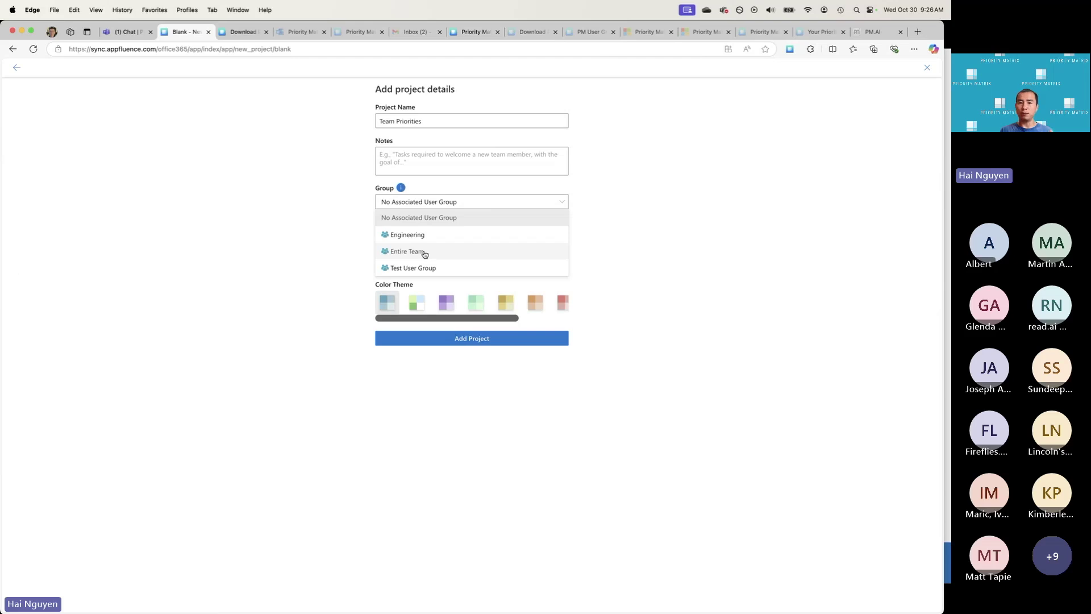
{"action": "left_click", "coordinate": [355, 221]}
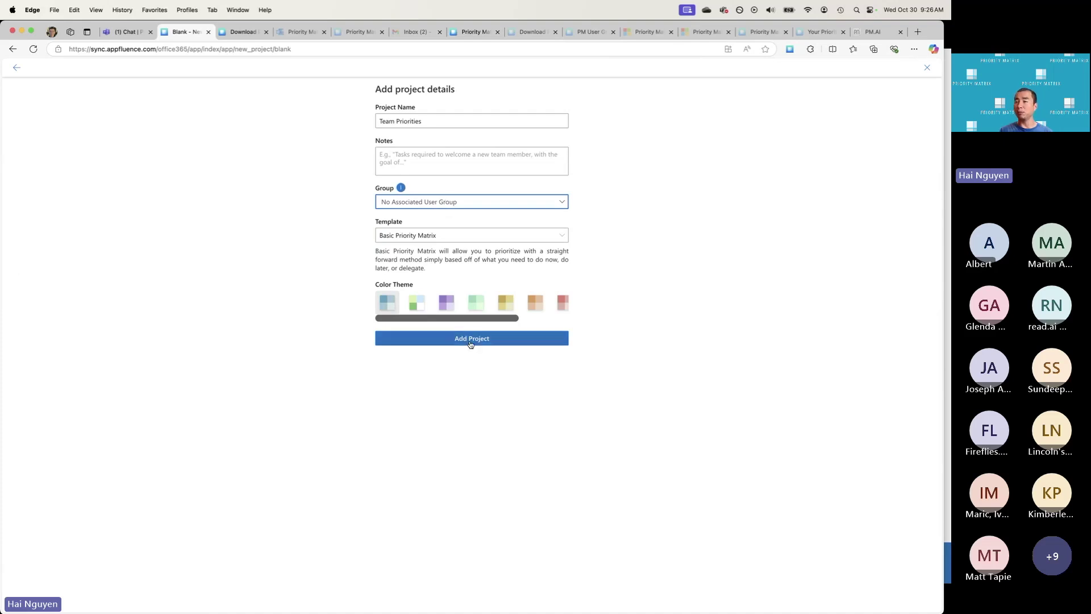
{"action": "left_click", "coordinate": [16, 67]}
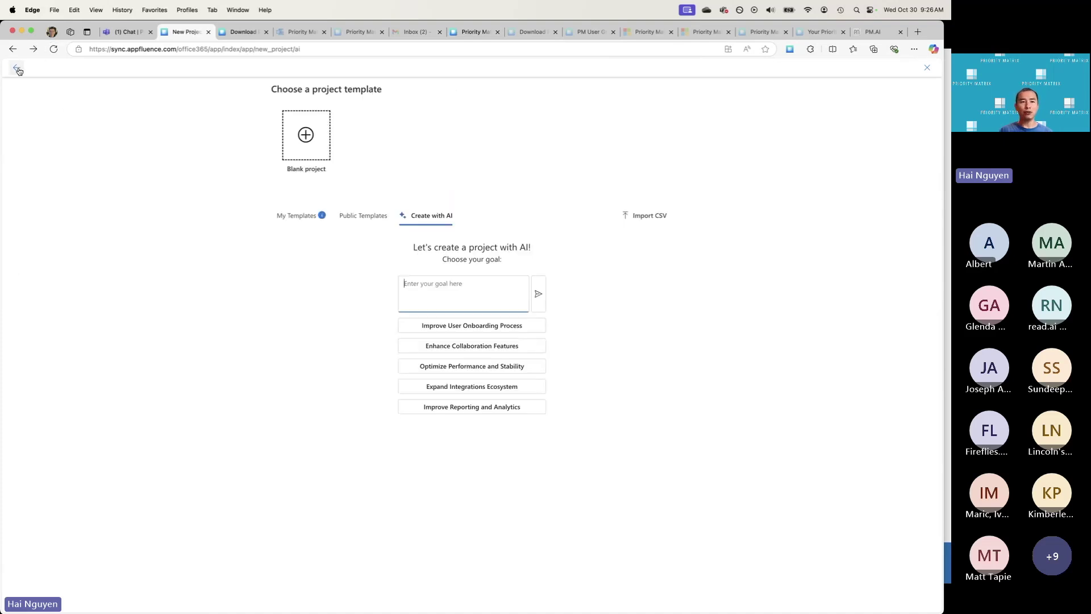
{"action": "left_click", "coordinate": [926, 67]}
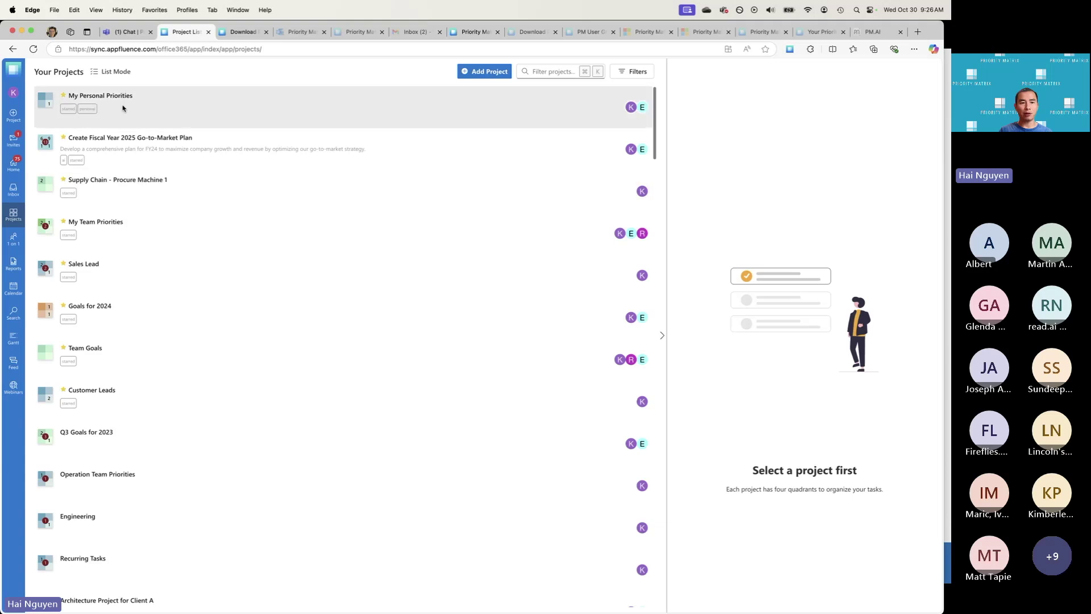
Step: Open the My Team Priorities project and review its member list without changing it
{"action": "left_click", "coordinate": [118, 223]}
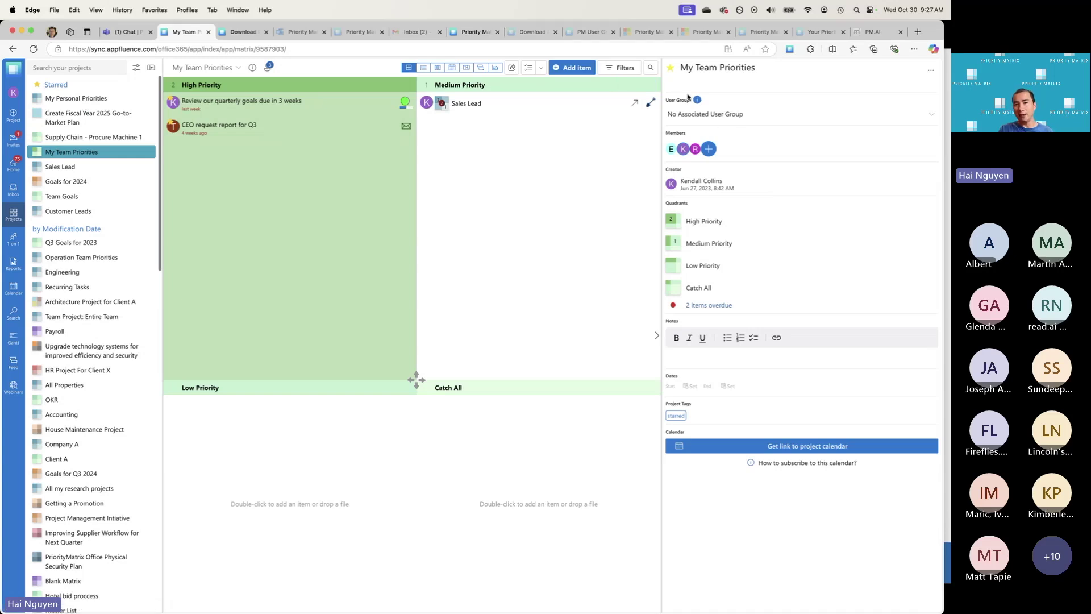
{"action": "left_click", "coordinate": [708, 150]}
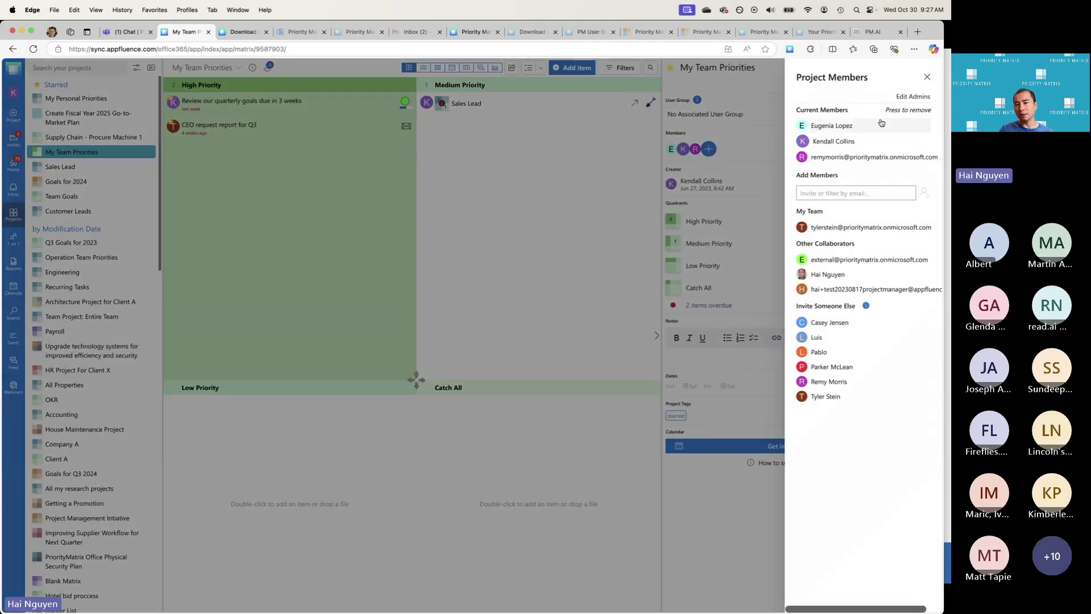
{"action": "left_click", "coordinate": [926, 77]}
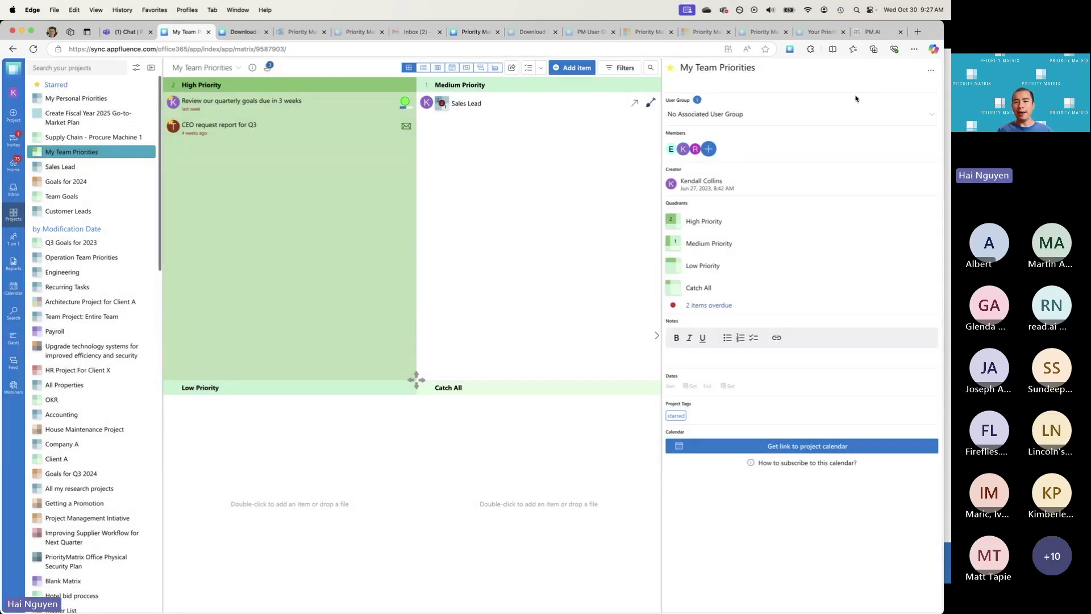
Step: Go through the project's editable quadrant names, from High Priority to Catch All, without changing them
{"action": "left_click", "coordinate": [743, 236]}
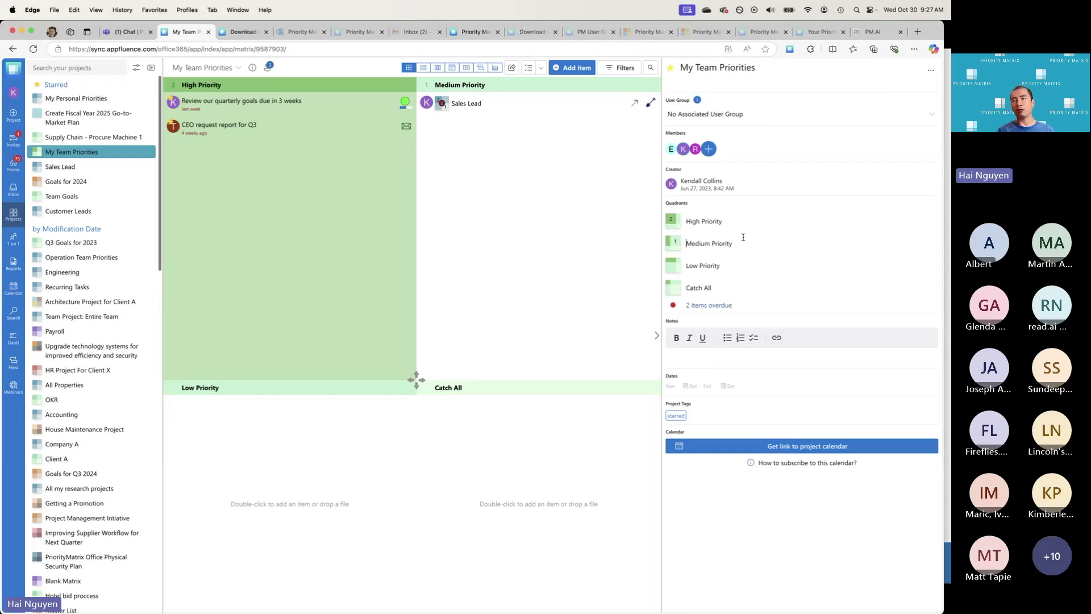
{"action": "left_click", "coordinate": [733, 220]}
{"action": "left_click", "coordinate": [743, 272]}
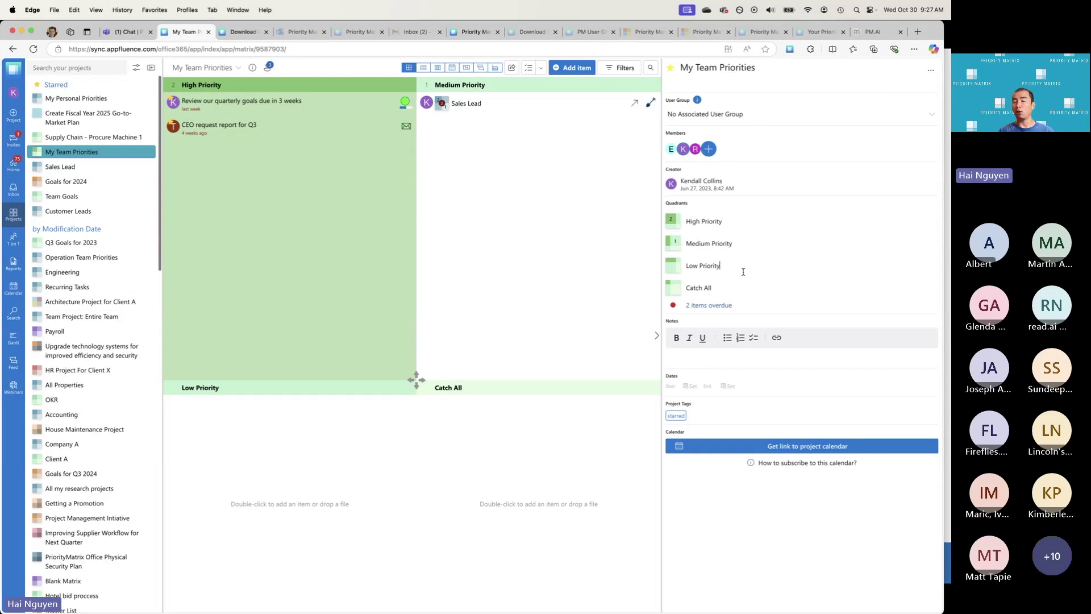
{"action": "left_click", "coordinate": [741, 286]}
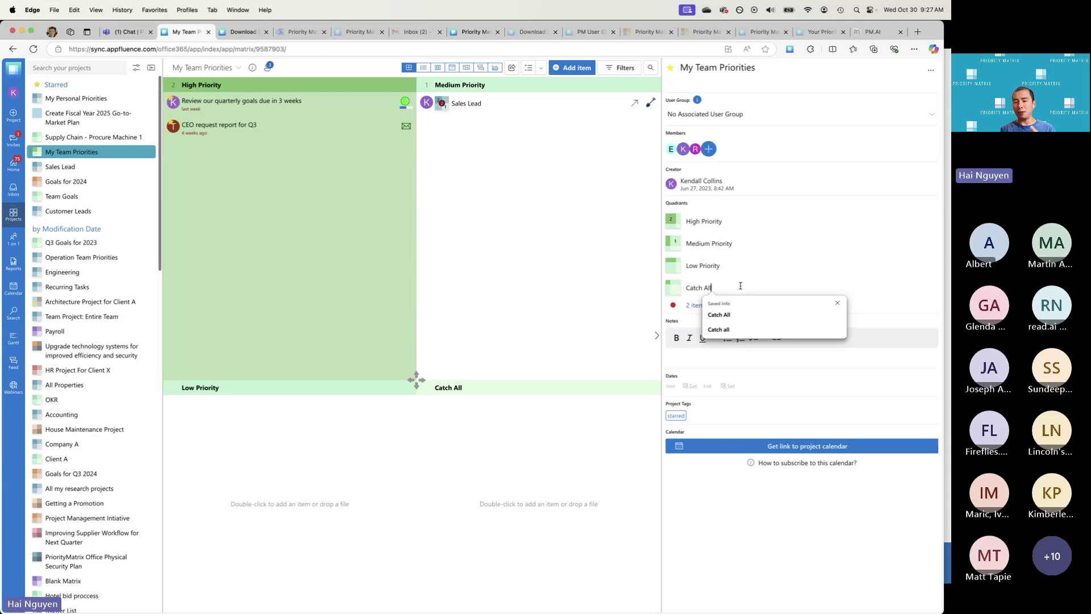
{"action": "left_click", "coordinate": [781, 239]}
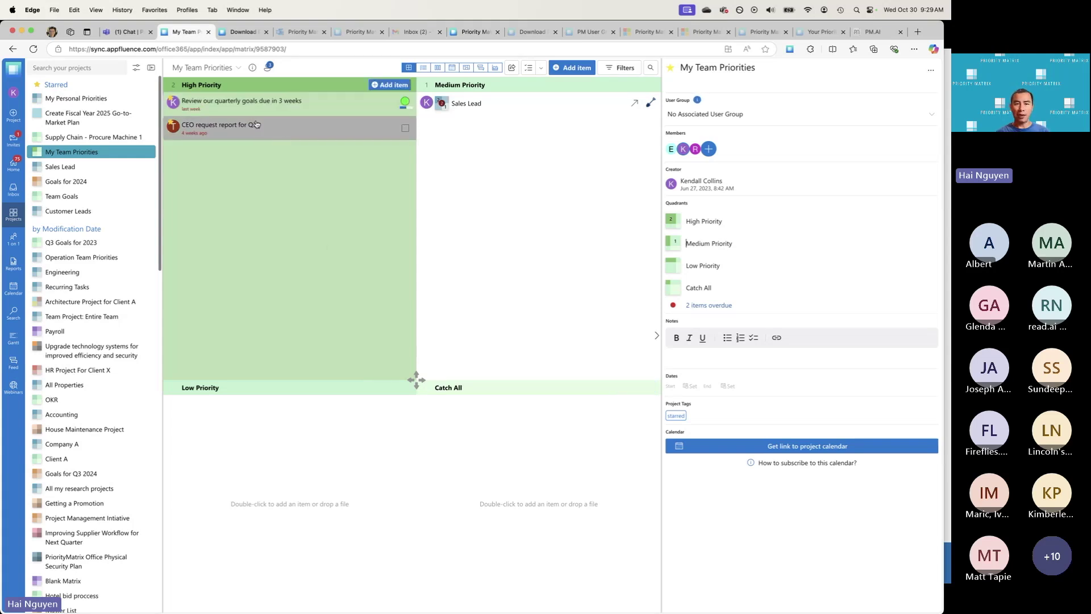
Step: Move "CEO request report for Q3" to Catch All and "Review our quarterly goals due in 3 weeks" to Low Priority
{"action": "left_click_drag", "start_coordinate": [212, 126], "coordinate": [529, 438]}
{"action": "left_click_drag", "start_coordinate": [242, 101], "coordinate": [306, 491]}
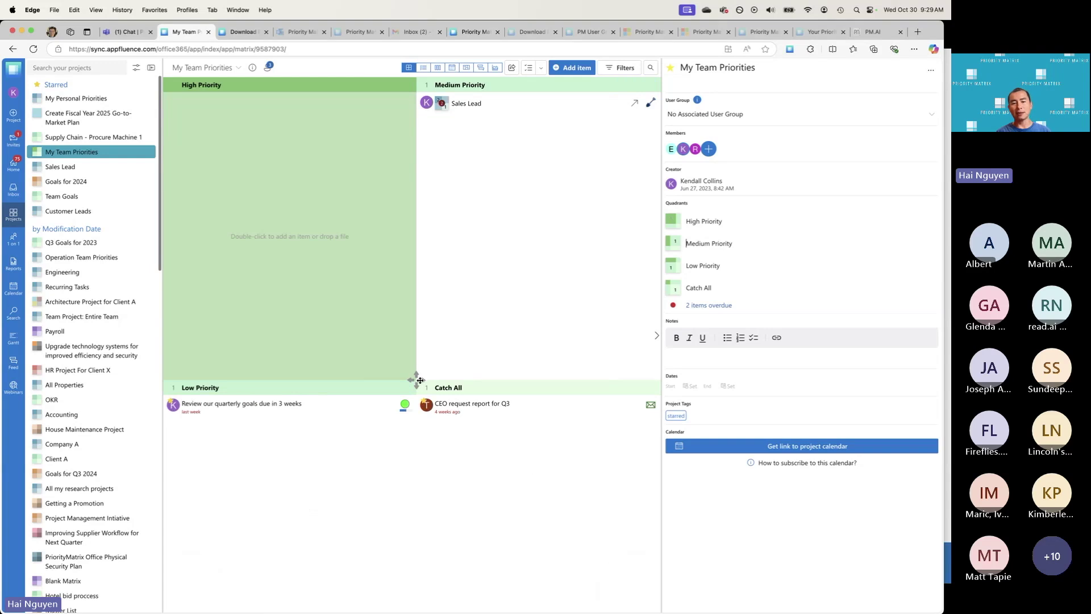
{"action": "left_click_drag", "start_coordinate": [454, 402], "coordinate": [282, 241]}
Step: Resize the matrix quadrants, enlarging High Priority, narrowing it, and settling on slightly more than half the width and height for it
{"action": "left_click_drag", "start_coordinate": [421, 381], "coordinate": [561, 505]}
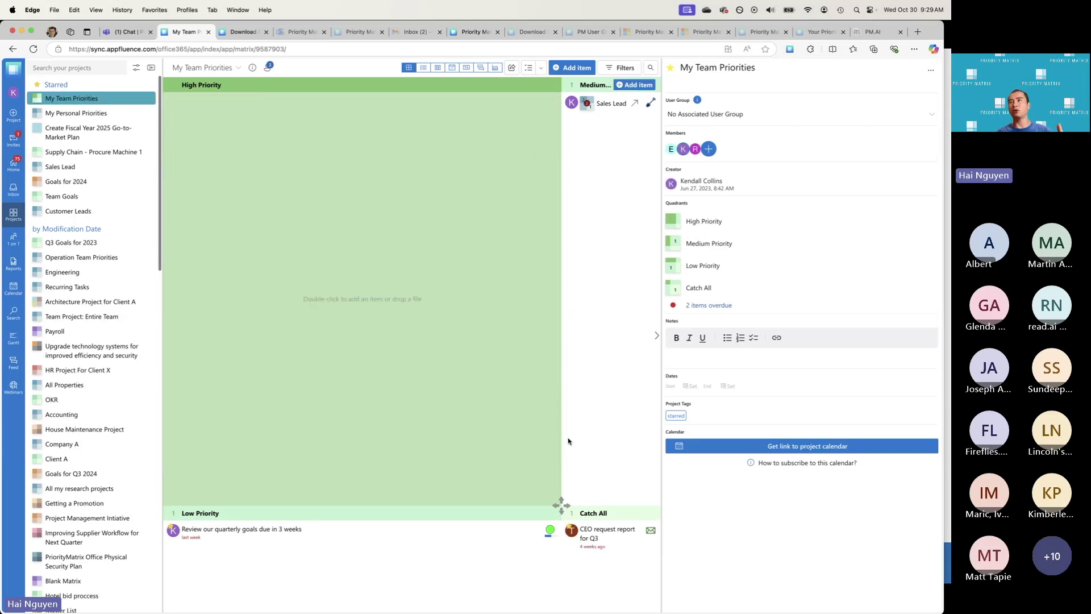
{"action": "left_click_drag", "start_coordinate": [562, 507], "coordinate": [251, 514]}
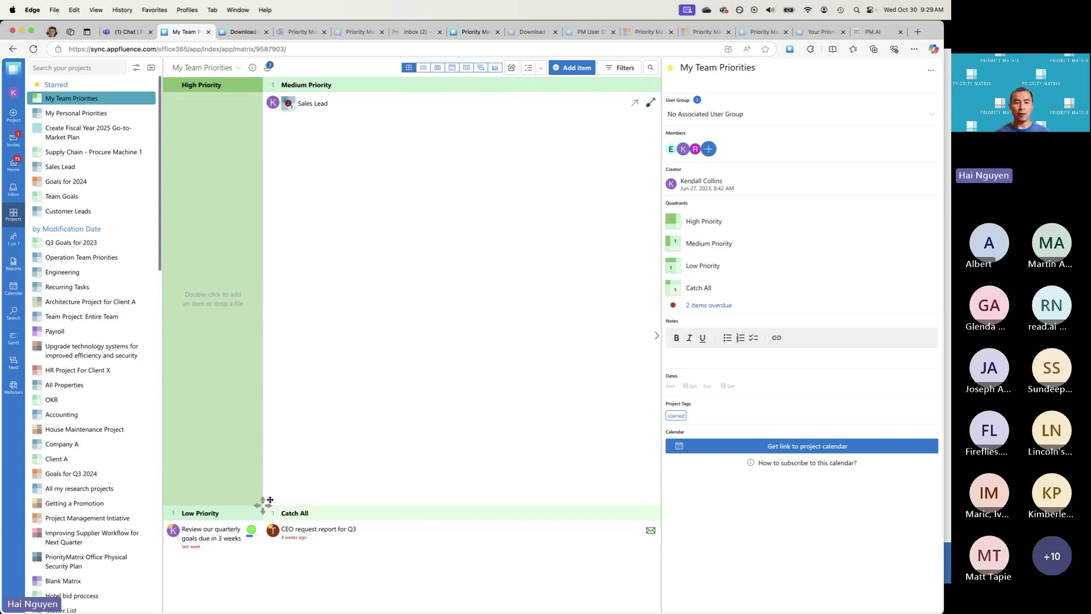
{"action": "left_click_drag", "start_coordinate": [270, 499], "coordinate": [439, 347]}
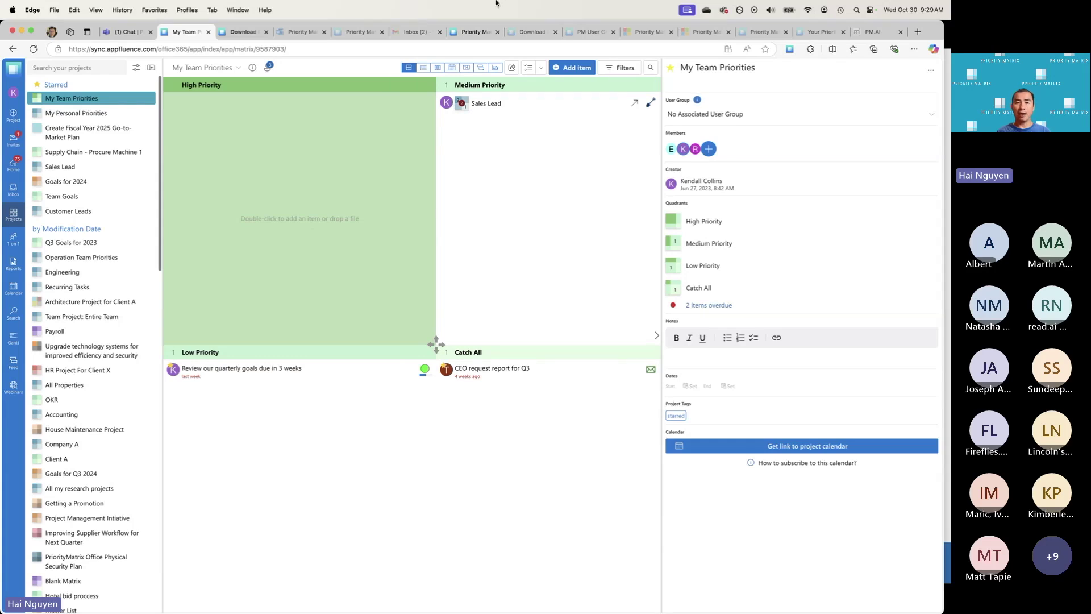
Step: Show the project's items as a list and as a Kanban board
{"action": "left_click", "coordinate": [421, 71]}
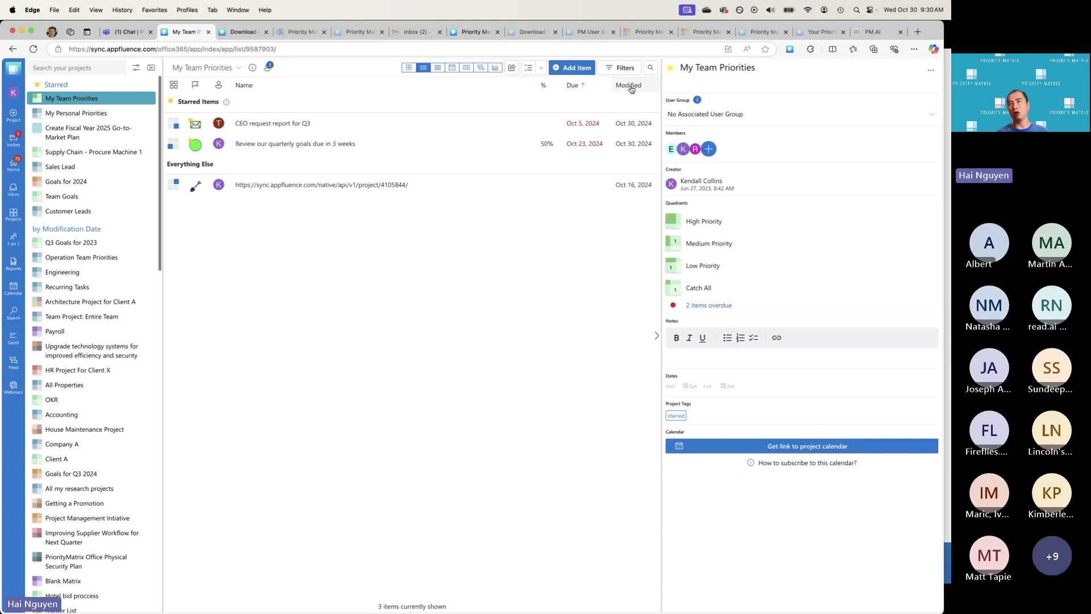
{"action": "left_click", "coordinate": [438, 70]}
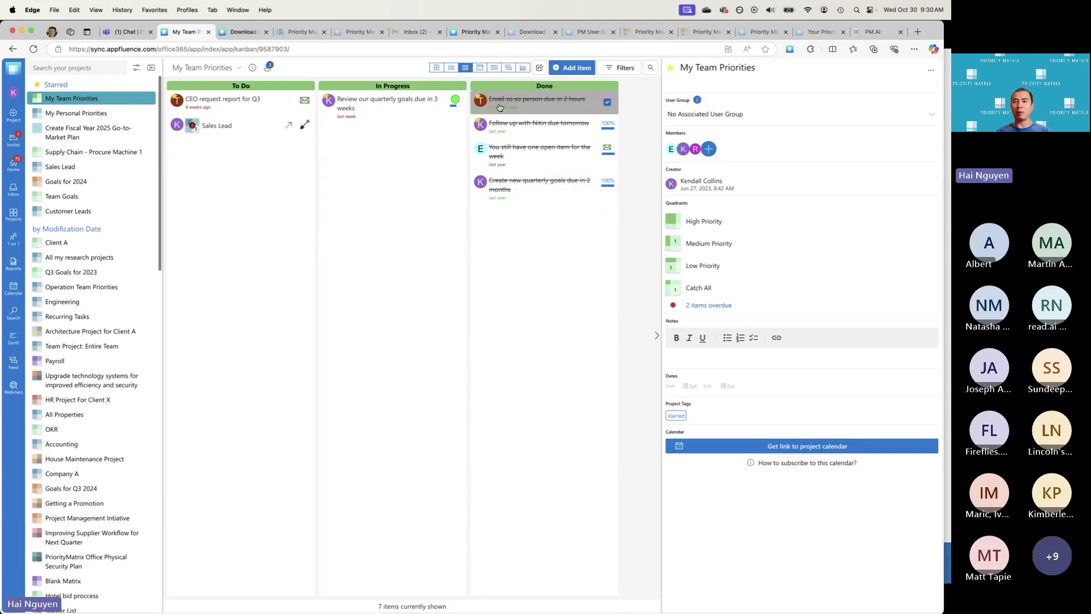
Step: Filter the Kanban board to items assigned to the first person under My Team, and remove that filter again
{"action": "left_click", "coordinate": [620, 70]}
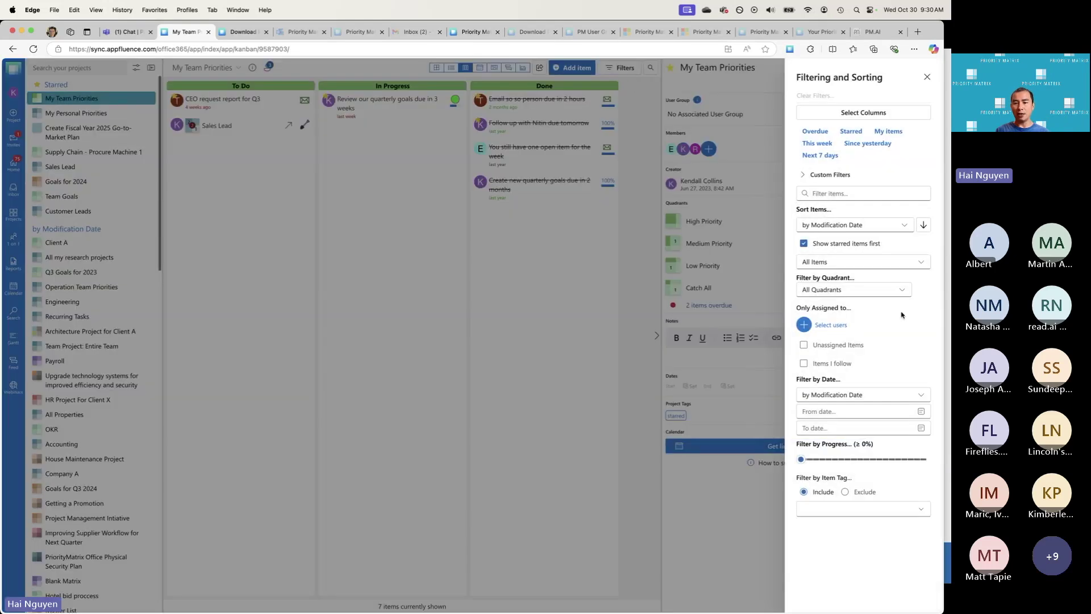
{"action": "left_click", "coordinate": [845, 326]}
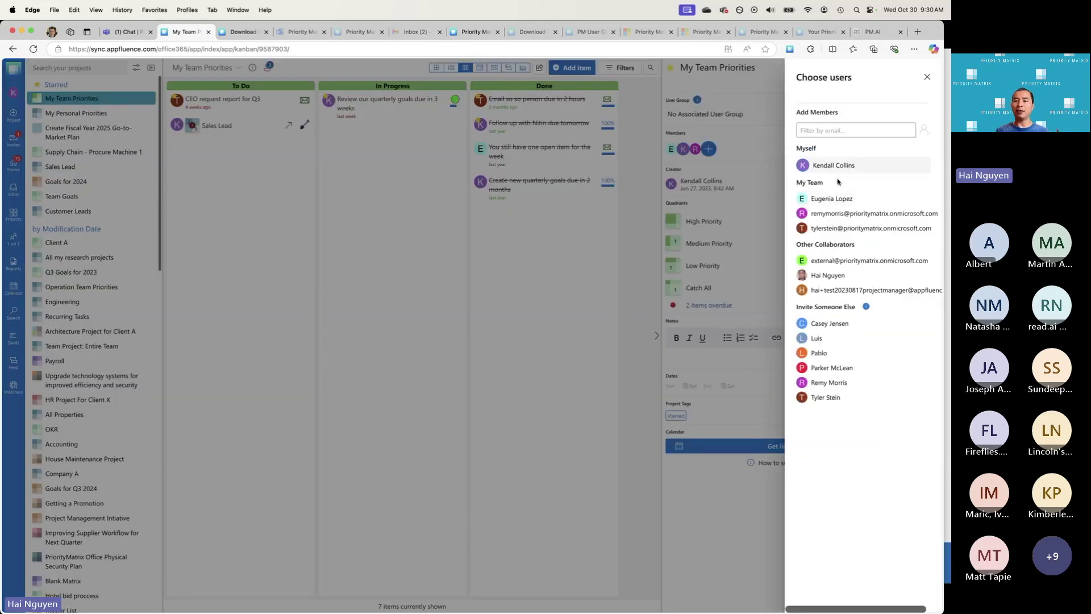
{"action": "left_click", "coordinate": [830, 200]}
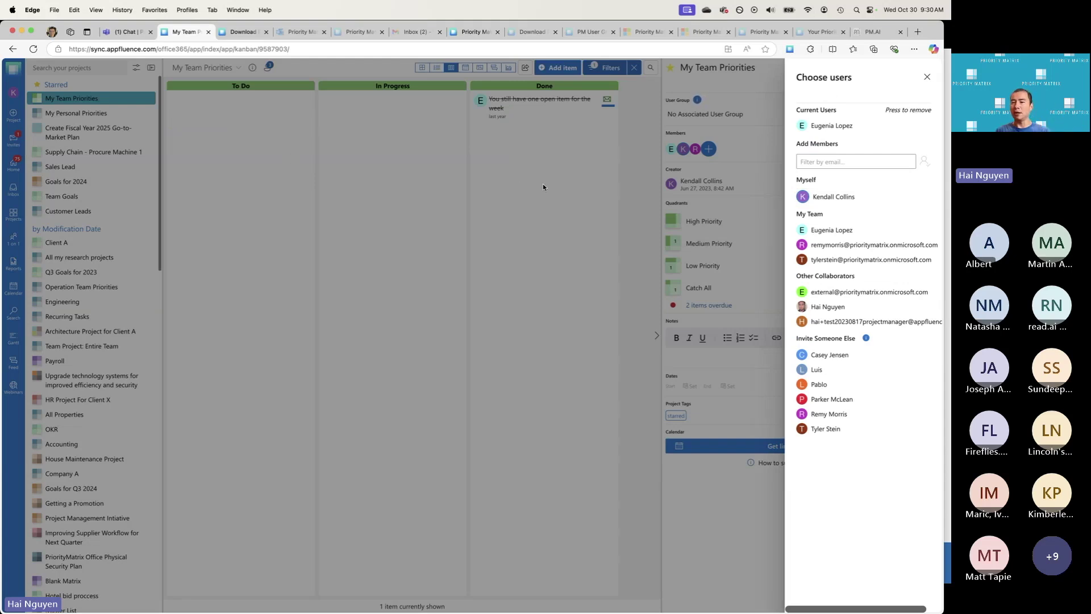
{"action": "left_click", "coordinate": [924, 129]}
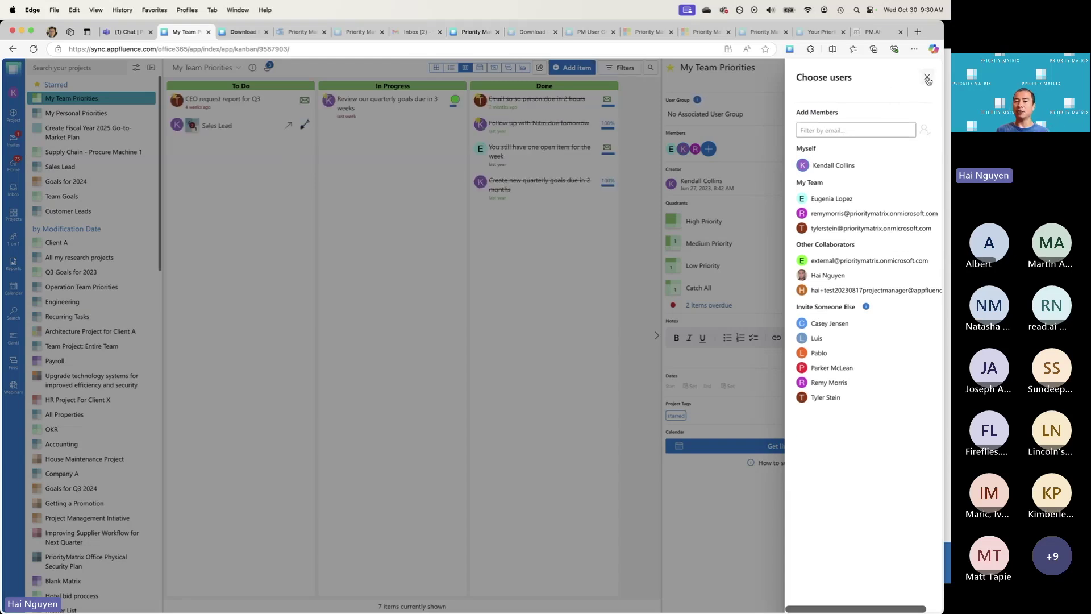
{"action": "left_click", "coordinate": [497, 306]}
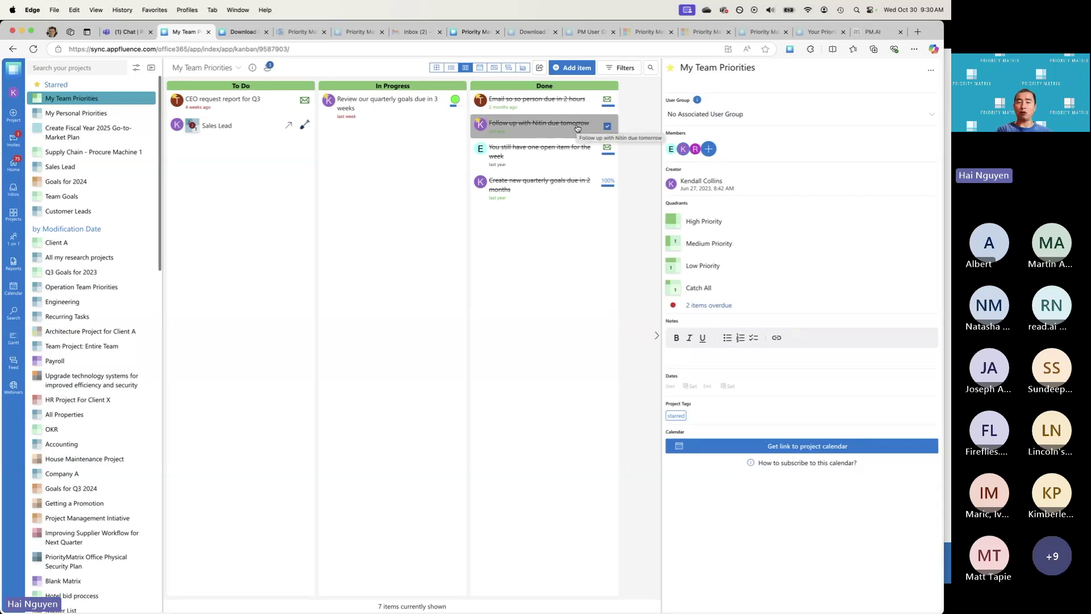
Step: Show the project in the monthly calendar view and open the quarterly goals review item from it
{"action": "left_click", "coordinate": [480, 68]}
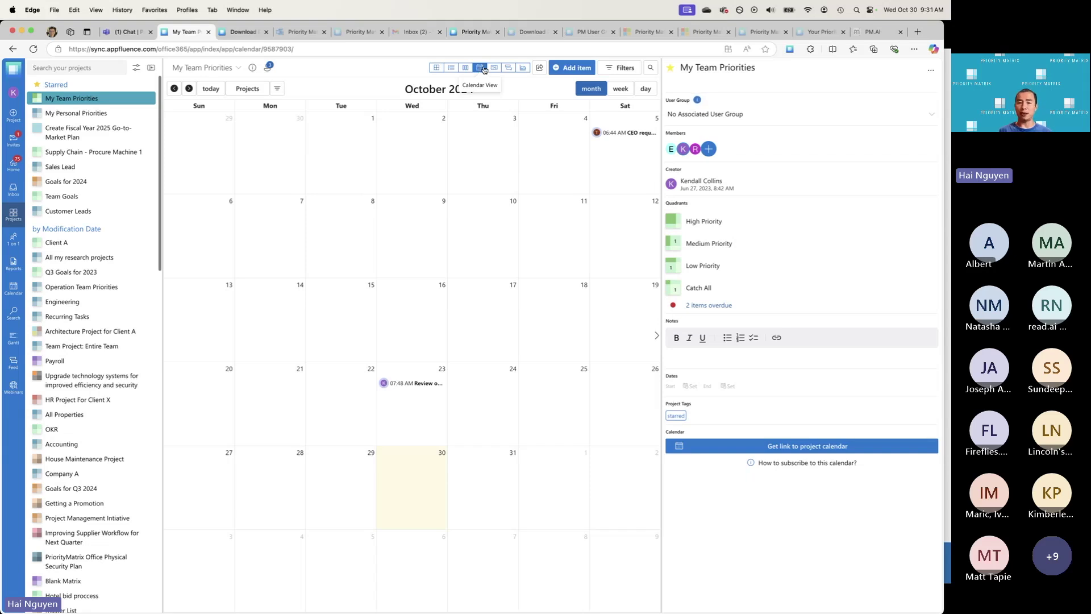
{"action": "left_click", "coordinate": [419, 382]}
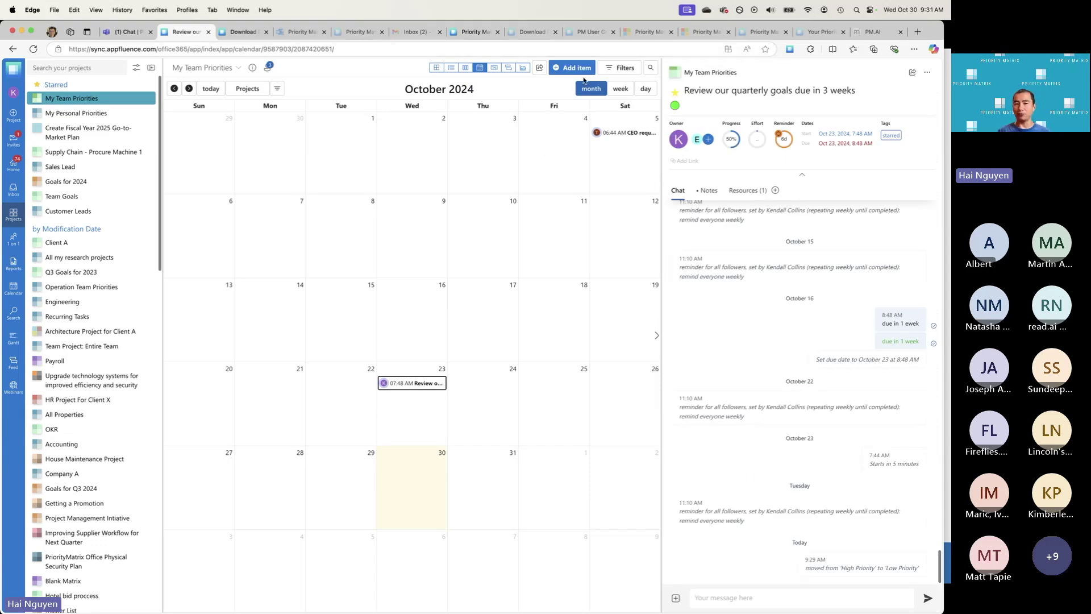
Step: Show the project's Gantt timeline scaled out to years, and open the project's report charts
{"action": "left_click", "coordinate": [495, 68]}
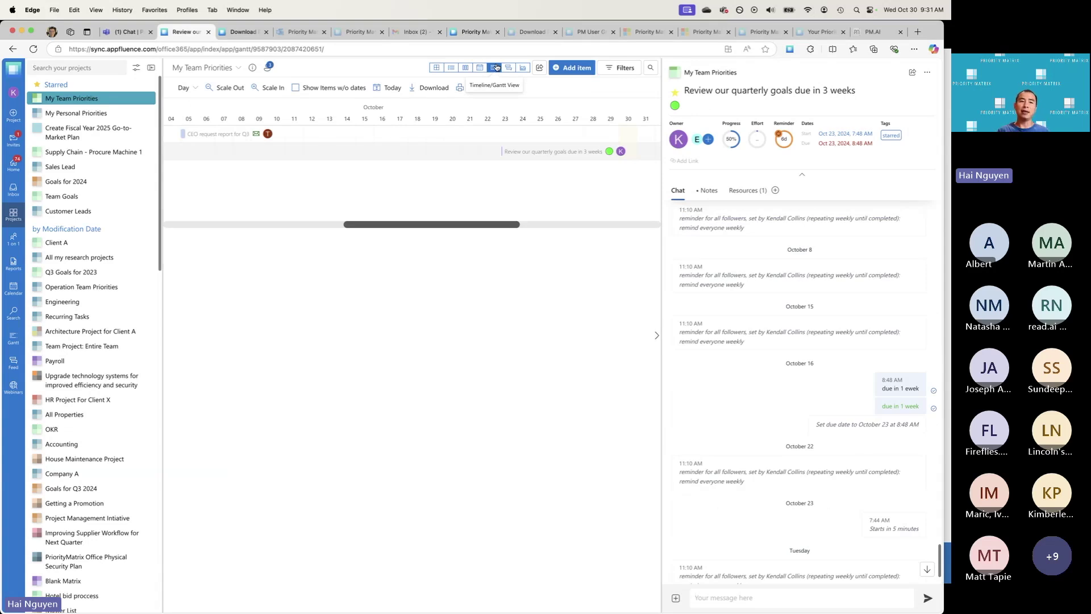
{"action": "left_click", "coordinate": [229, 90]}
{"action": "left_click", "coordinate": [229, 90]}
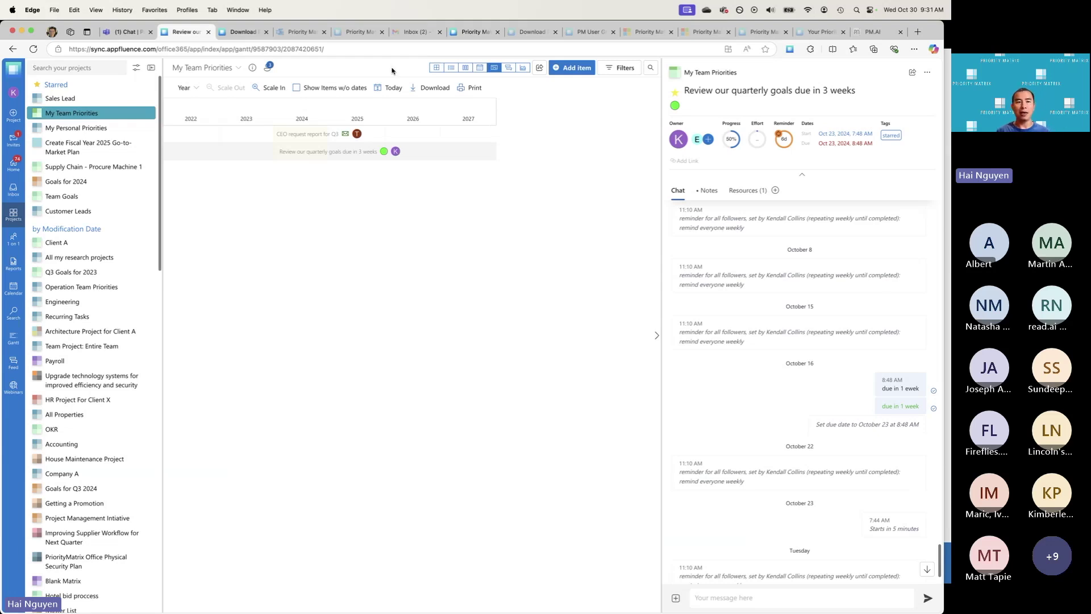
{"action": "left_click", "coordinate": [524, 69]}
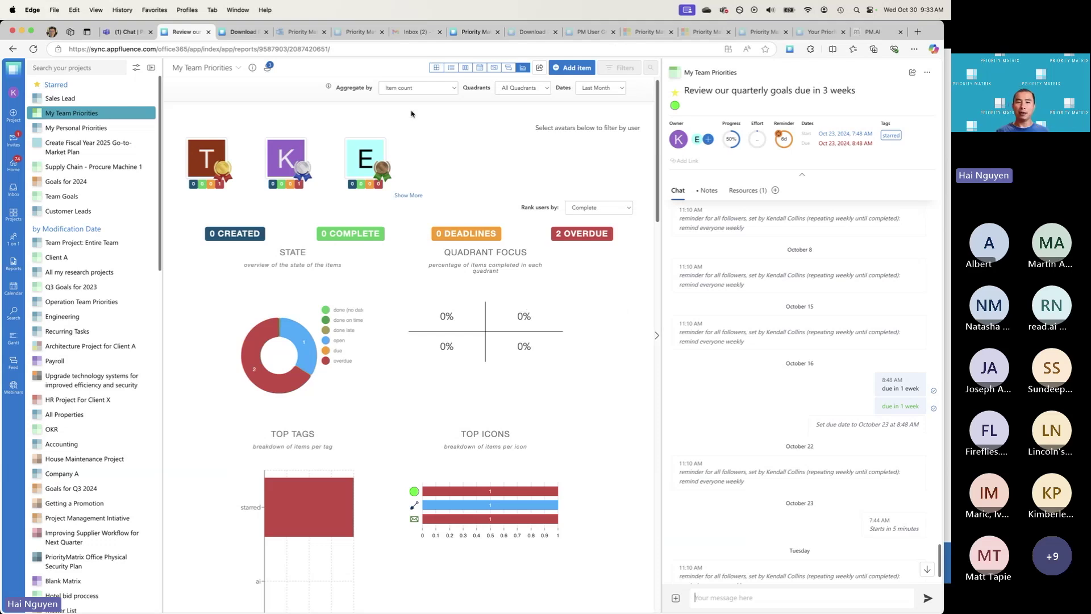
Step: Search items across all projects and filter them to those assigned to the first person under My Team
{"action": "left_click", "coordinate": [13, 313]}
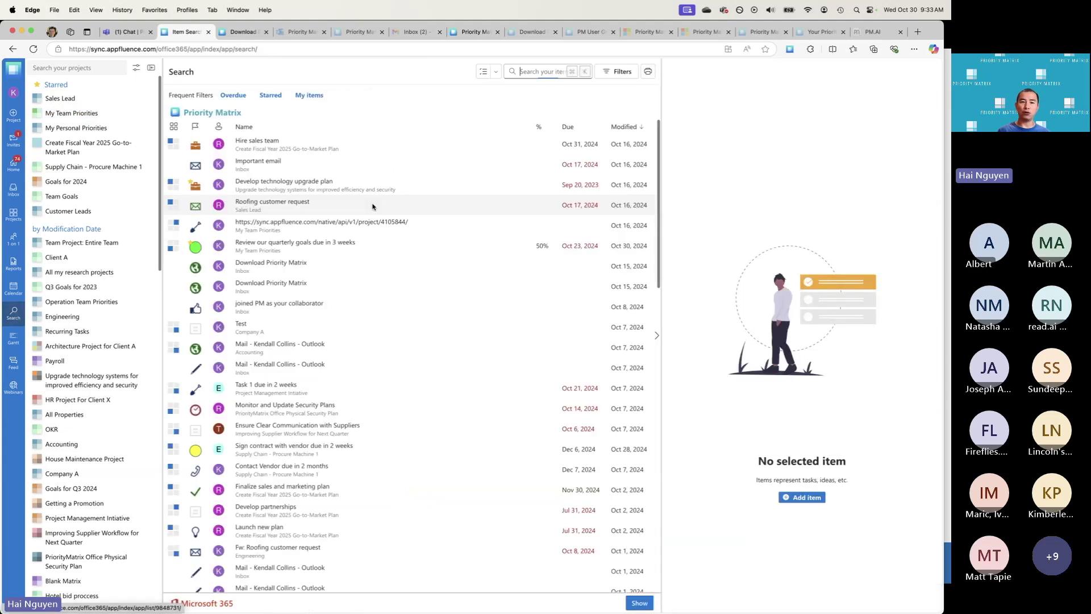
{"action": "left_click", "coordinate": [619, 71]}
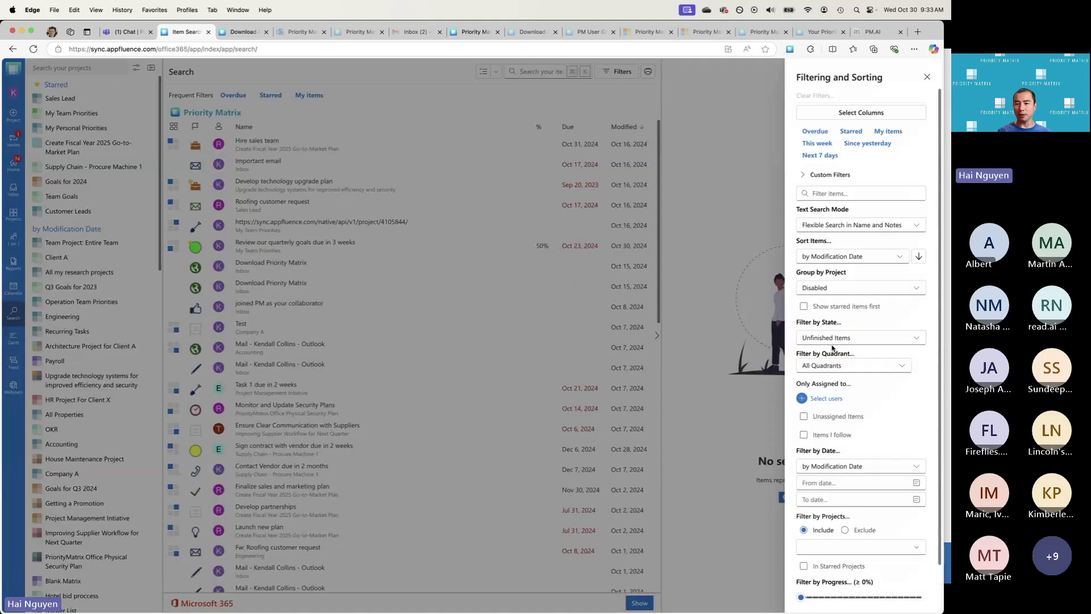
{"action": "left_click", "coordinate": [827, 399]}
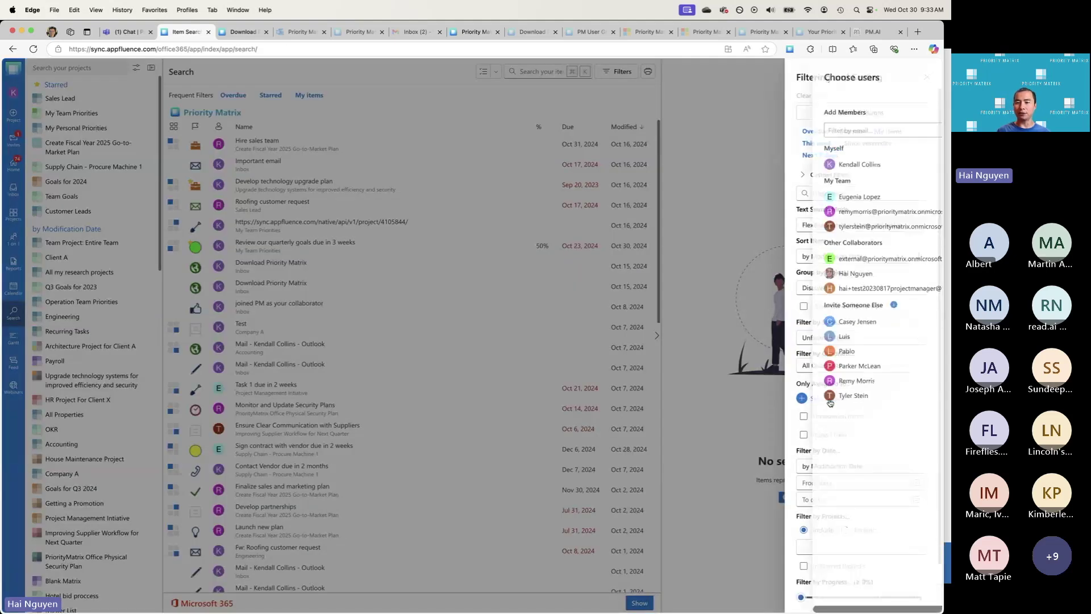
{"action": "left_click", "coordinate": [832, 198]}
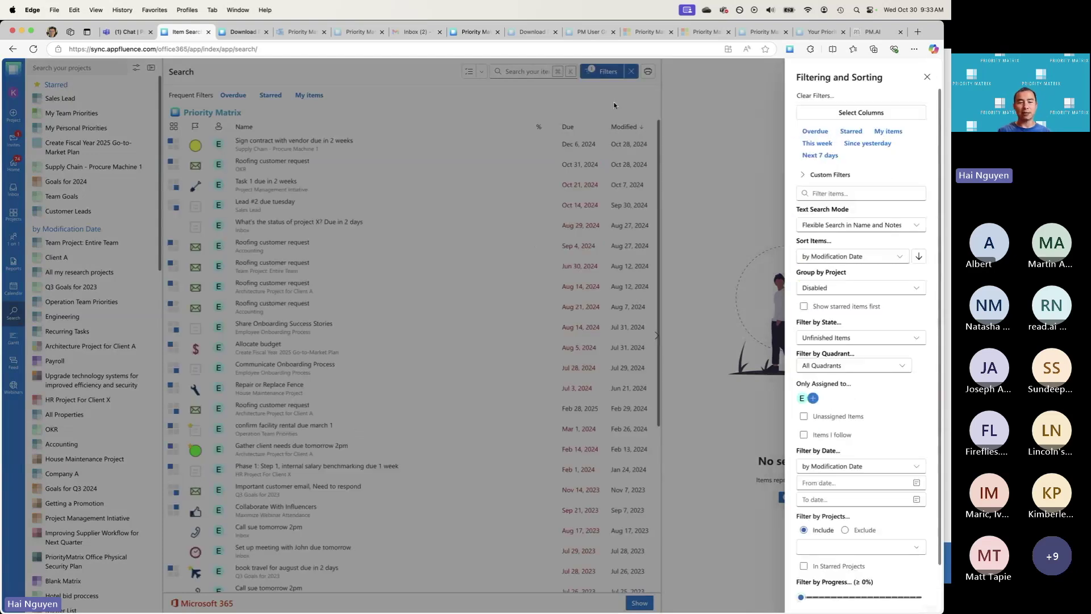
{"action": "left_click", "coordinate": [927, 77]}
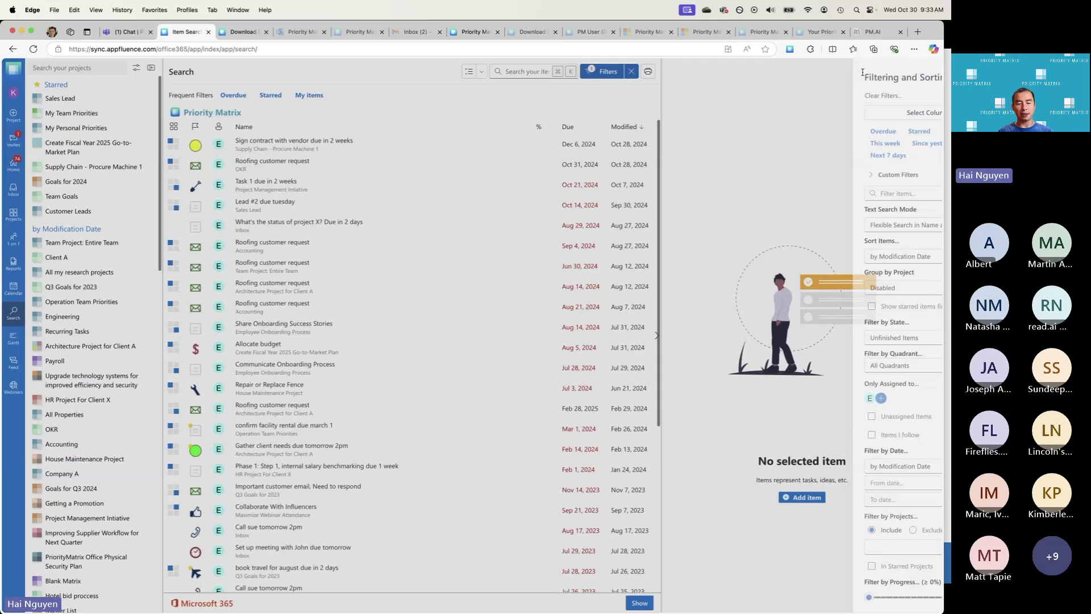
Step: Narrow the filtered search results further to Quadrant 1 items
{"action": "left_click", "coordinate": [611, 74]}
{"action": "left_click", "coordinate": [875, 363]}
{"action": "left_click", "coordinate": [849, 399]}
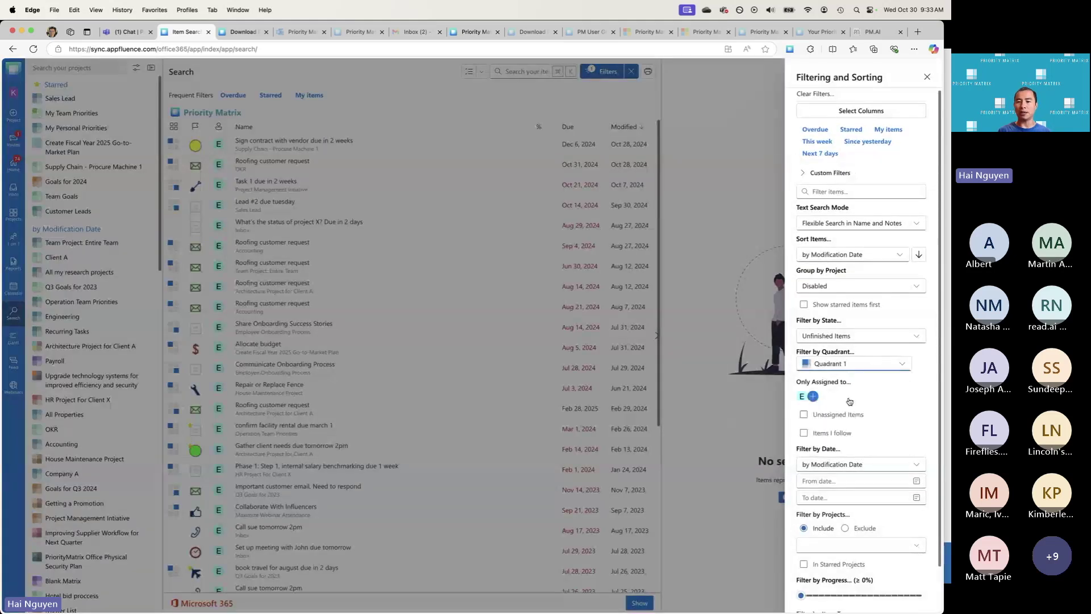
{"action": "left_click", "coordinate": [926, 77]}
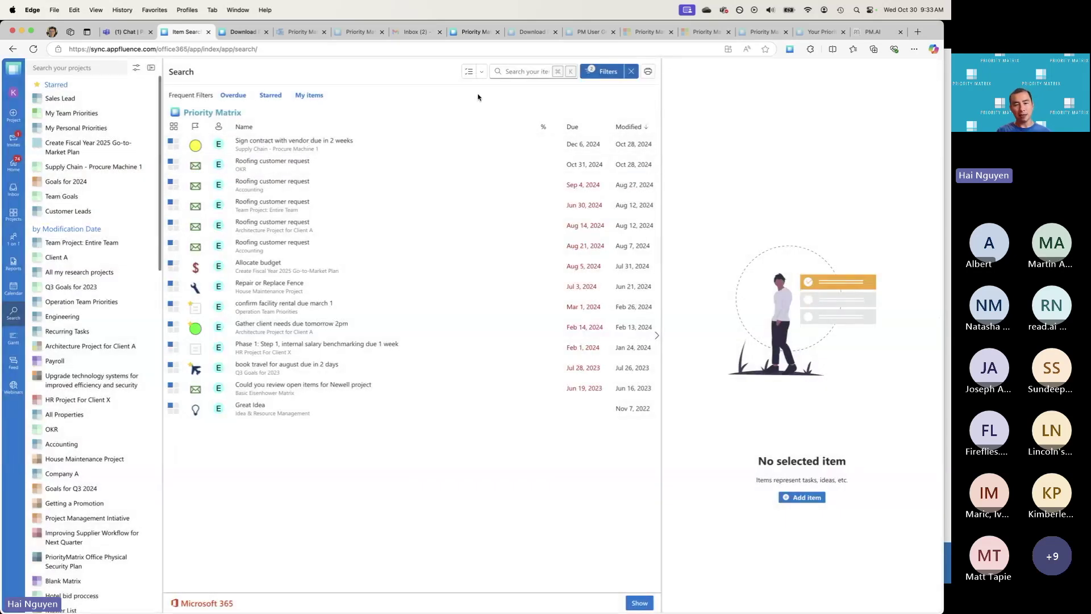
Step: Select all filtered items and open the bulk owner change, leaving it without choosing anyone and clearing the filters
{"action": "left_click", "coordinate": [482, 75]}
{"action": "left_click", "coordinate": [436, 103]}
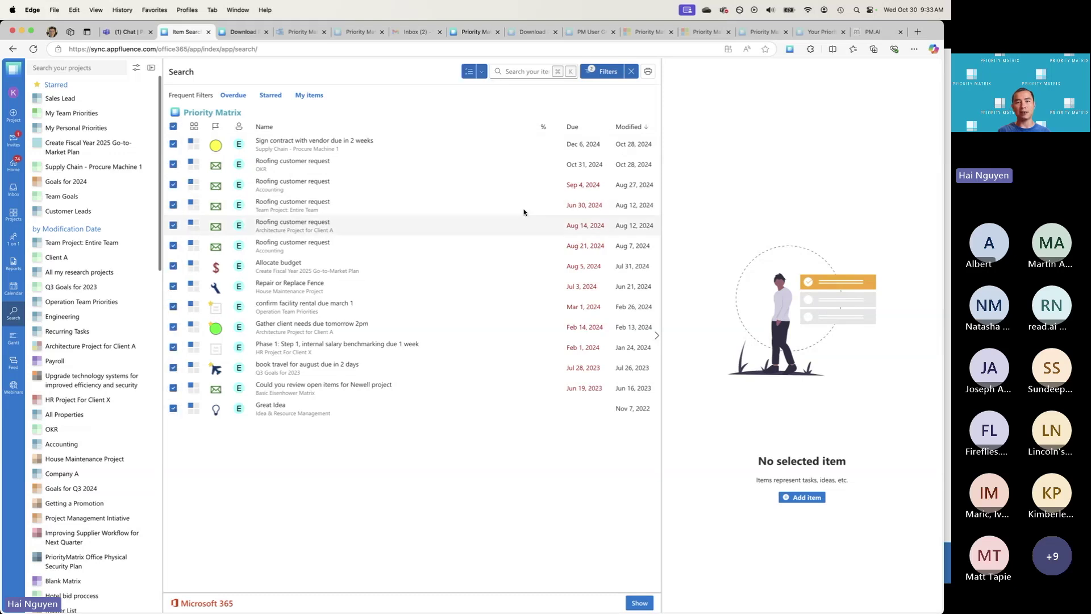
{"action": "left_click", "coordinate": [482, 74]}
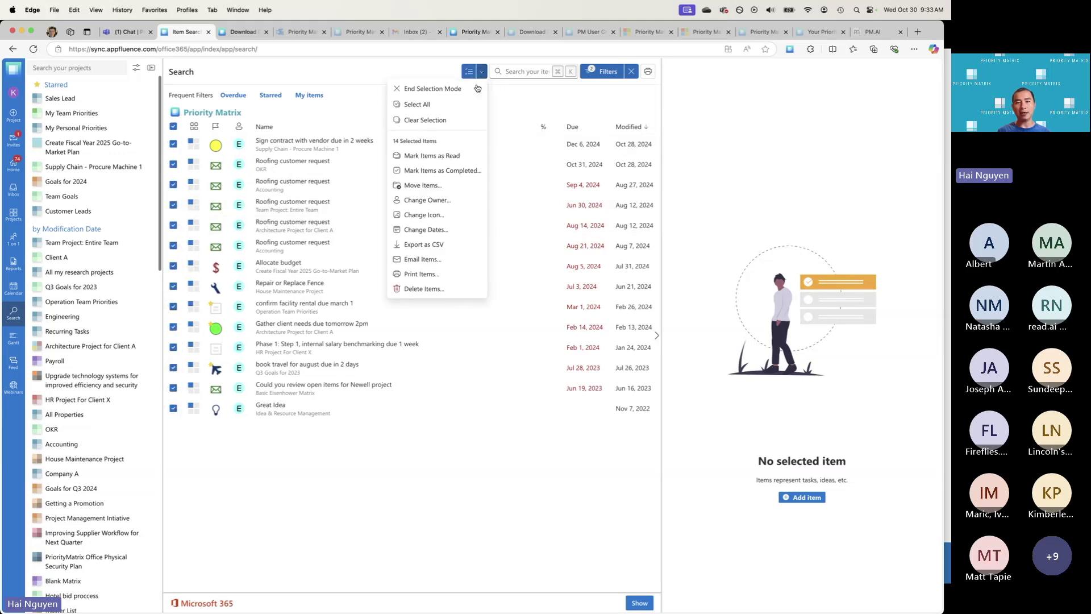
{"action": "left_click", "coordinate": [449, 202]}
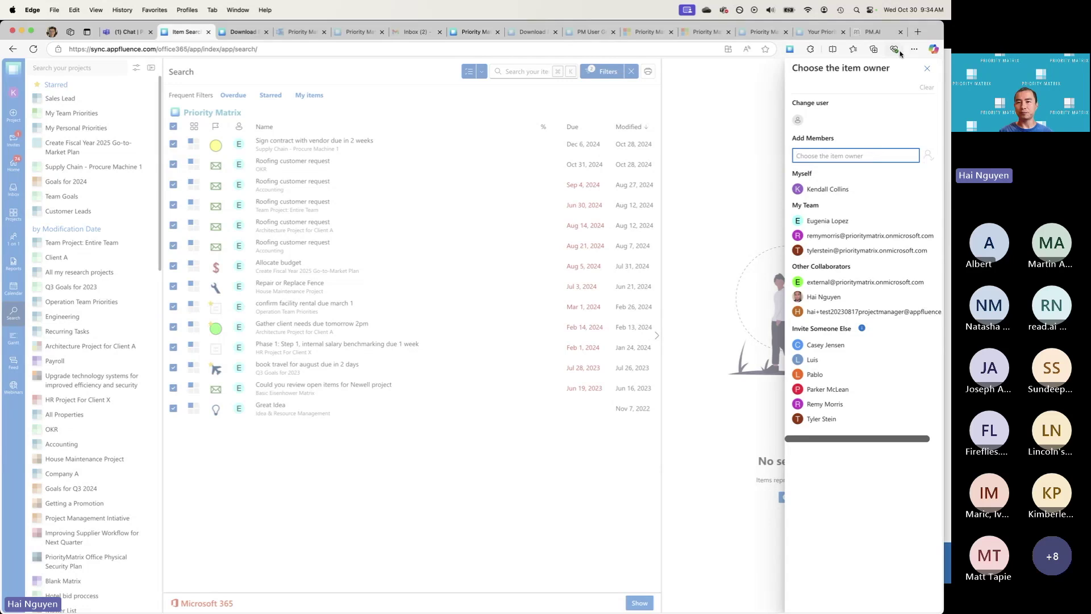
{"action": "left_click", "coordinate": [927, 69]}
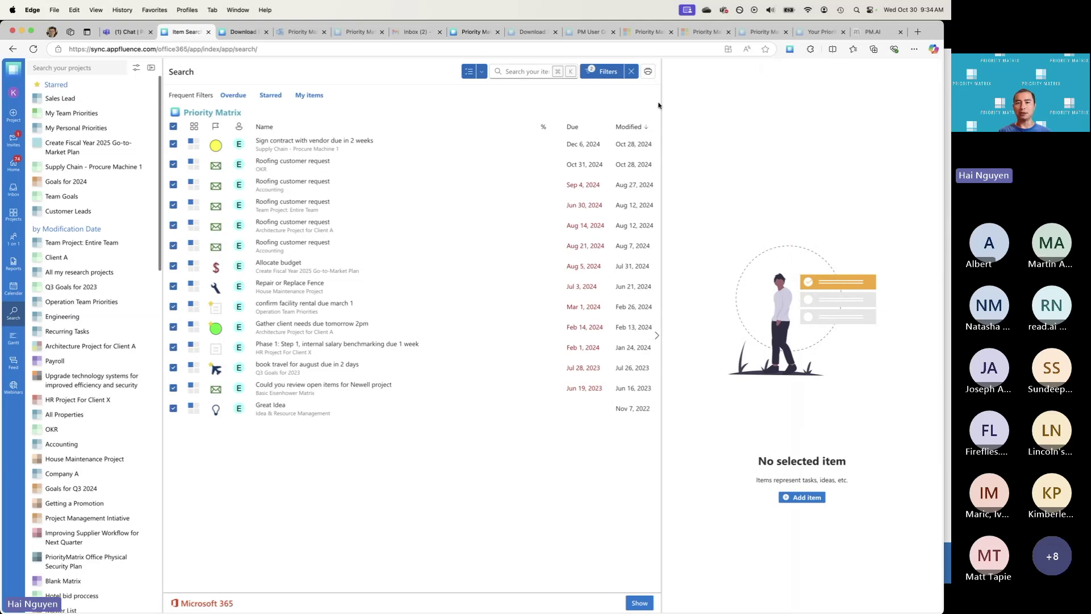
{"action": "left_click", "coordinate": [631, 72]}
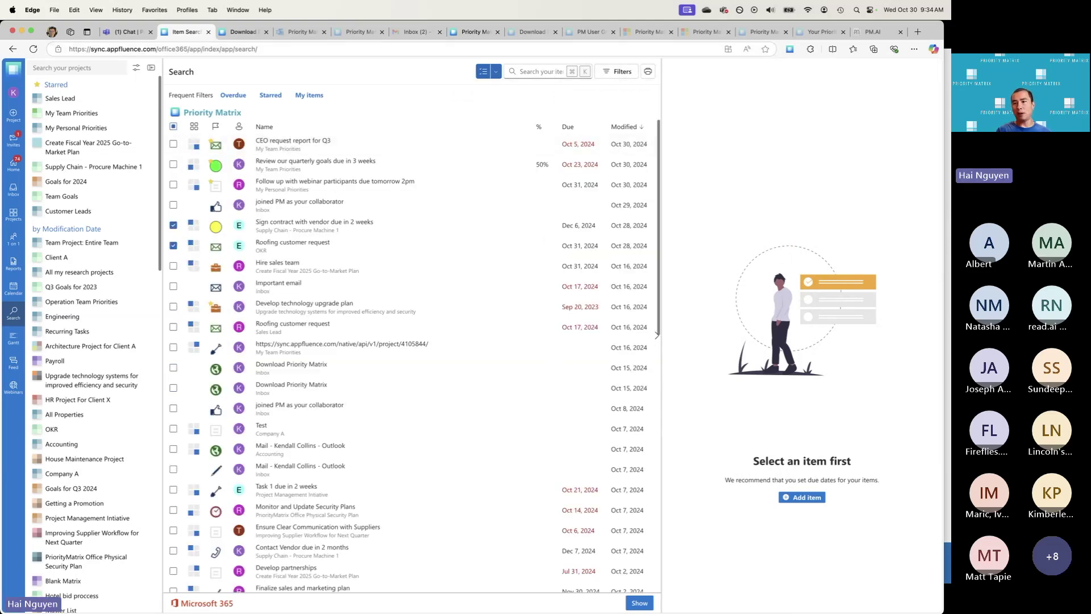
Step: Switch to the Priority Matrix app inside Outlook and look at the options for adding more apps and pinning it
{"action": "left_click", "coordinate": [302, 33]}
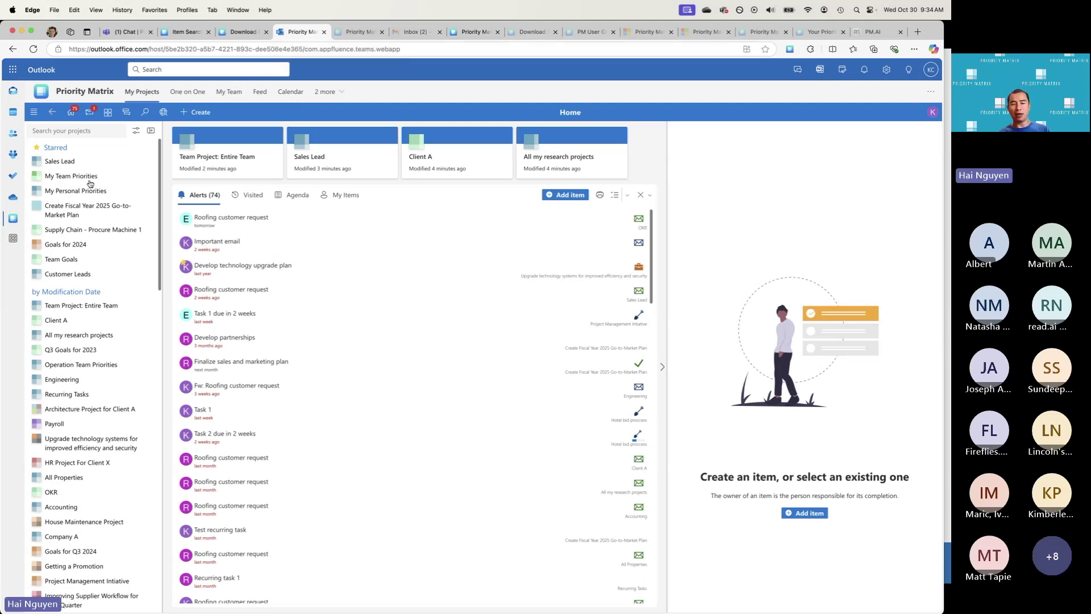
{"action": "left_click", "coordinate": [12, 242]}
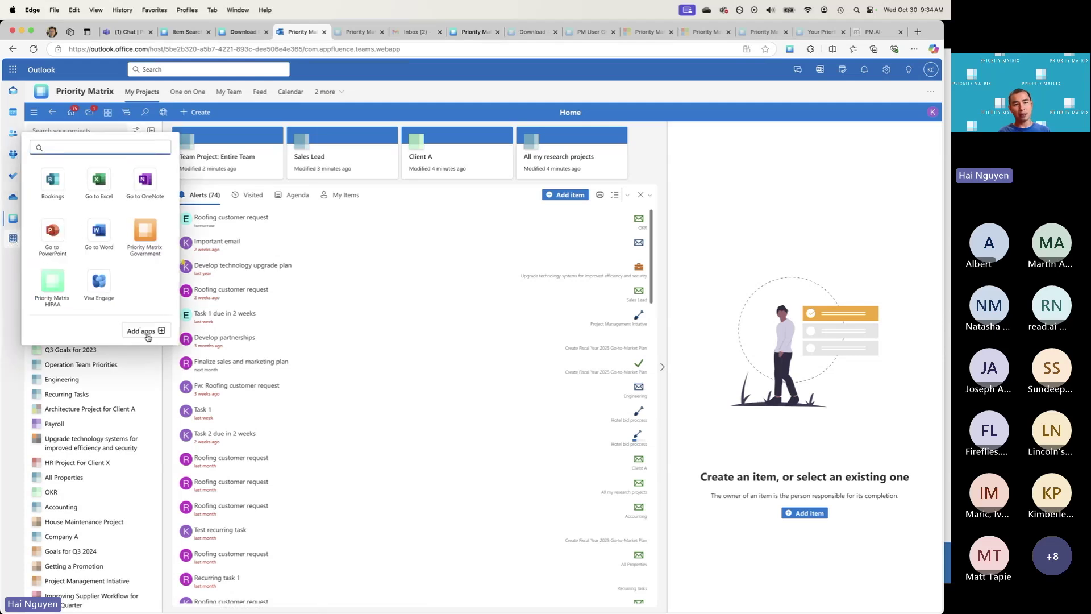
{"action": "left_click", "coordinate": [13, 274]}
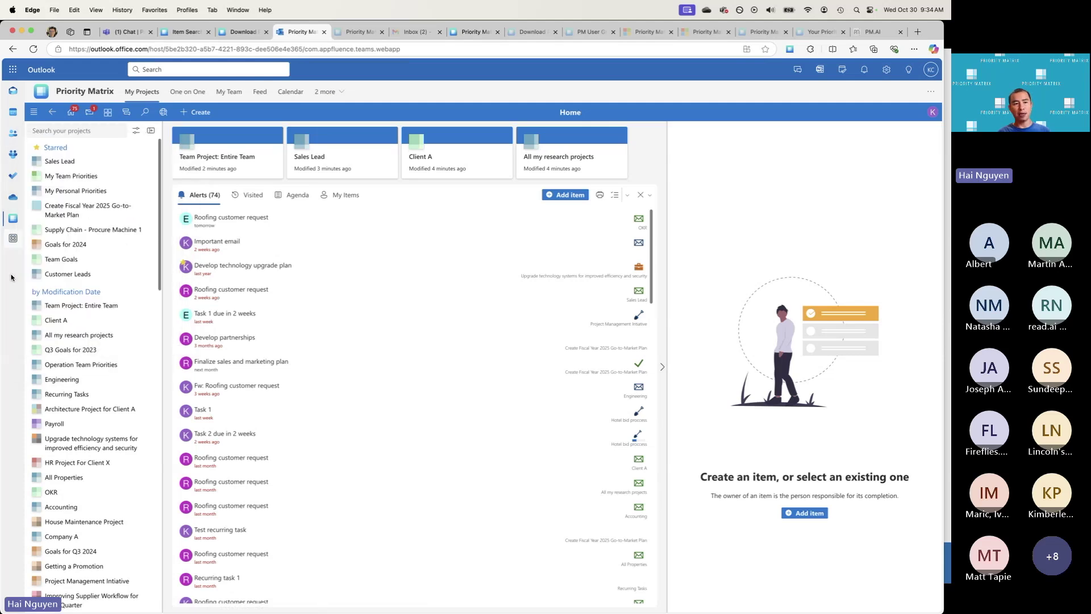
{"action": "right_click", "coordinate": [20, 219]}
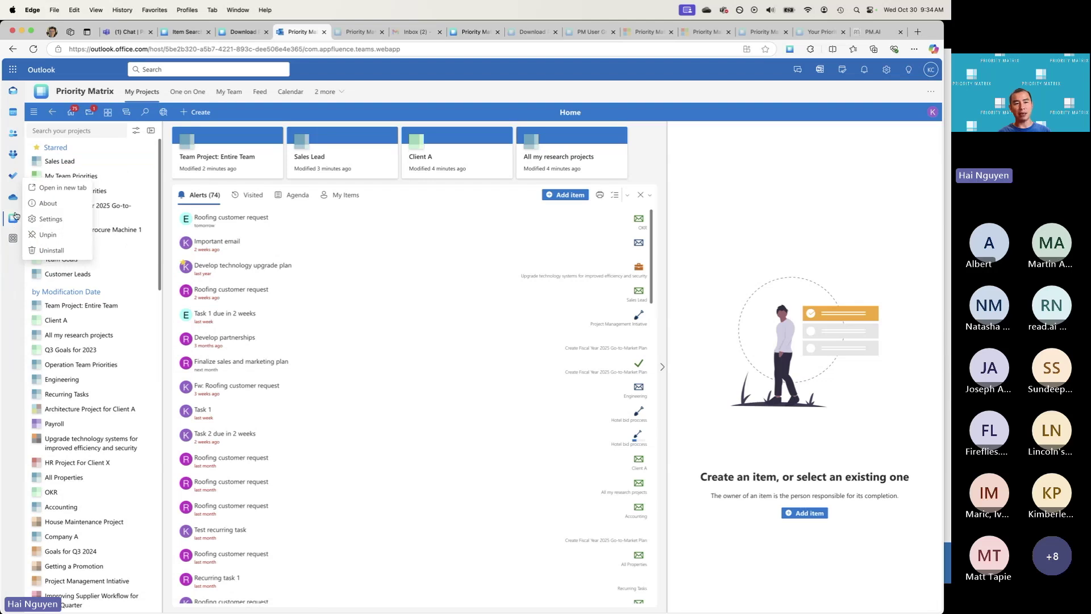
{"action": "left_click", "coordinate": [19, 278]}
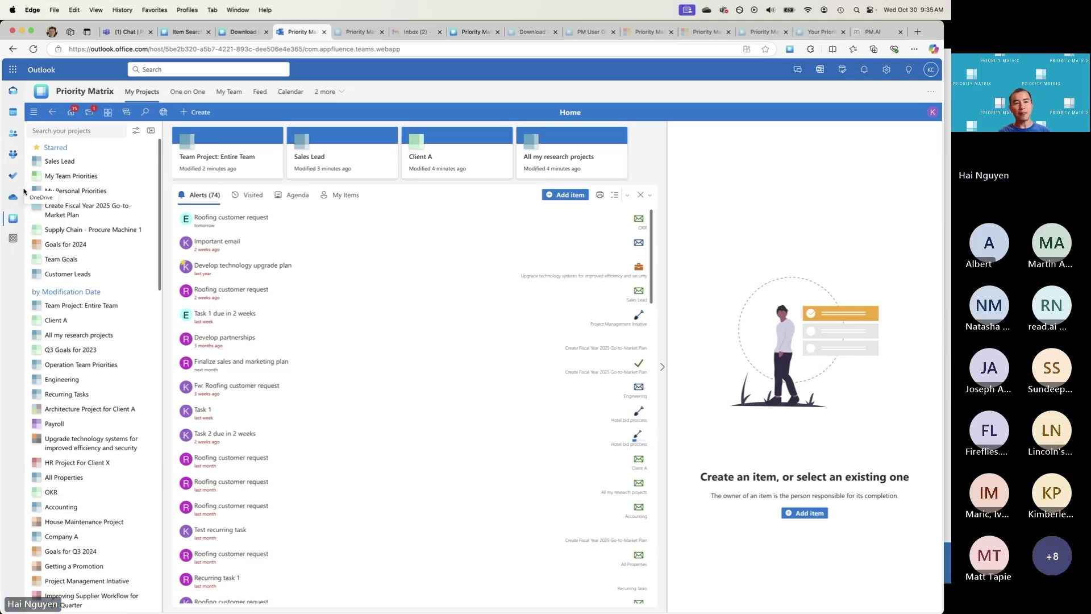
Step: Open the "Roofing customer request" email in the Outlook inbox and try to launch the Priority Matrix add-in on it
{"action": "left_click", "coordinate": [13, 91]}
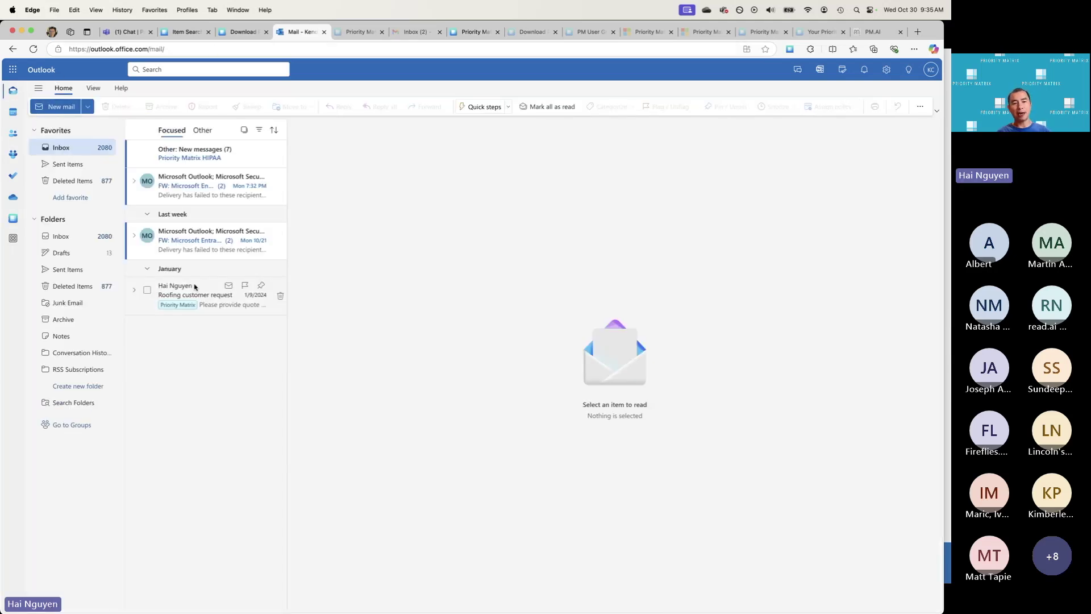
{"action": "left_click", "coordinate": [227, 291]}
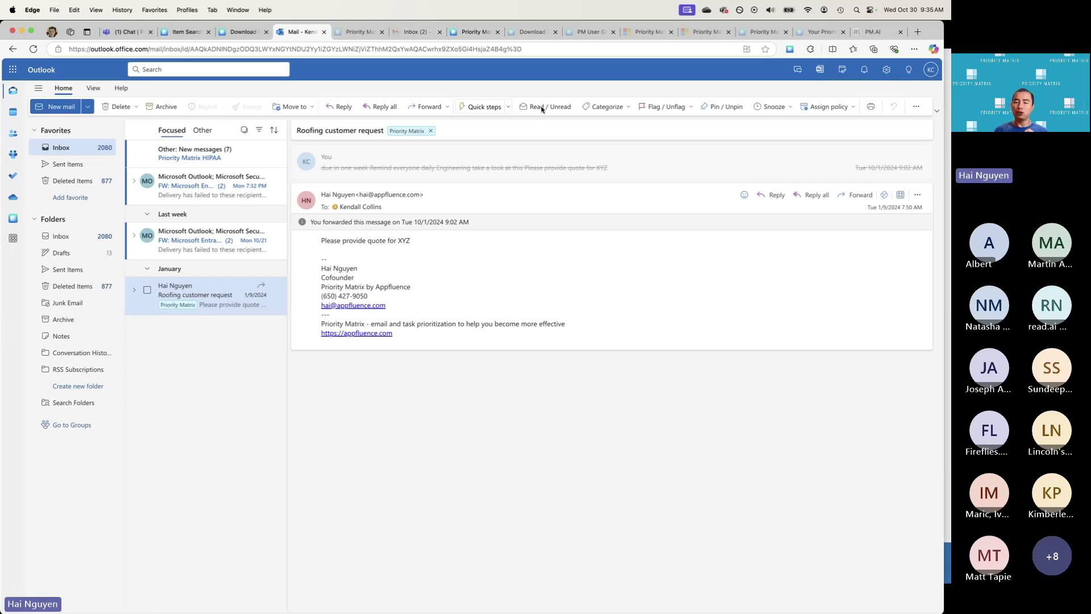
{"action": "left_click", "coordinate": [900, 194]}
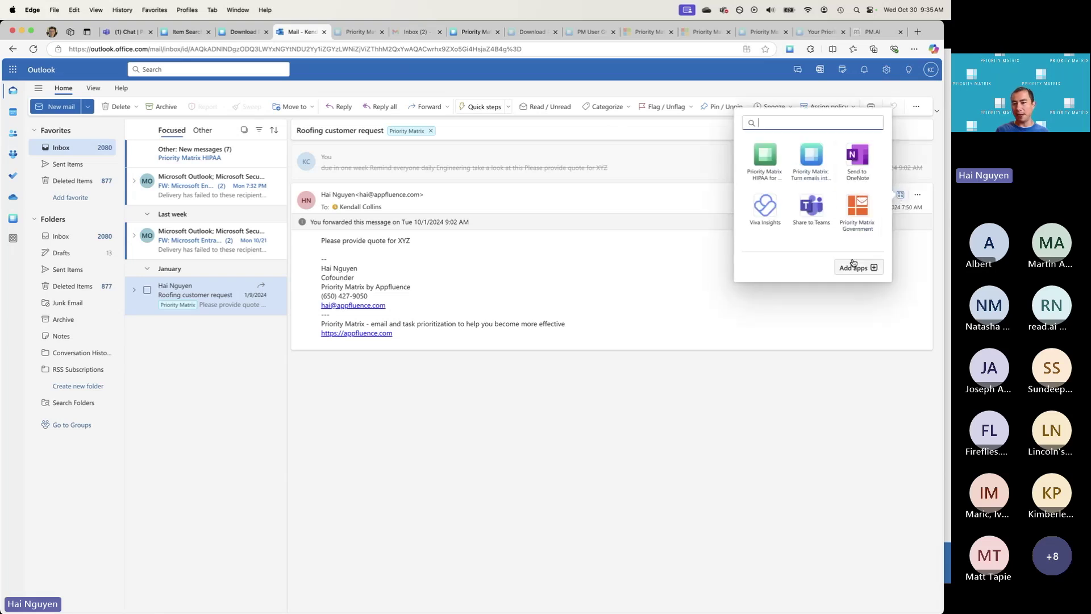
{"action": "left_click", "coordinate": [811, 160]}
{"action": "left_click", "coordinate": [871, 241]}
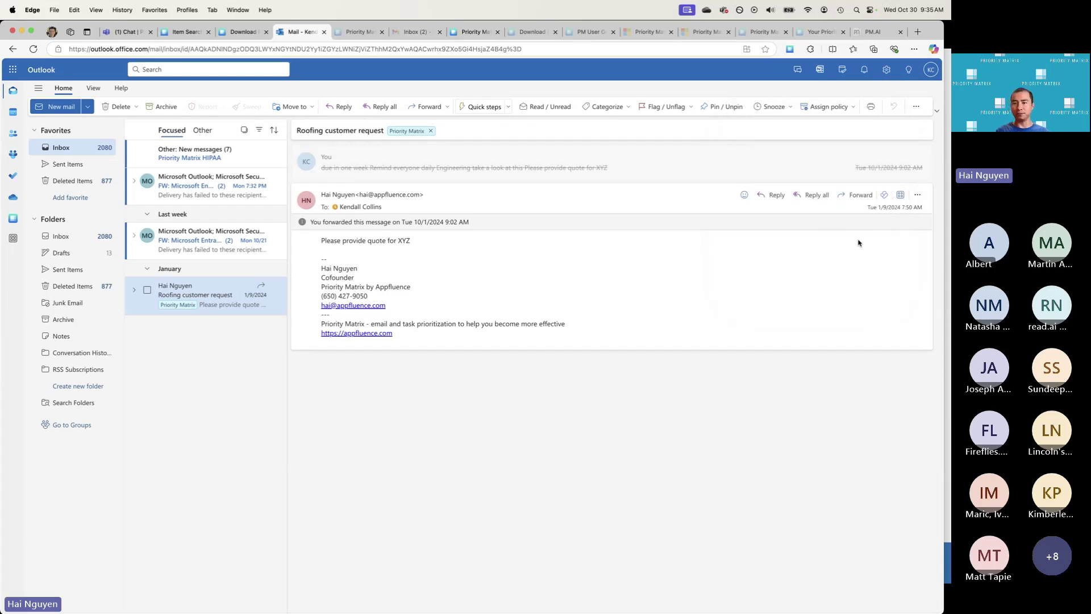
{"action": "left_click", "coordinate": [900, 195]}
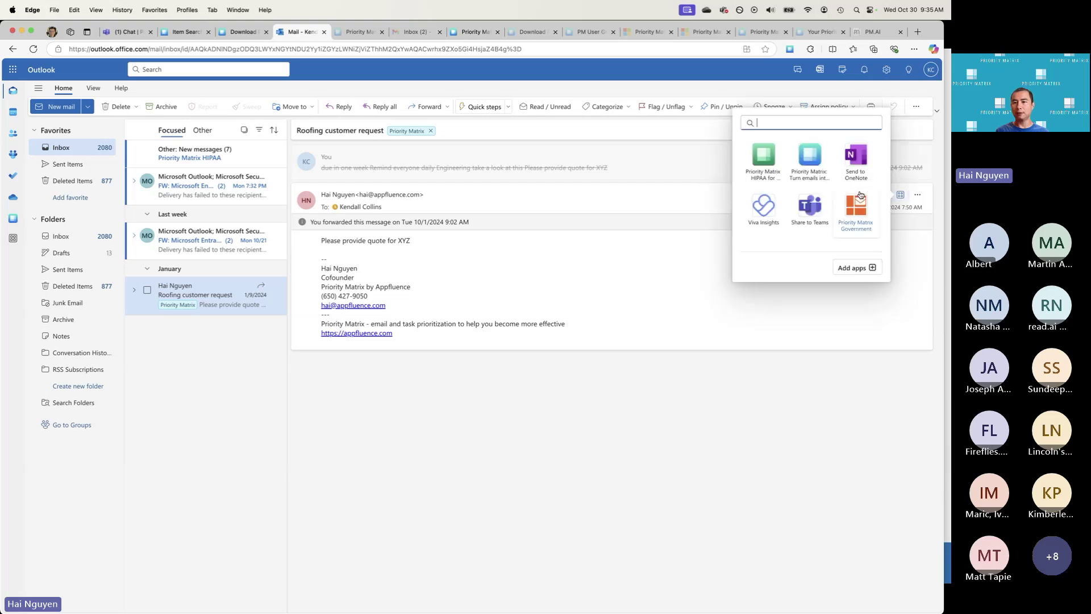
{"action": "left_click", "coordinate": [811, 160]}
{"action": "left_click", "coordinate": [851, 241]}
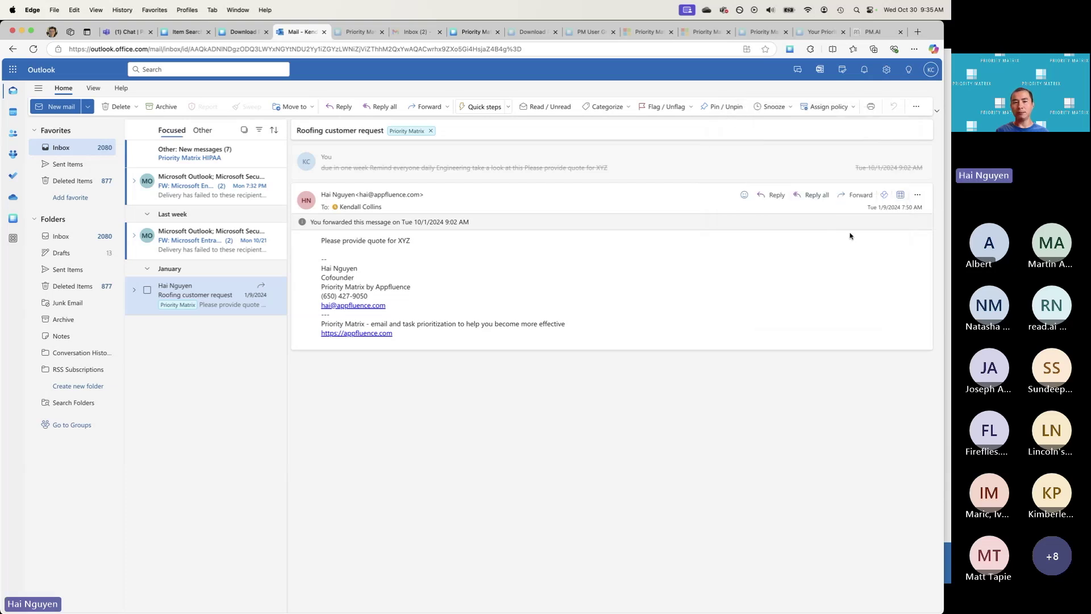
Step: Reload the mailbox, expand the "Roofing customer request" message and open its Priority Matrix capture form
{"action": "left_click", "coordinate": [36, 49]}
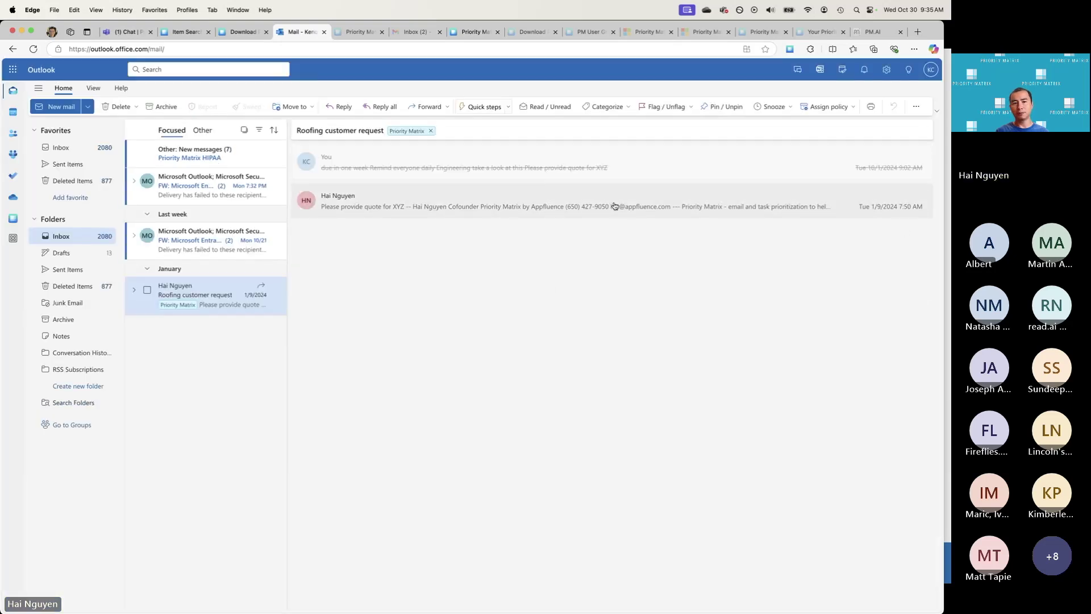
{"action": "left_click", "coordinate": [904, 210]}
{"action": "left_click", "coordinate": [900, 194]}
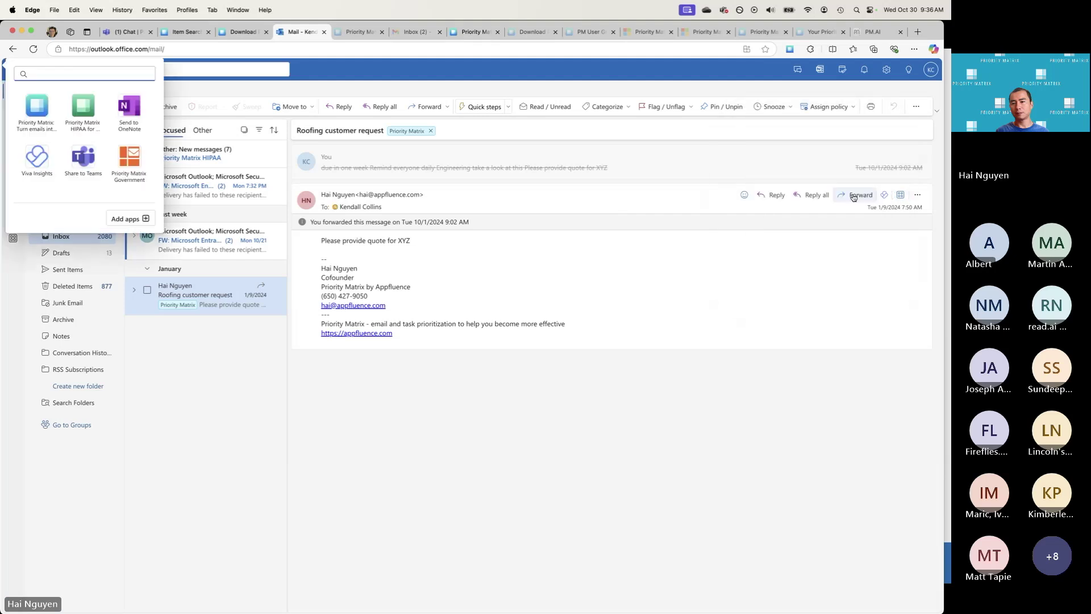
{"action": "left_click", "coordinate": [221, 134]}
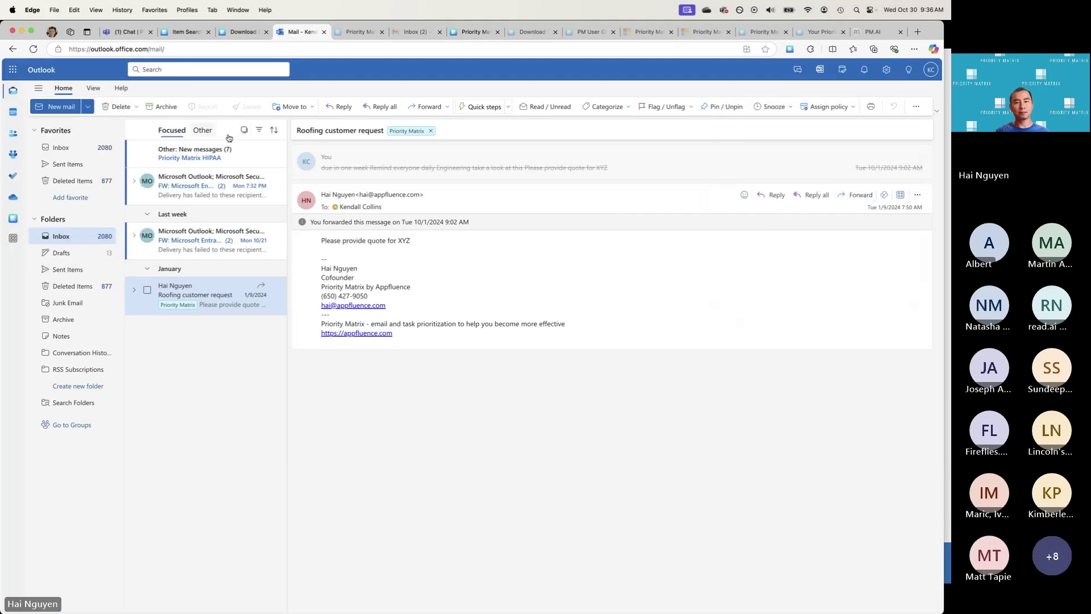
{"action": "left_click", "coordinate": [900, 194]}
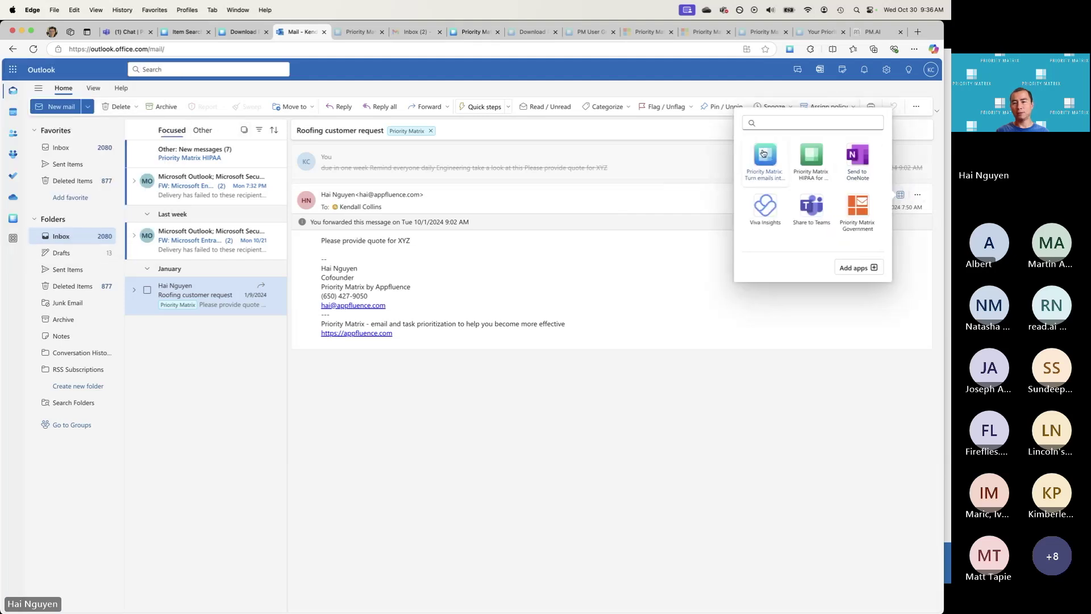
{"action": "left_click", "coordinate": [764, 155]}
{"action": "left_click", "coordinate": [864, 241]}
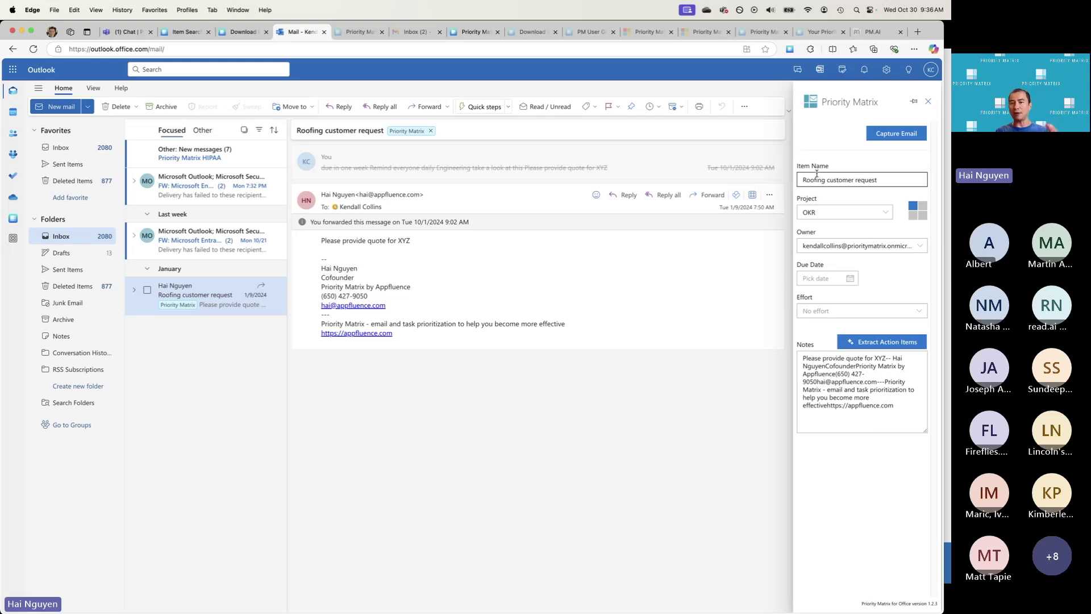
Step: Set the project of the item being captured from the email to Client A
{"action": "left_click", "coordinate": [893, 179]}
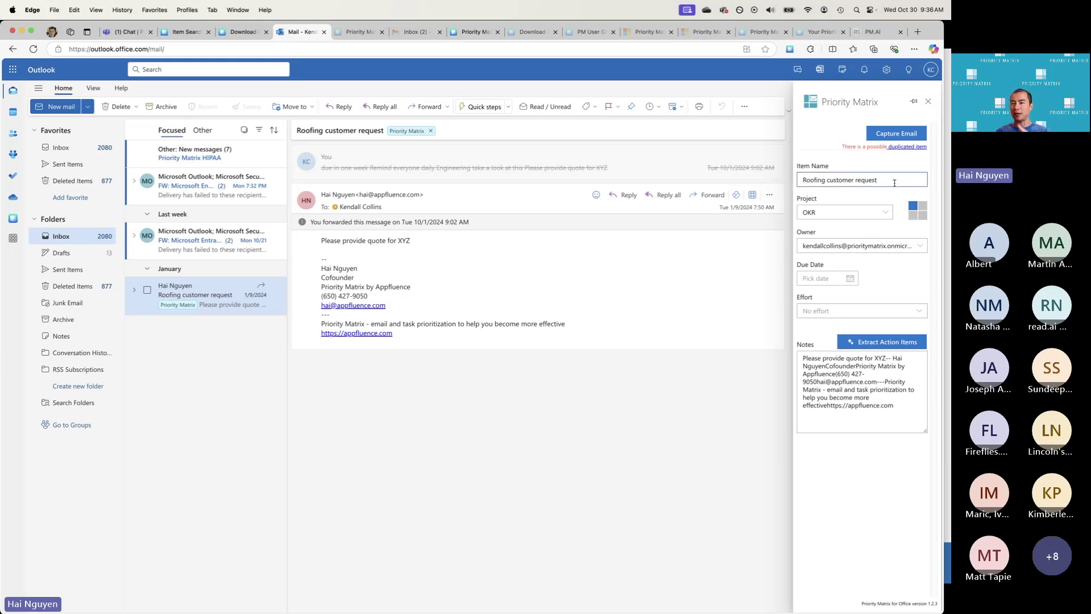
{"action": "left_click", "coordinate": [885, 213]}
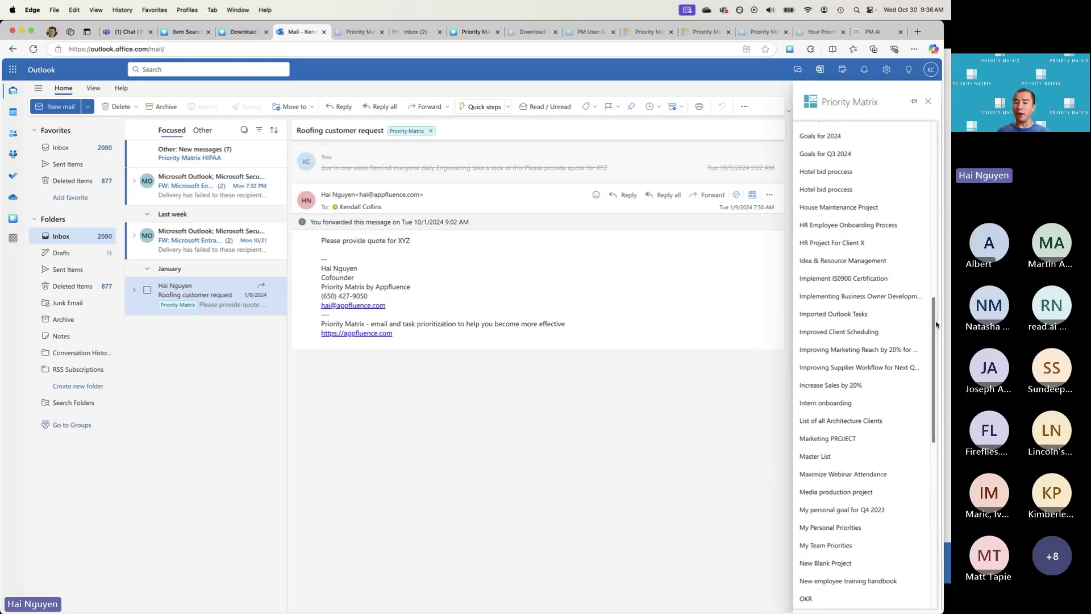
{"action": "left_click_drag", "start_coordinate": [933, 331], "coordinate": [933, 160]}
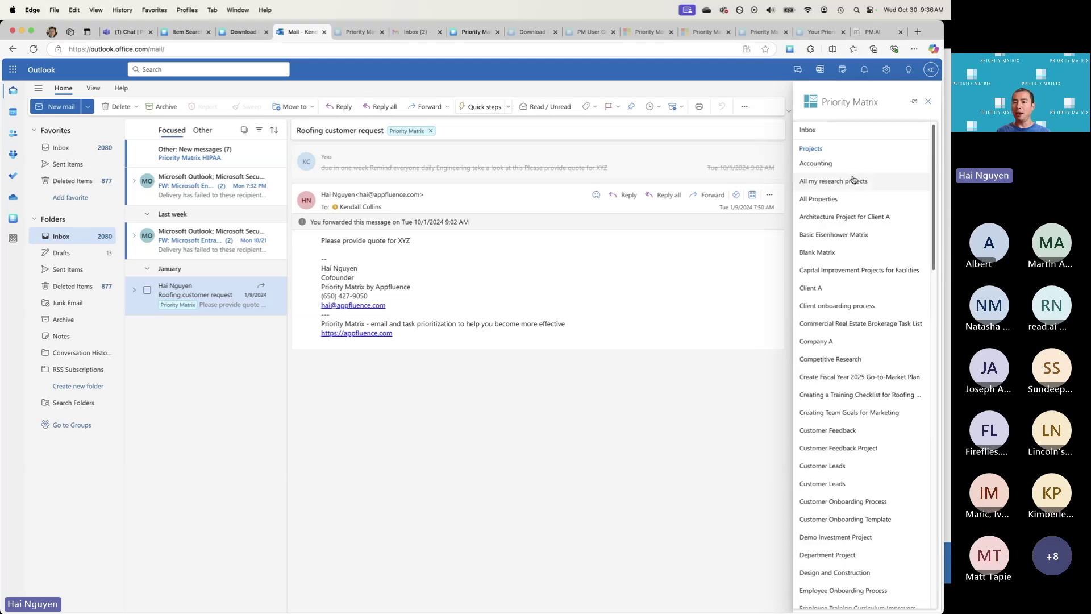
{"action": "left_click", "coordinate": [838, 289]}
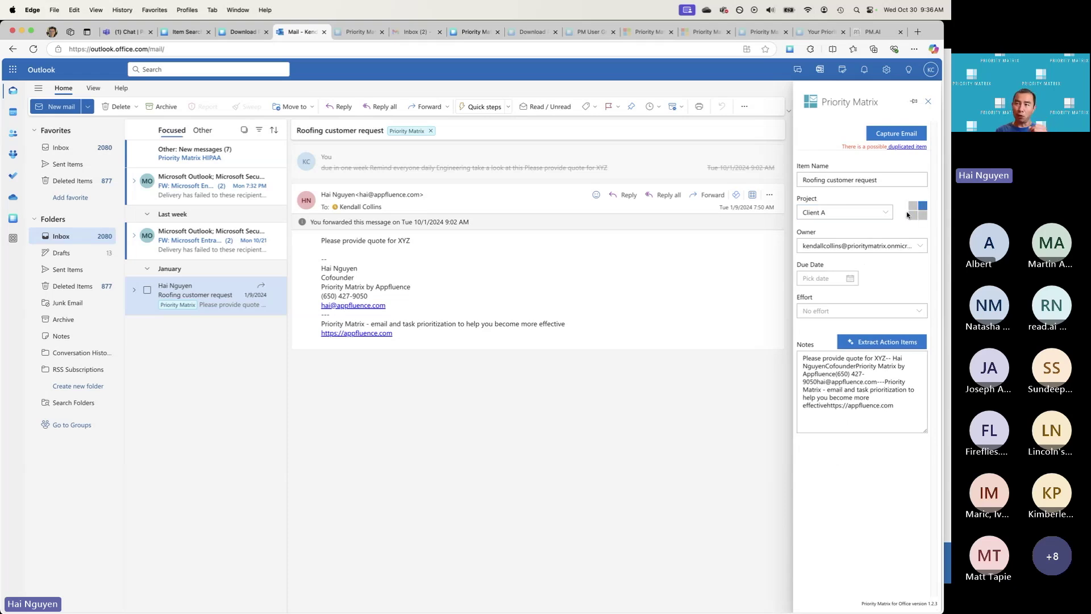
Step: Assign the item to the third listed PM collaborator with the due date 11/07/24, and capture the email
{"action": "left_click", "coordinate": [920, 245]}
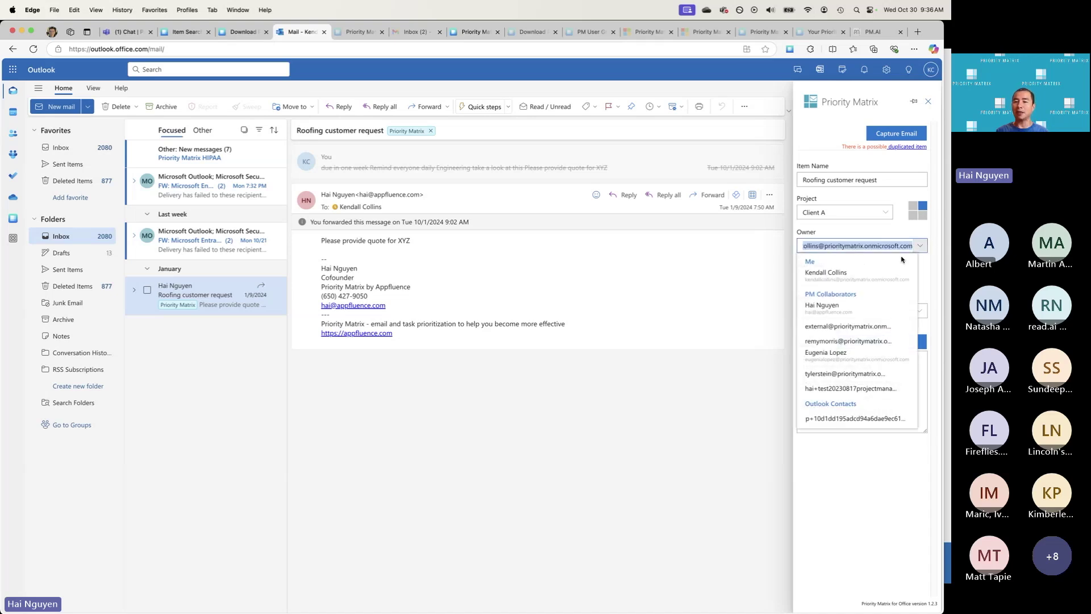
{"action": "left_click", "coordinate": [866, 342]}
{"action": "left_click", "coordinate": [849, 279]}
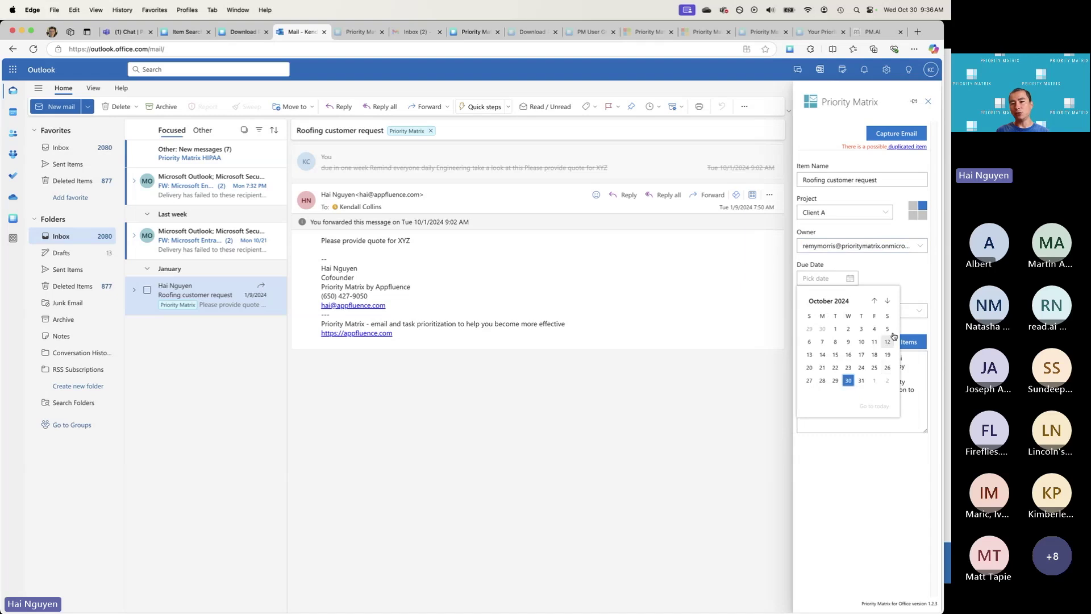
{"action": "left_click", "coordinate": [888, 301]}
{"action": "left_click", "coordinate": [861, 342]}
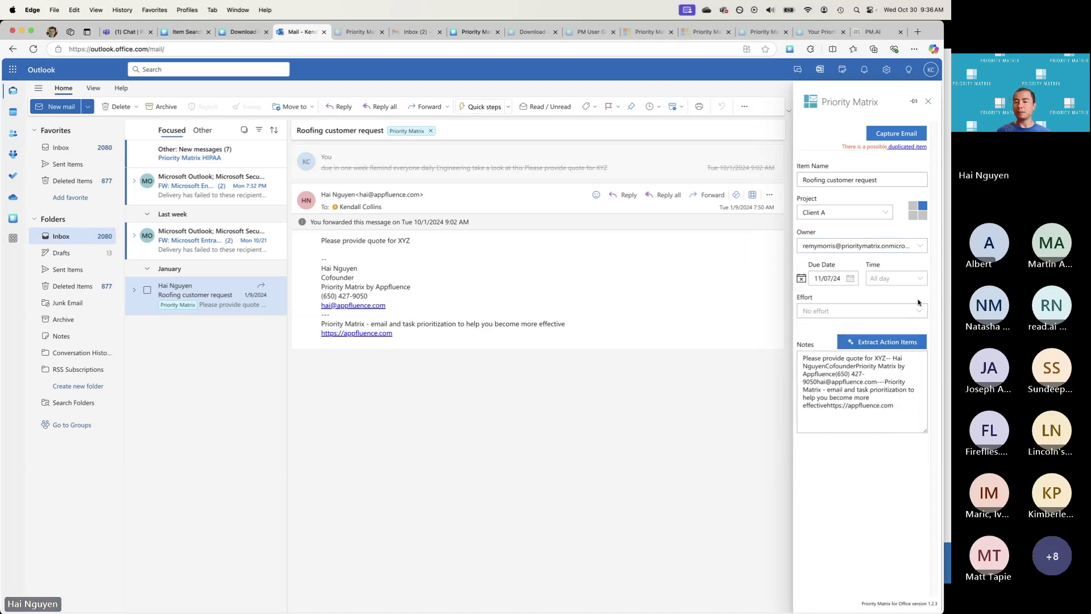
{"action": "left_click", "coordinate": [886, 134]}
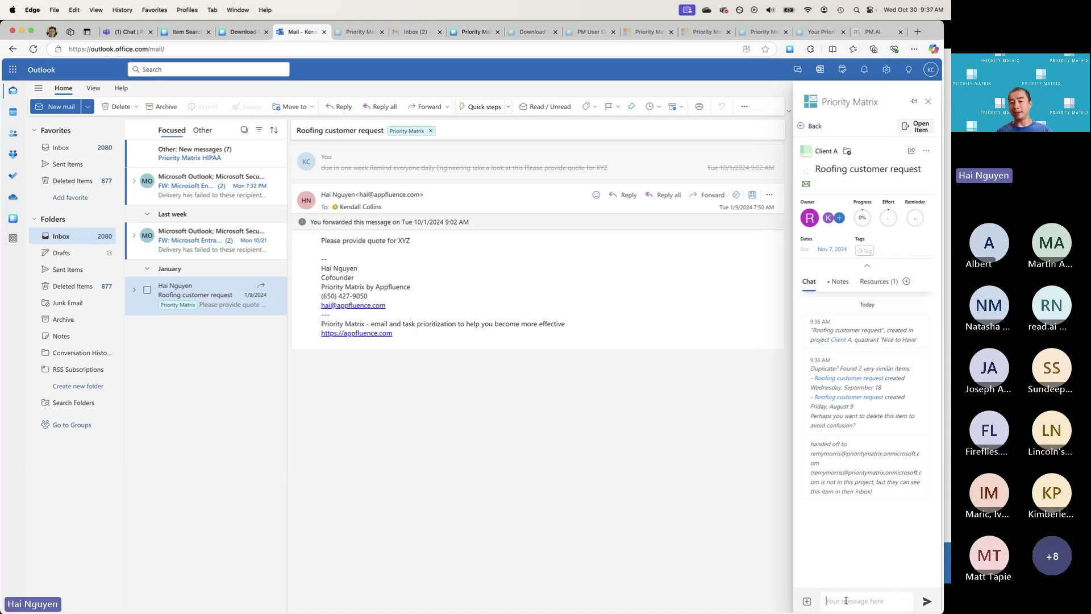
Step: Post "remind everyone weekly" in the captured item's chat, and view its resources before closing the add-in
{"action": "type", "text": "du"}
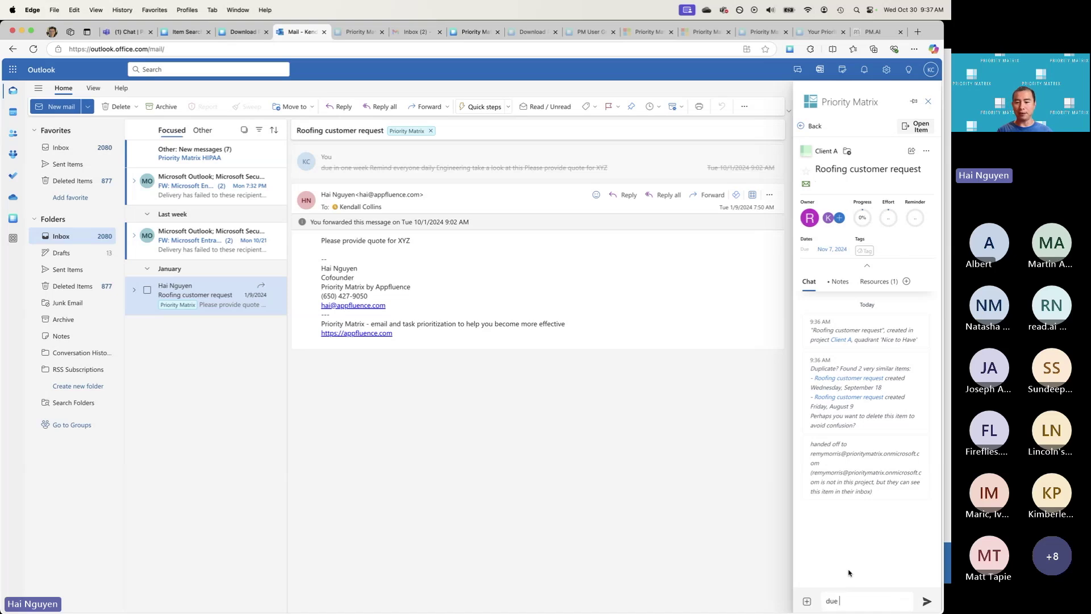
{"action": "type", "text": "emind everyone weekly"}
{"action": "key", "text": "Return"}
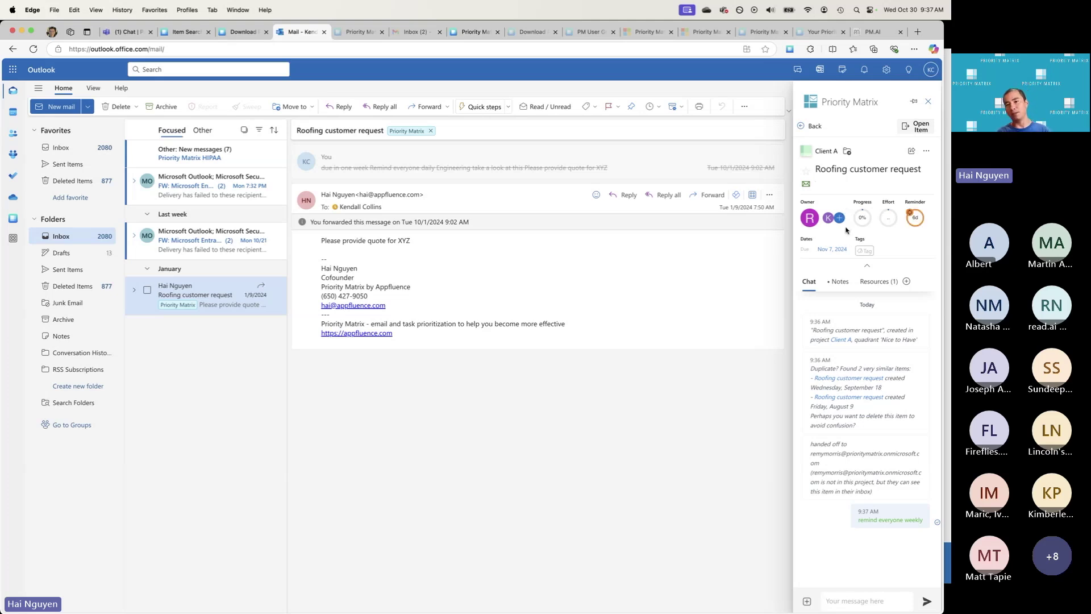
{"action": "left_click", "coordinate": [874, 281]}
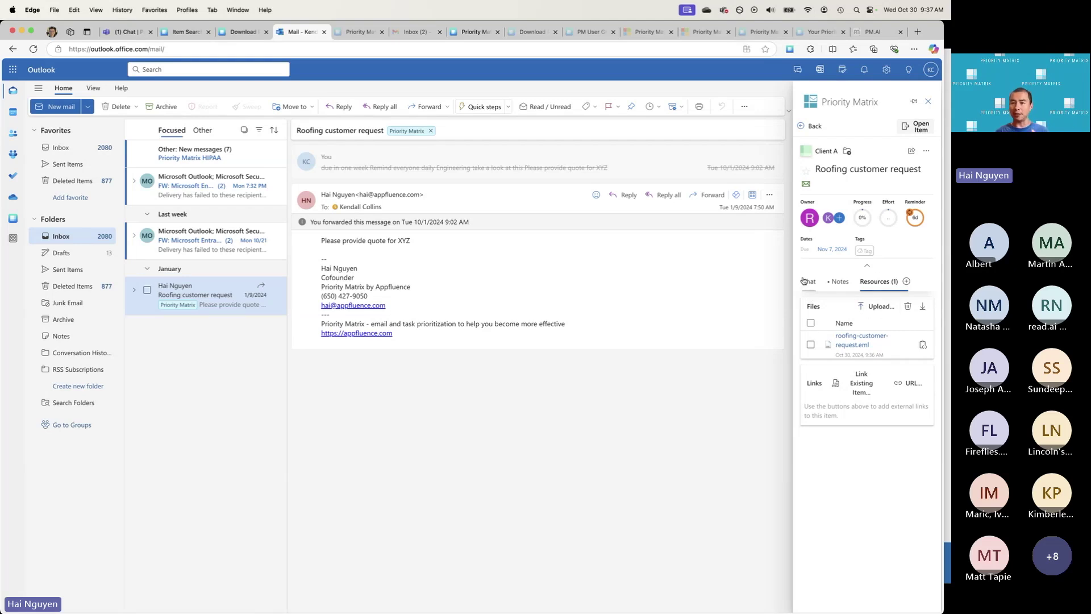
{"action": "left_click", "coordinate": [928, 101]}
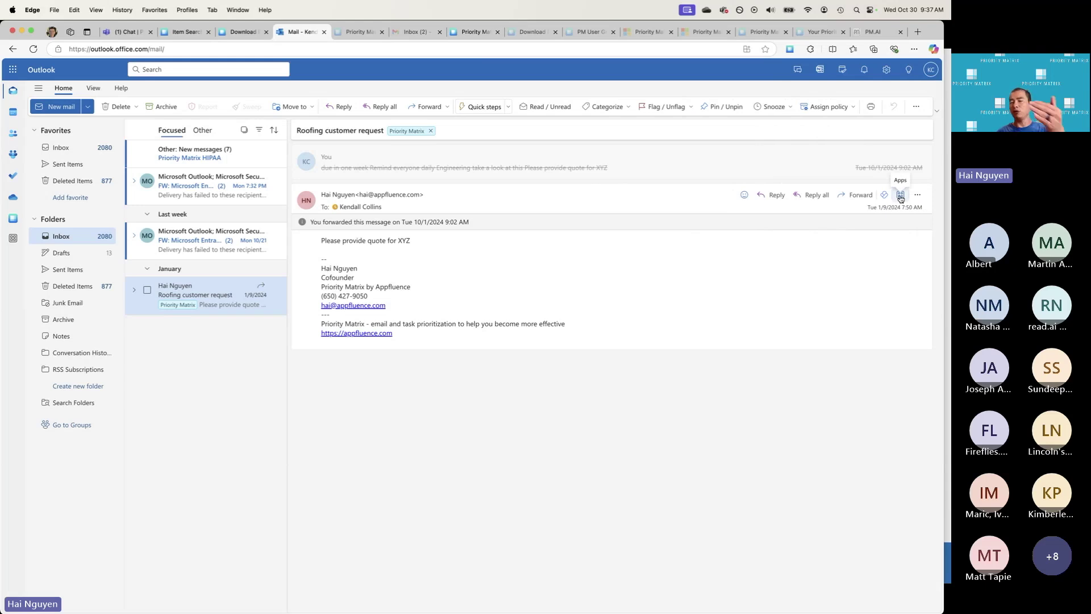
Step: Reopen the Priority Matrix add-in on the email and look through its similar resources
{"action": "left_click", "coordinate": [900, 196]}
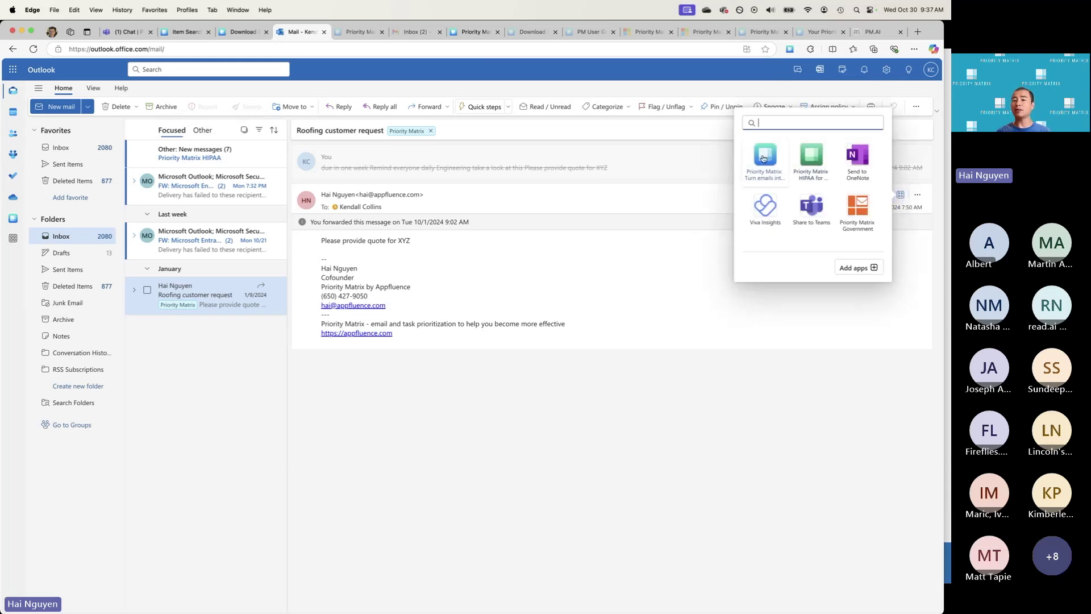
{"action": "left_click", "coordinate": [873, 206]}
{"action": "left_click", "coordinate": [868, 225]}
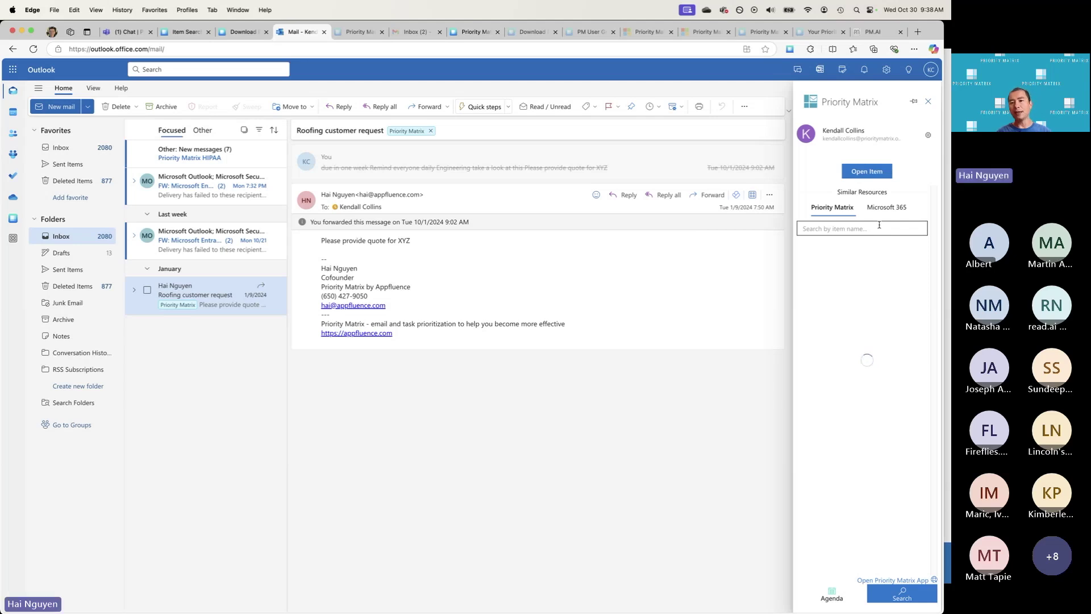
{"action": "mouse_move", "coordinate": [922, 272]}
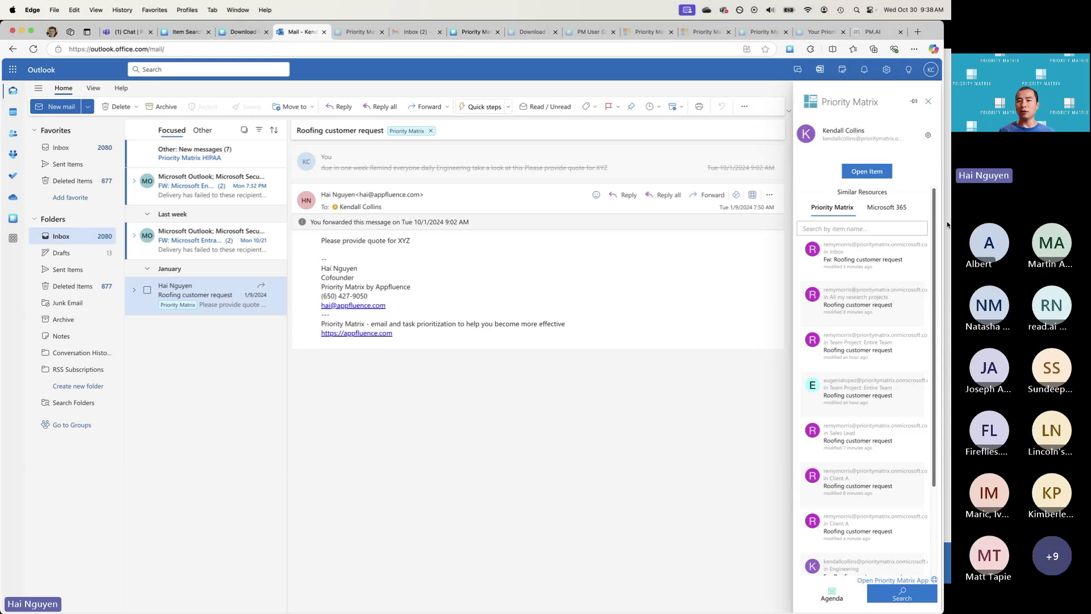
{"action": "left_click", "coordinate": [928, 102]}
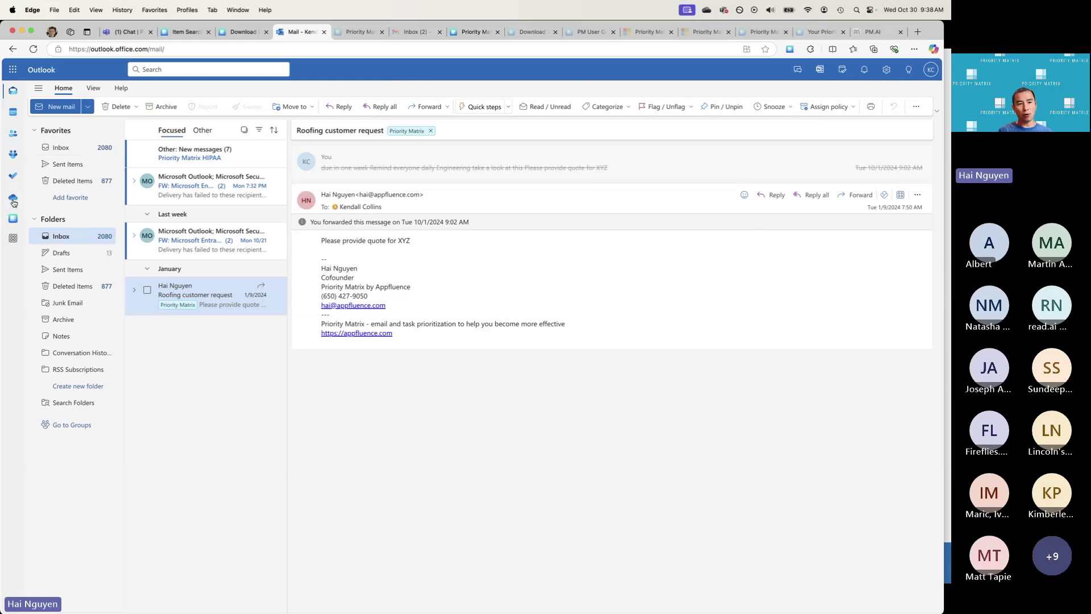
Step: Return to the Priority Matrix app inside Outlook and open its Inbox of items
{"action": "left_click", "coordinate": [13, 220]}
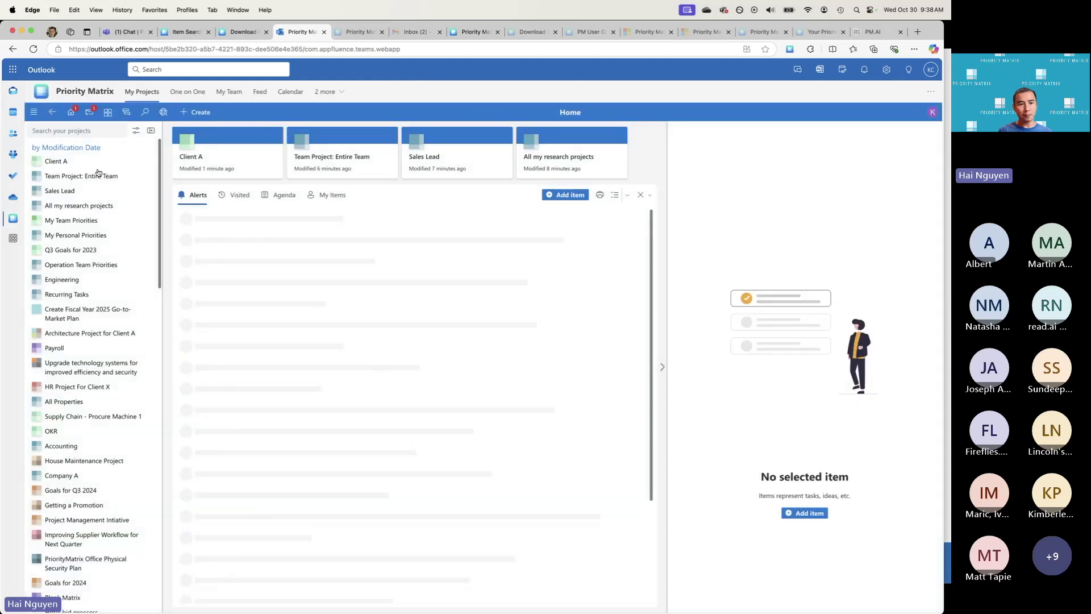
{"action": "left_click", "coordinate": [34, 112]}
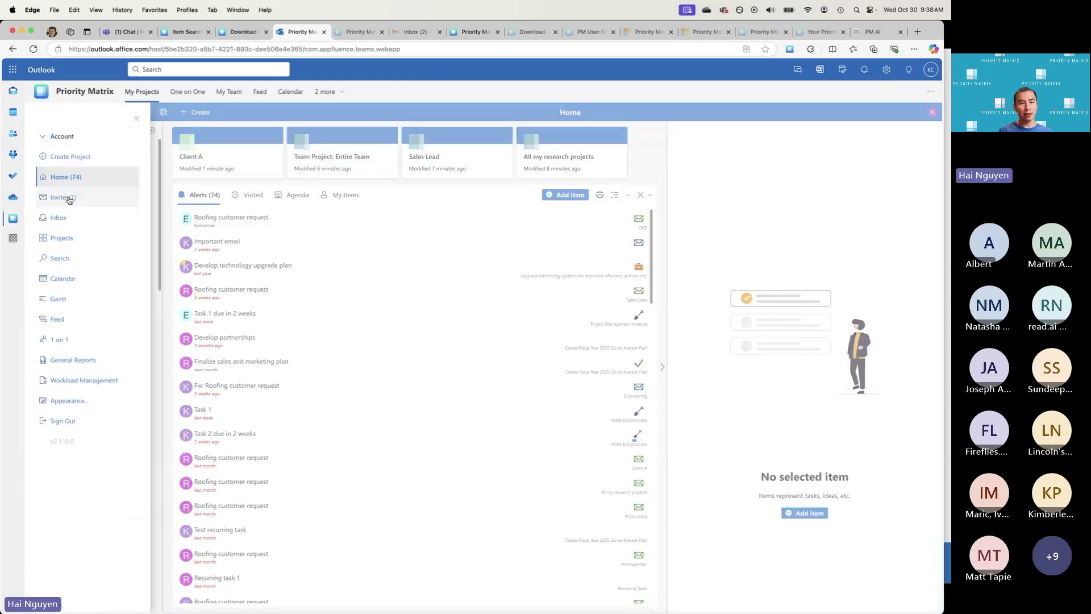
{"action": "left_click", "coordinate": [59, 217]}
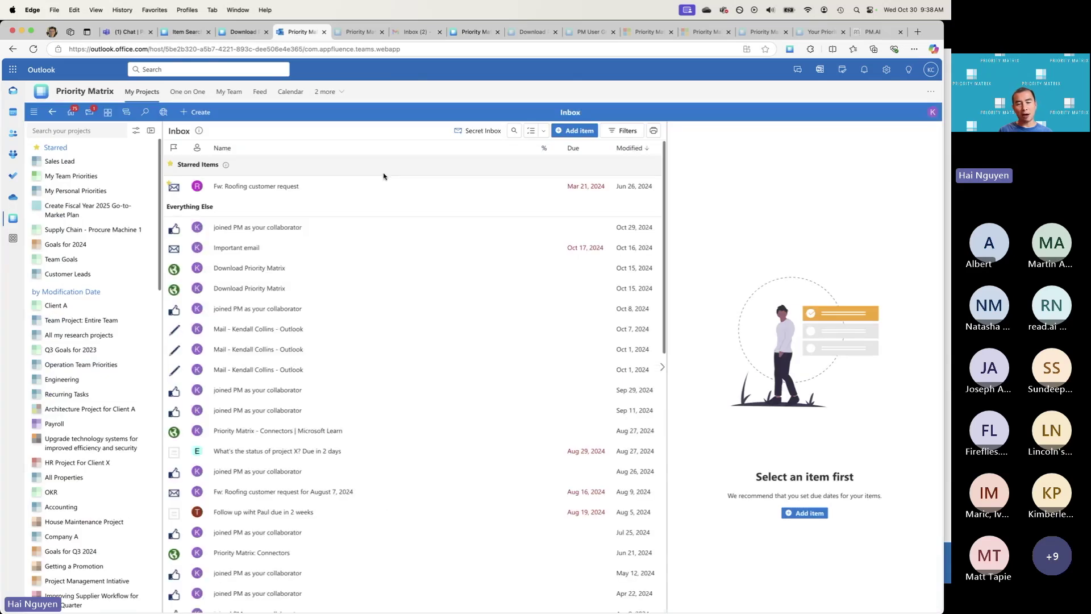
Step: Reveal the Inbox's secret address, and address a forward of the latest "Roofing customer request" email in the Priority Matrix category to it
{"action": "left_click", "coordinate": [478, 132]}
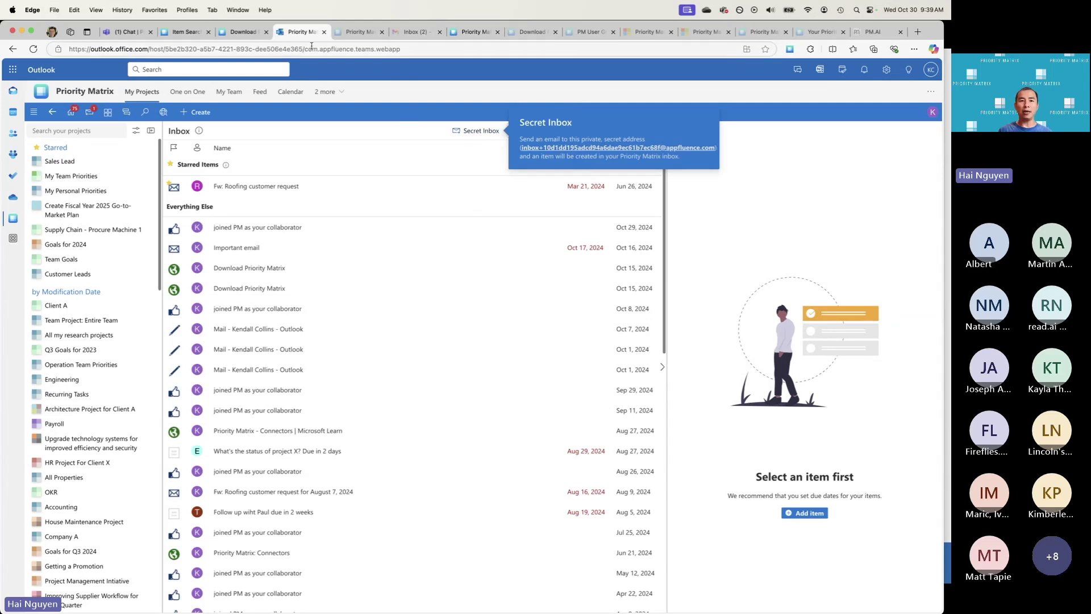
{"action": "left_click", "coordinate": [12, 98]}
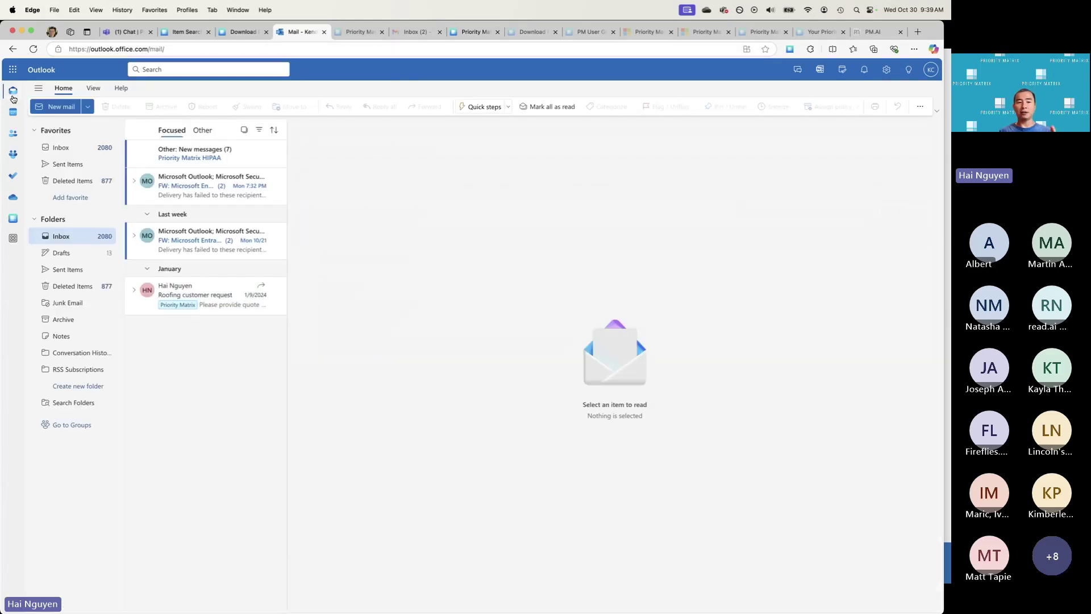
{"action": "left_click", "coordinate": [185, 304]}
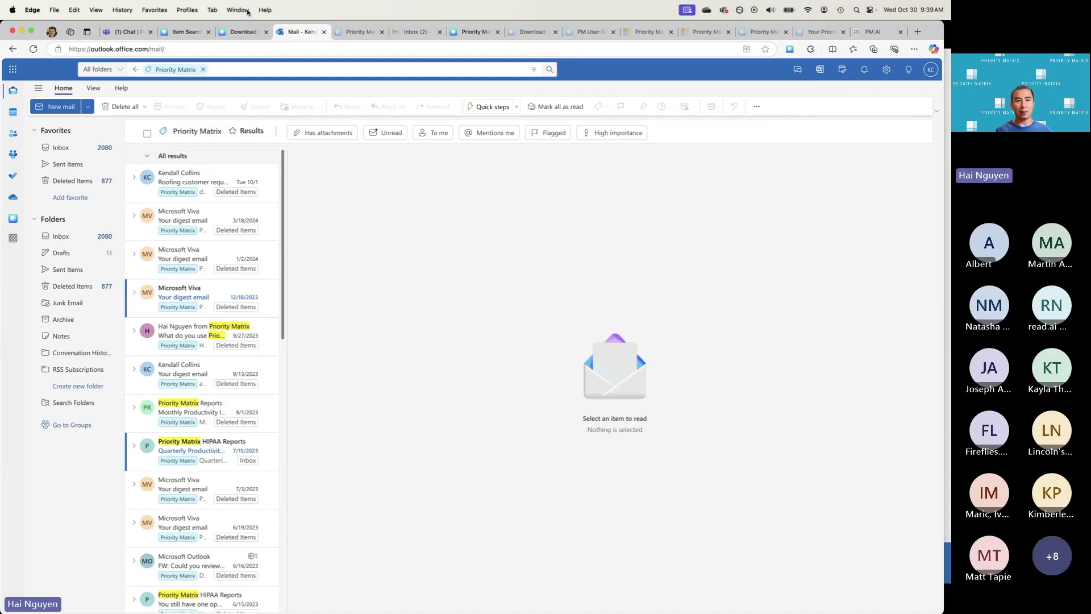
{"action": "left_click", "coordinate": [177, 181]}
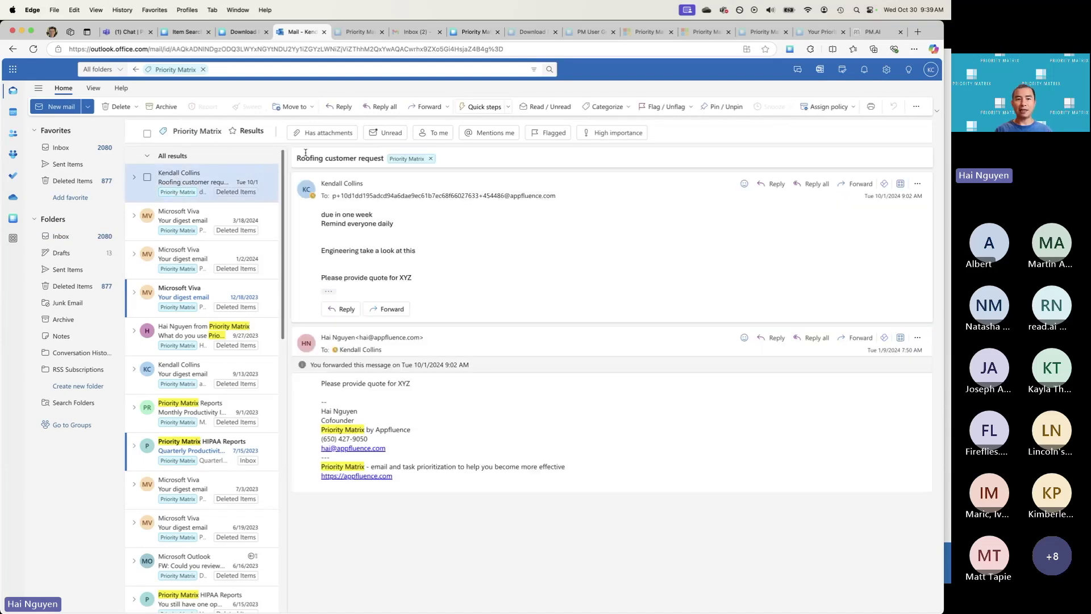
{"action": "left_click", "coordinate": [430, 109]}
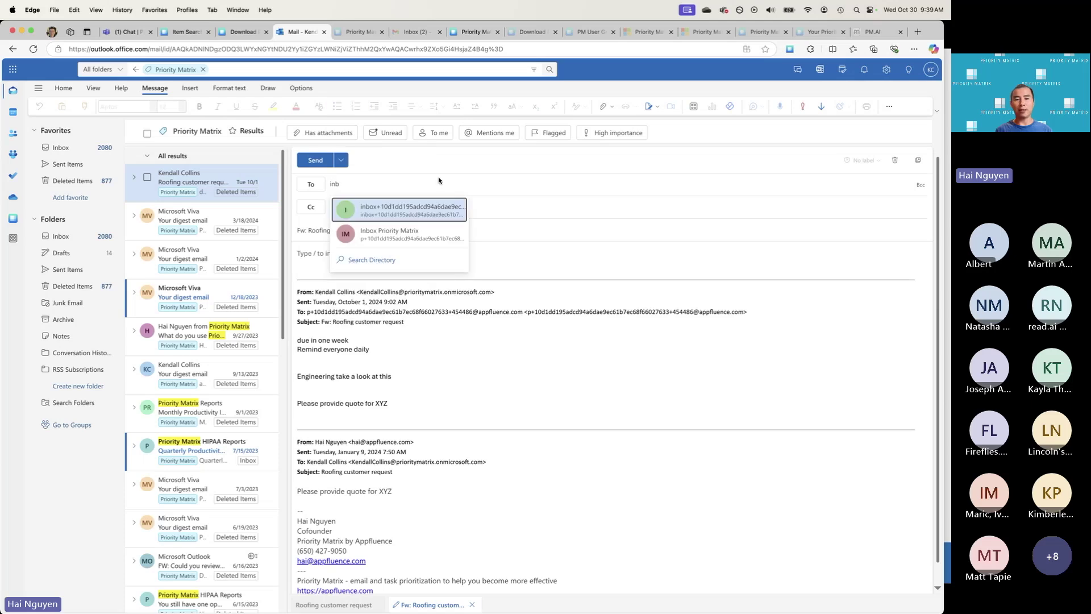
{"action": "left_click", "coordinate": [433, 205]}
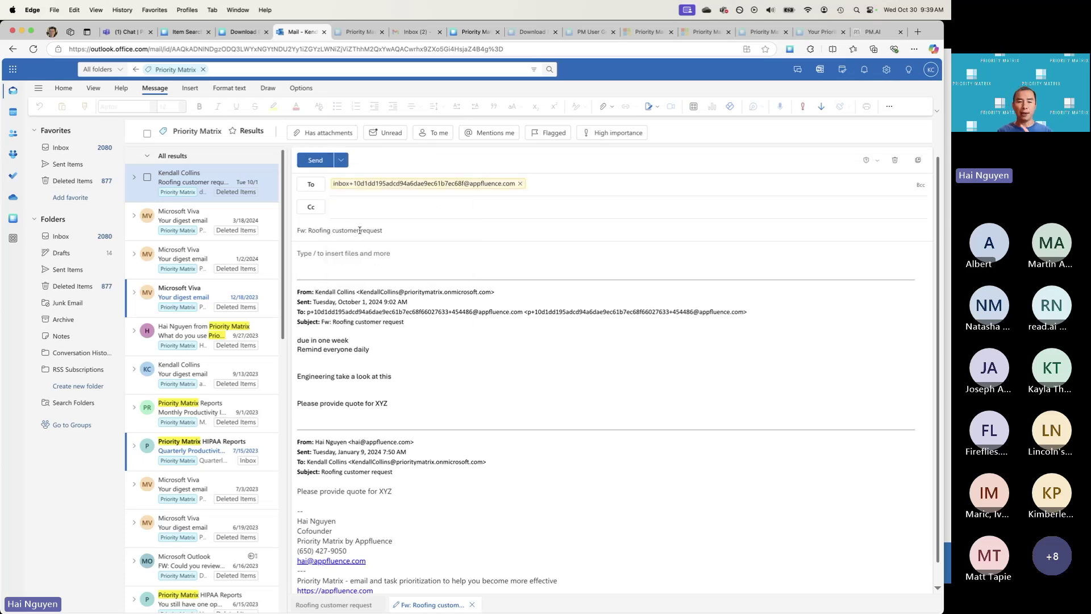
Step: Write "Due in 2 weeks" and "Remind me daily" on separate lines at the start of the forwarded email
{"action": "left_click", "coordinate": [348, 259]}
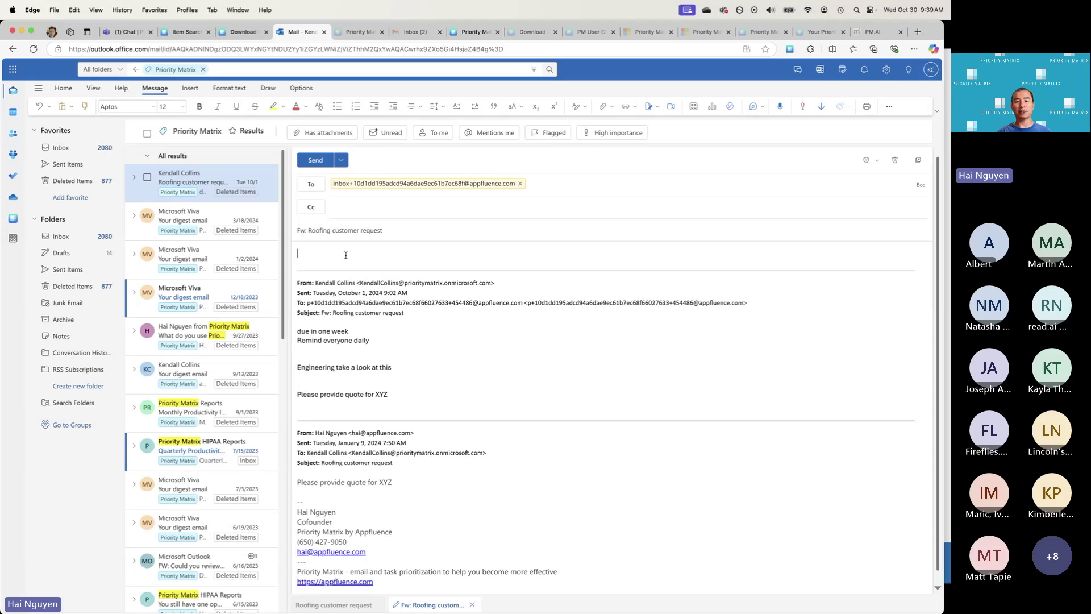
{"action": "type", "text": "Due in 2 weeks"}
{"action": "key", "text": "Return"}
{"action": "type", "text": "Remind me daily"}
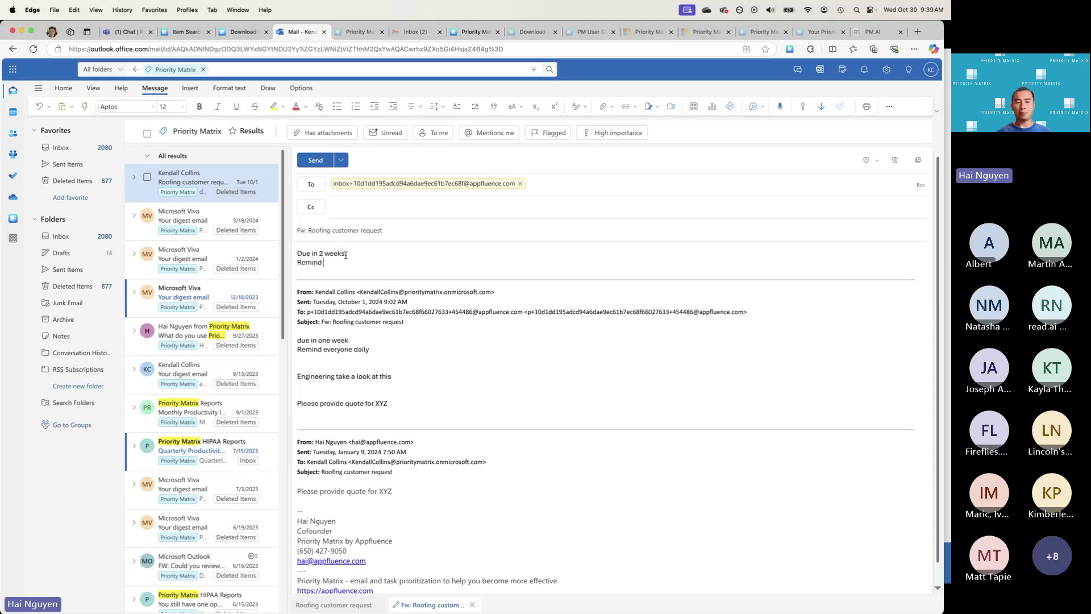
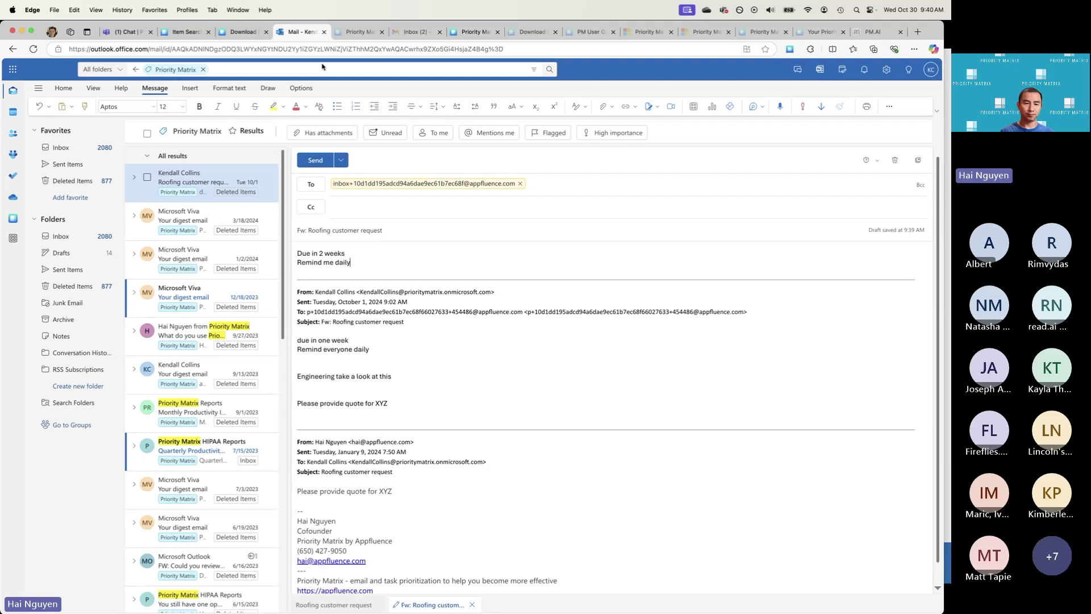
Step: Switch to Microsoft Teams, view its app store, and open the pinned Priority Matrix app
{"action": "left_click", "coordinate": [126, 35]}
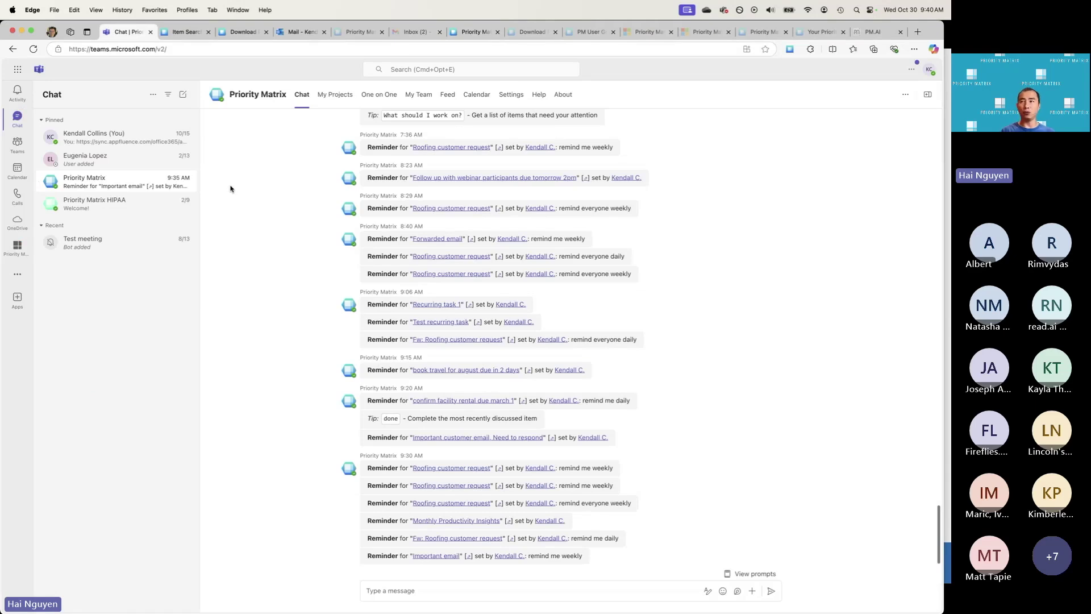
{"action": "left_click", "coordinate": [18, 300]}
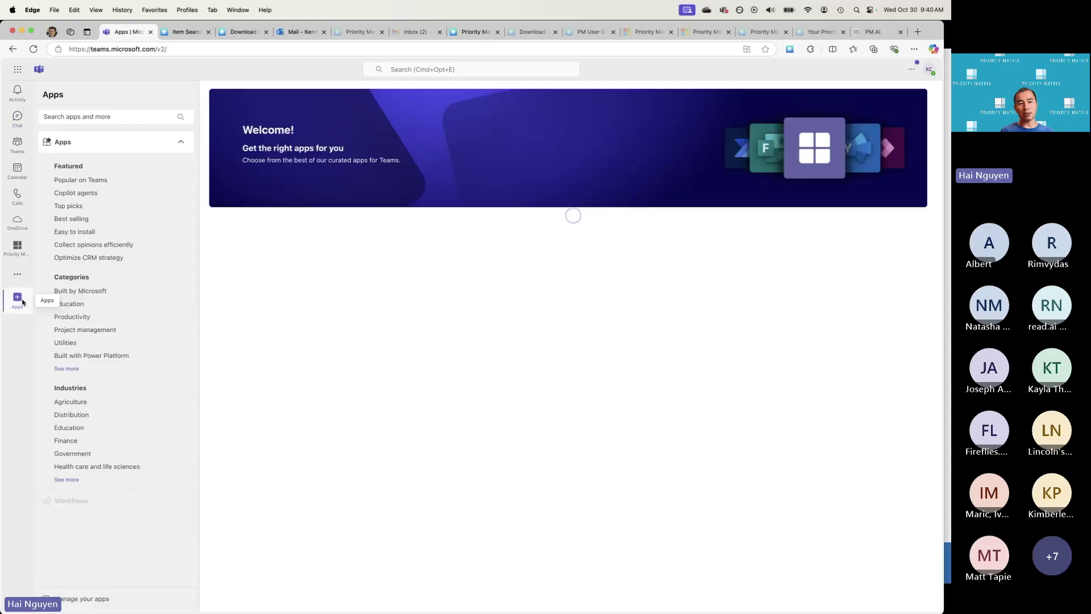
{"action": "right_click", "coordinate": [36, 249]}
{"action": "left_click", "coordinate": [15, 251]}
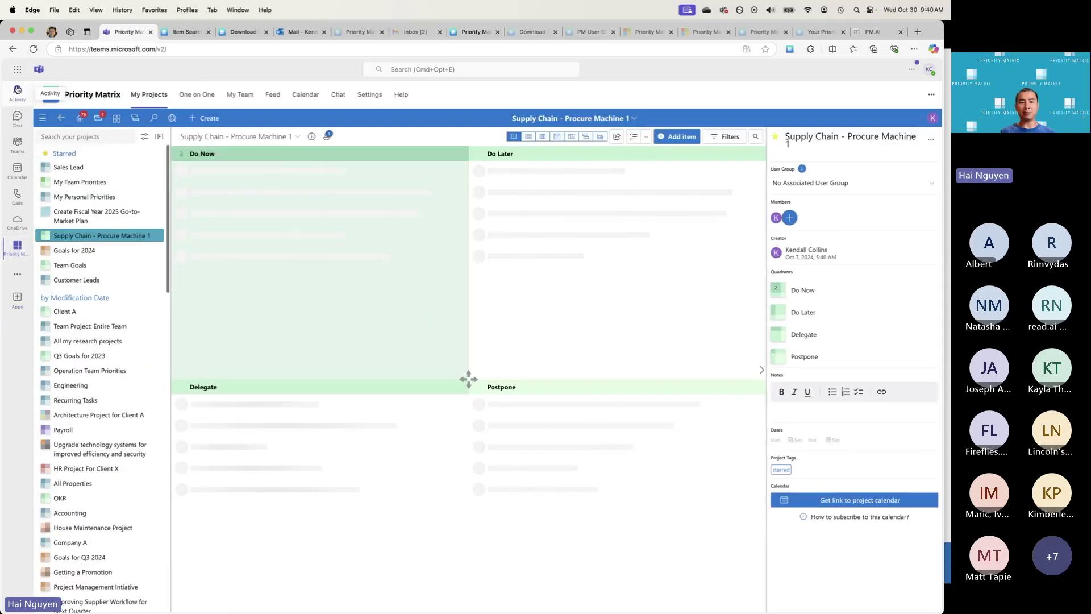
{"action": "mouse_move", "coordinate": [400, 252]}
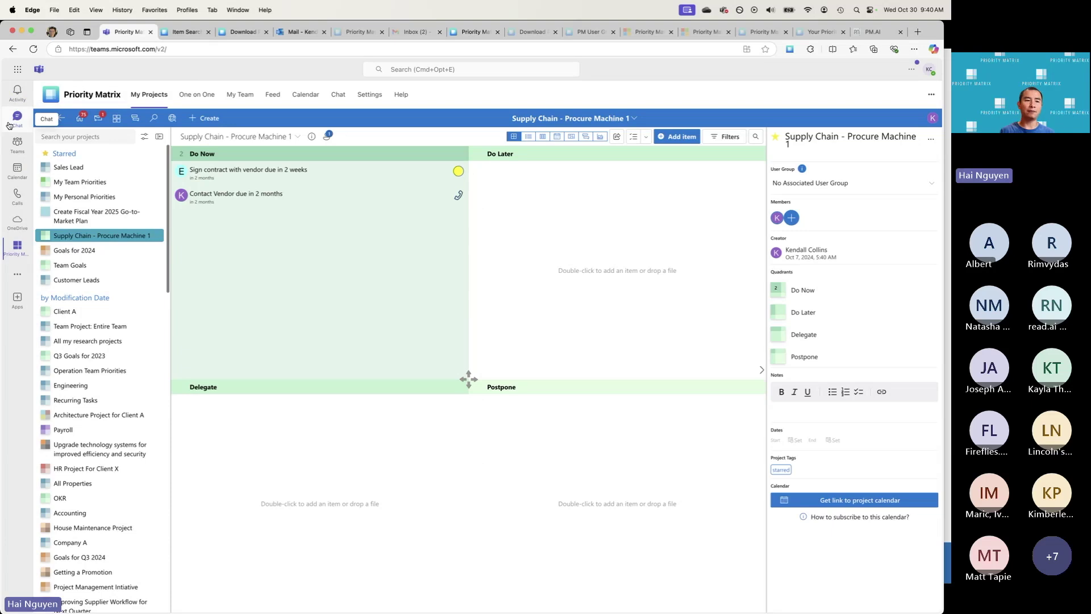
Step: Return to the Teams chats and open the PM 1:1 view in the second pinned colleague's conversation
{"action": "left_click", "coordinate": [9, 125]}
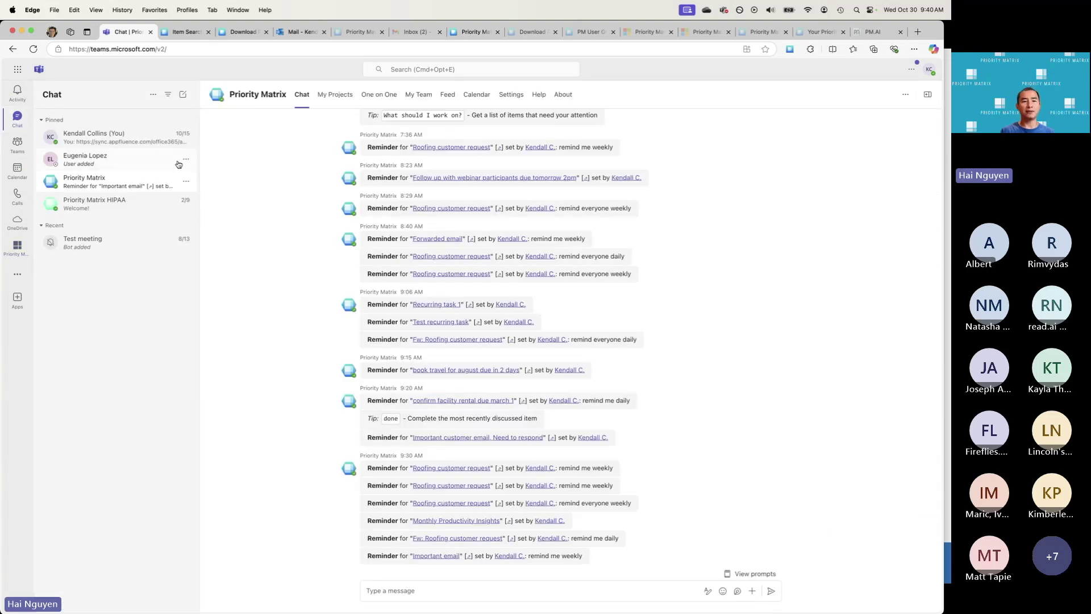
{"action": "left_click", "coordinate": [113, 162]}
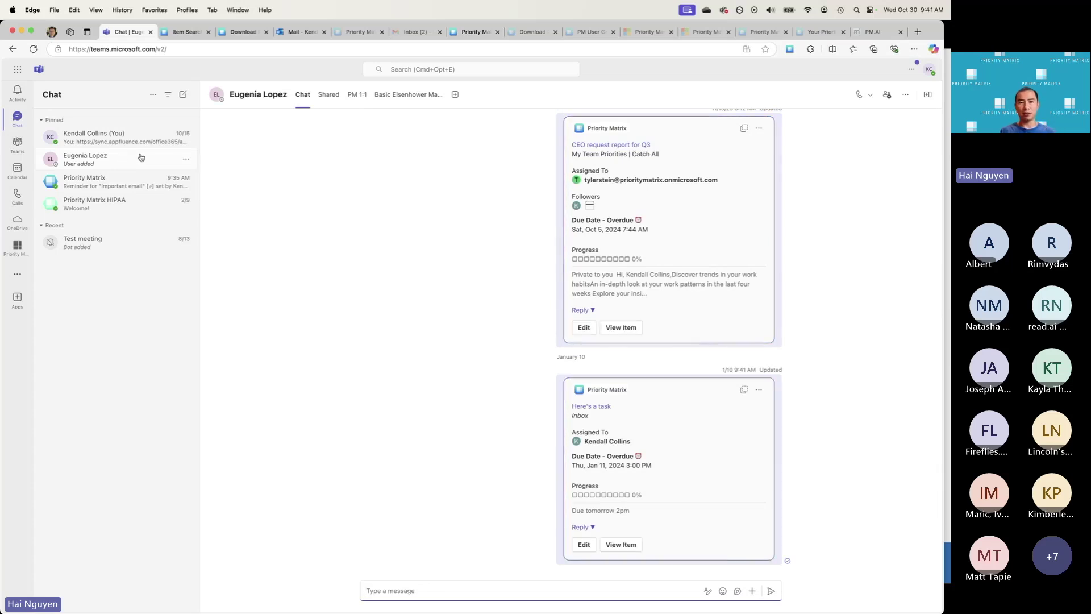
{"action": "left_click", "coordinate": [359, 97]}
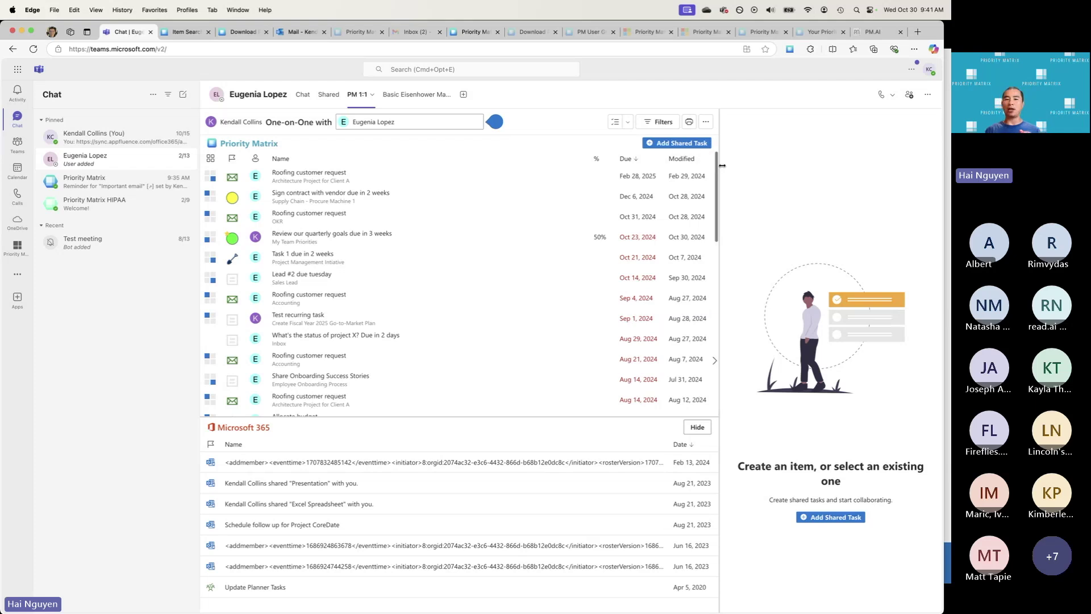
Step: Sort the shared items by latest modification and draft "ping" in the chat of "Review our quarterly goals due in 3 weeks"
{"action": "left_click", "coordinate": [639, 163]}
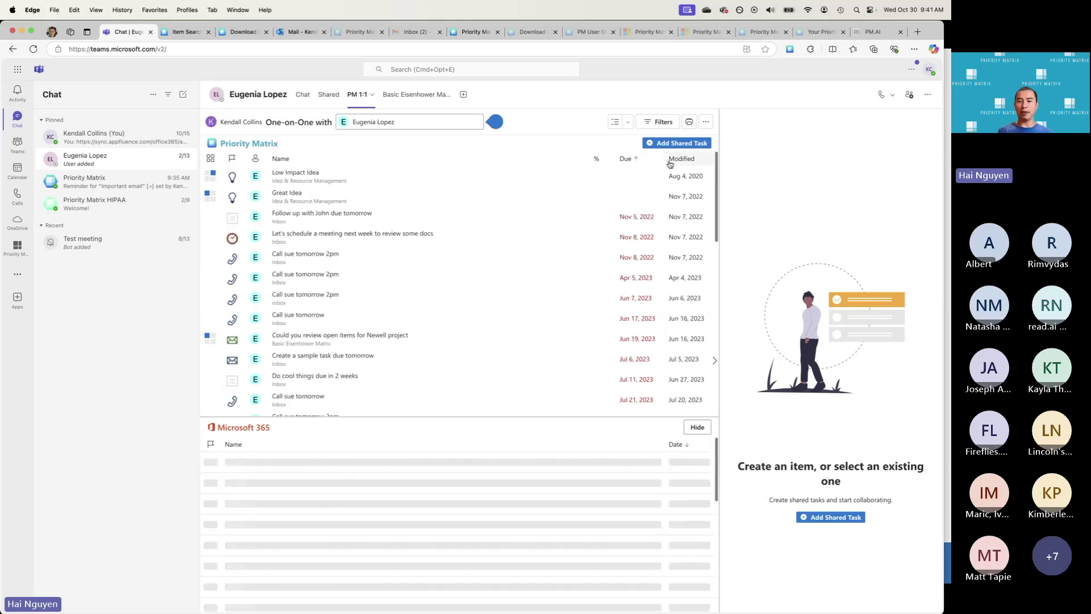
{"action": "left_click", "coordinate": [634, 160]}
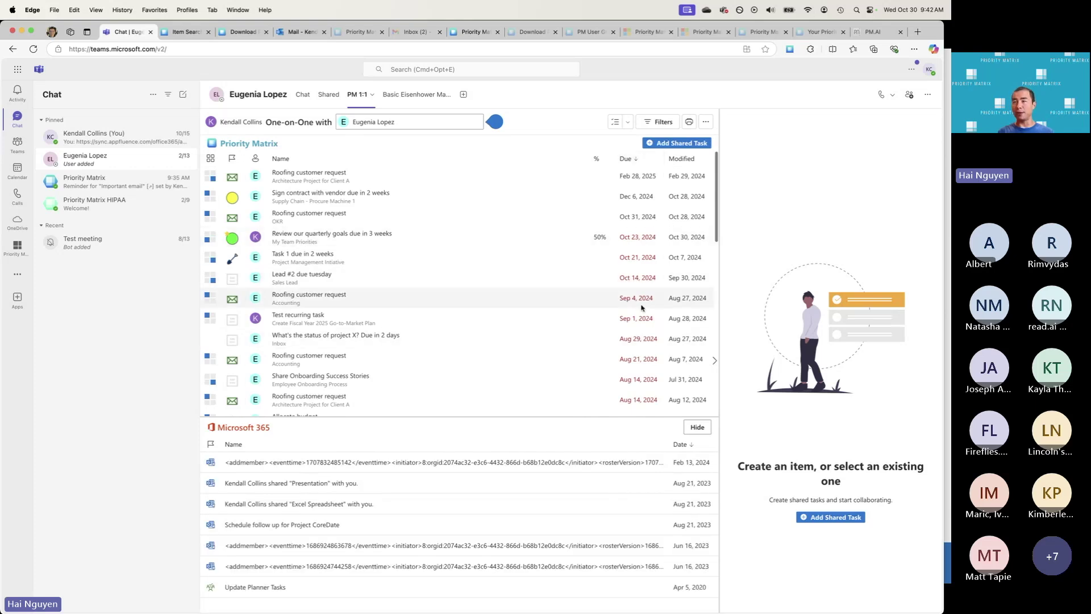
{"action": "left_click", "coordinate": [681, 160]}
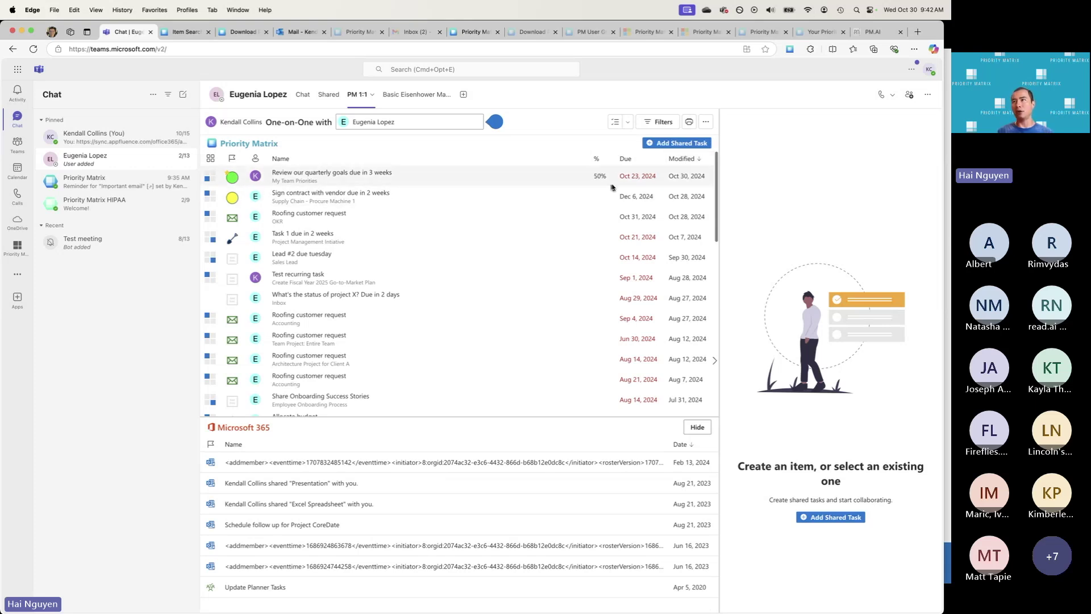
{"action": "left_click", "coordinate": [408, 177]}
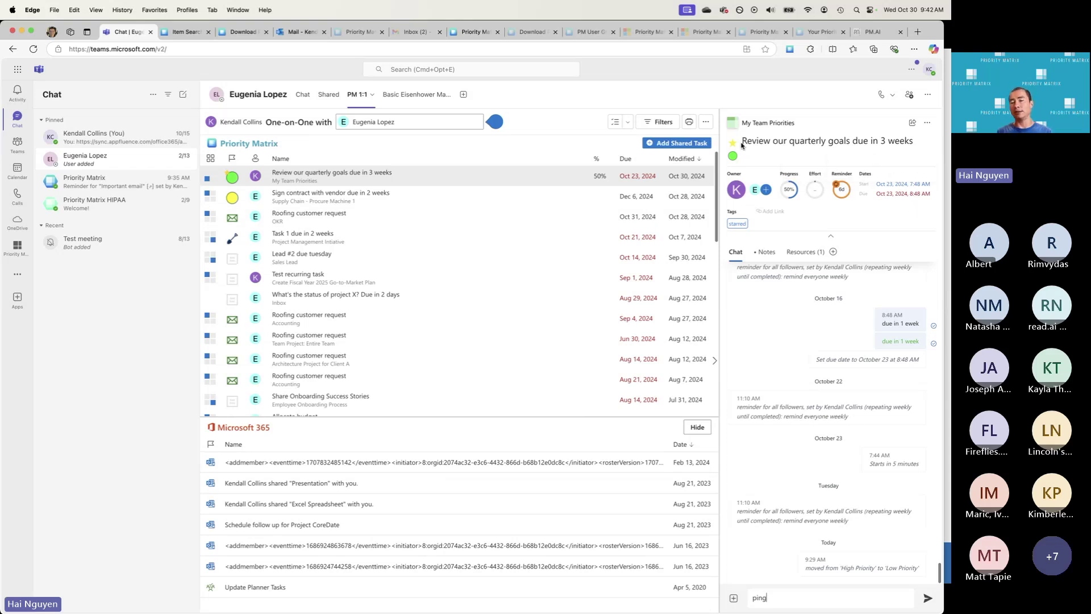
Step: Draft a shared task named "Create a task due in 2 days" for the colleague, and discard it
{"action": "left_click", "coordinate": [696, 146]}
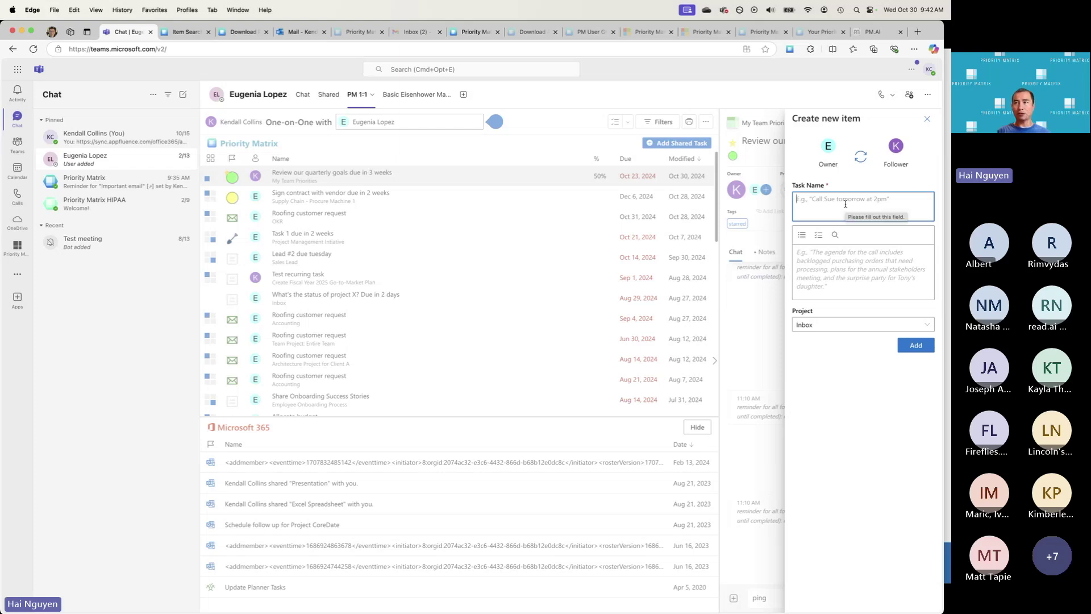
{"action": "type", "text": "Create a task"}
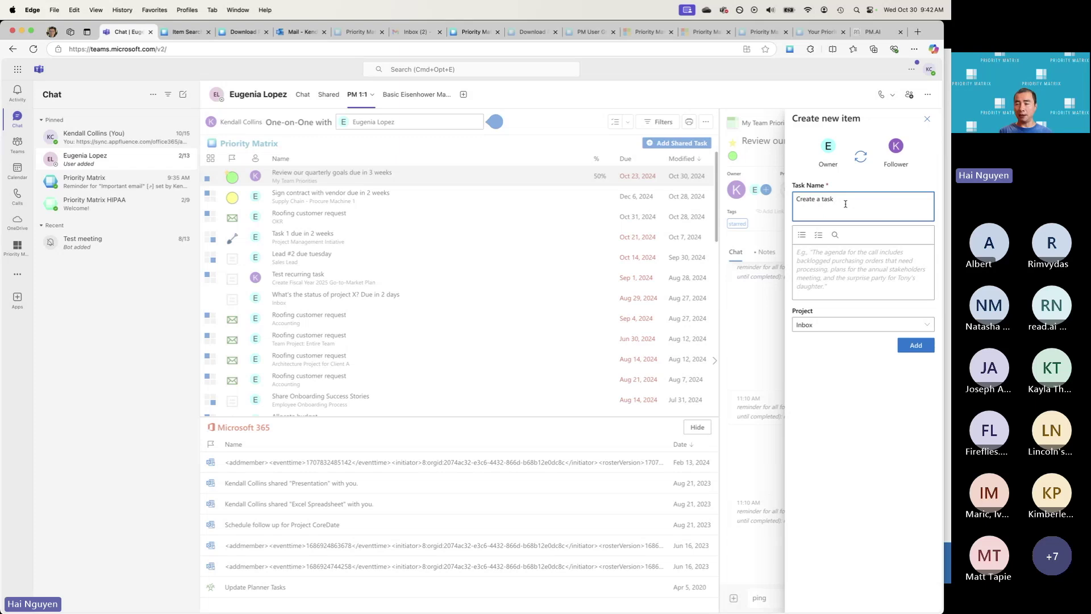
{"action": "type", "text": " due t"}
{"action": "type", "text": "n 2 days"}
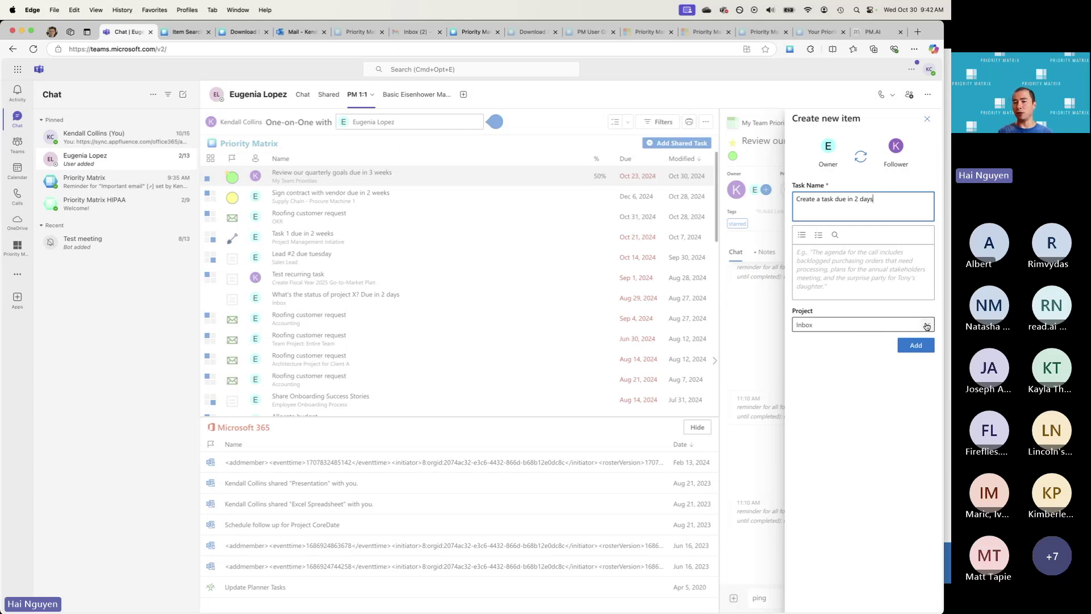
{"action": "left_click", "coordinate": [927, 119]}
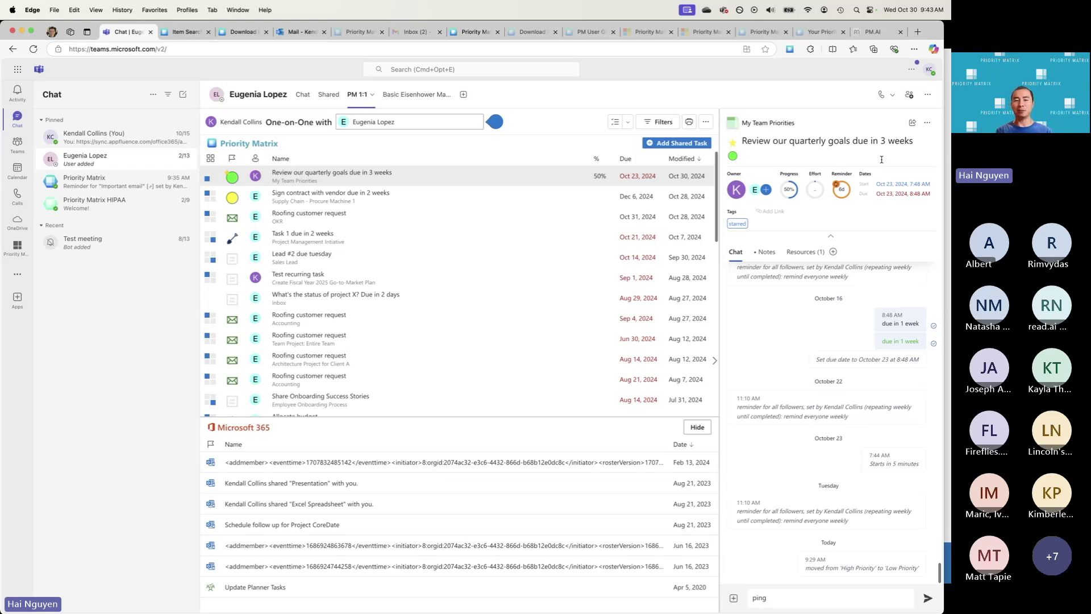
Step: View the options for adding a Priority Matrix view to the colleague's chat, and close them without saving
{"action": "left_click", "coordinate": [464, 97]}
{"action": "left_click", "coordinate": [301, 230]}
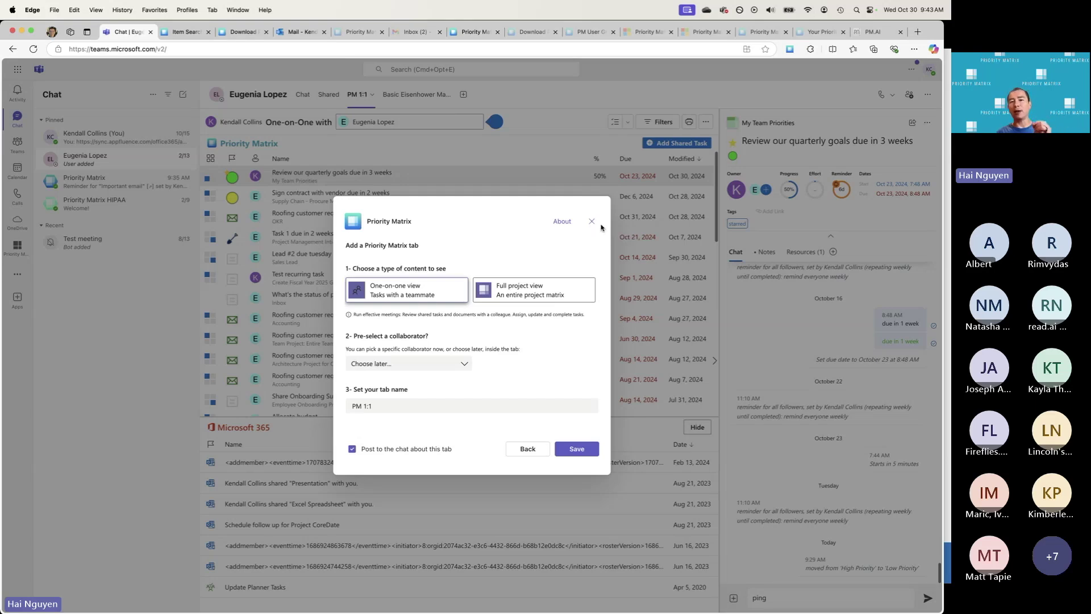
{"action": "left_click", "coordinate": [591, 221]}
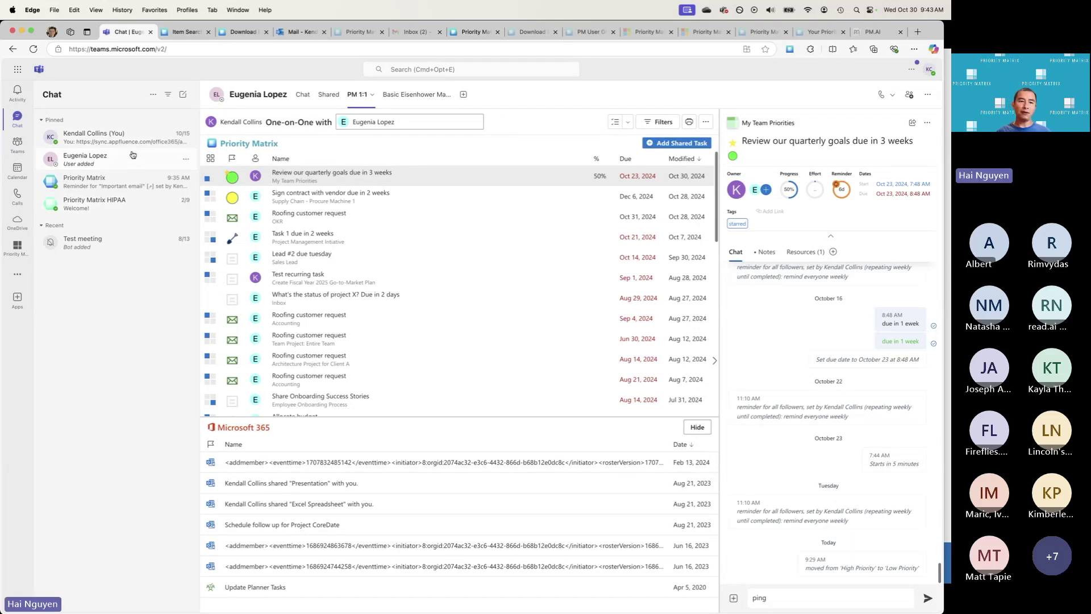
Step: Ask the Priority Matrix bot "what do I need to work on today" in its chat
{"action": "left_click", "coordinate": [114, 181]}
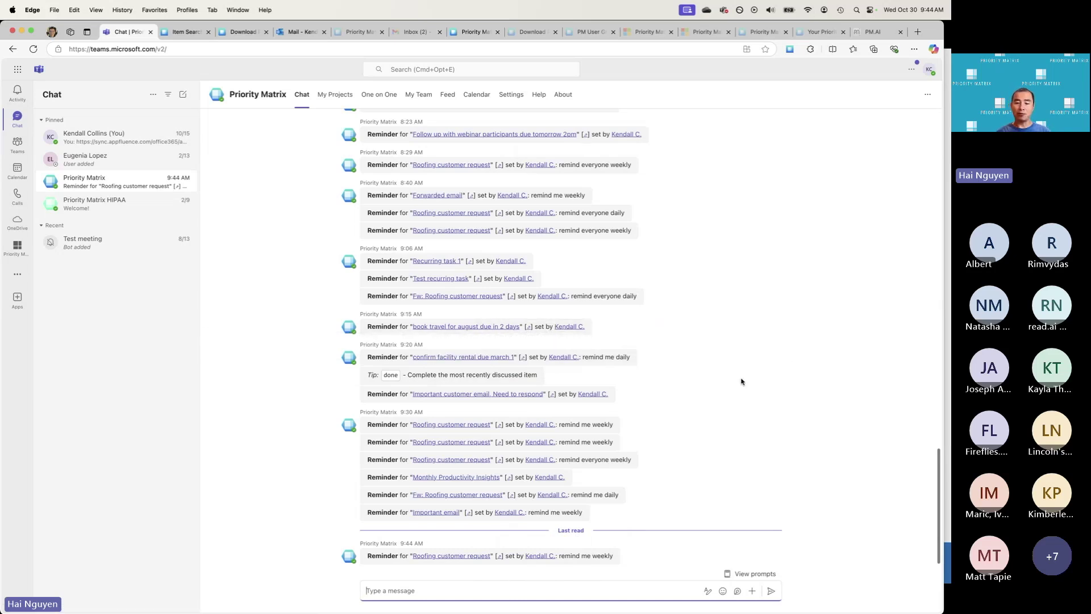
{"action": "type", "text": "what do"}
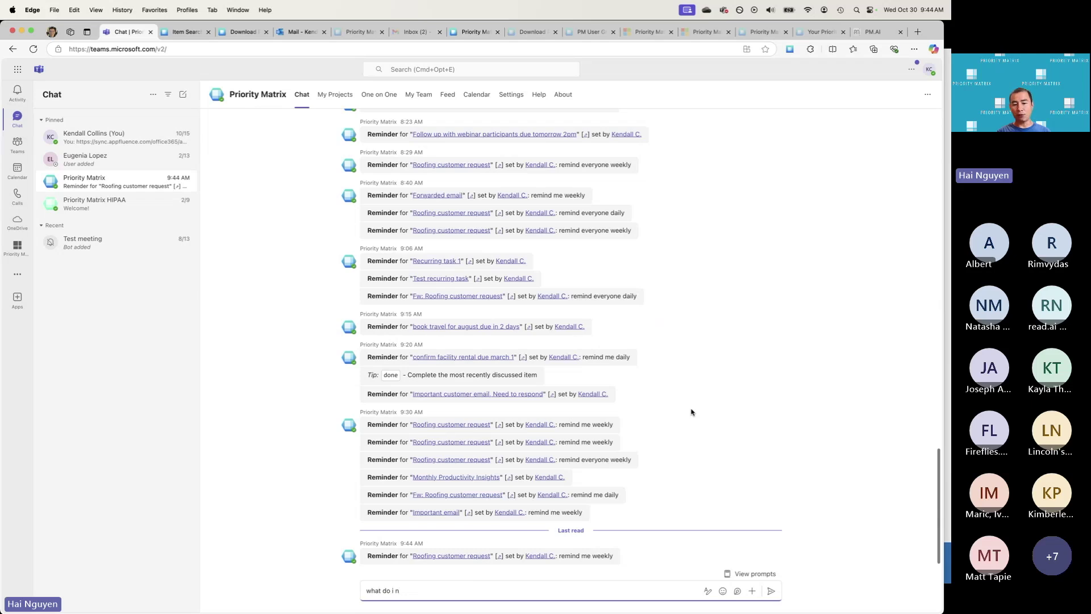
{"action": "type", "text": " I need to work on today"}
{"action": "key", "text": "Return"}
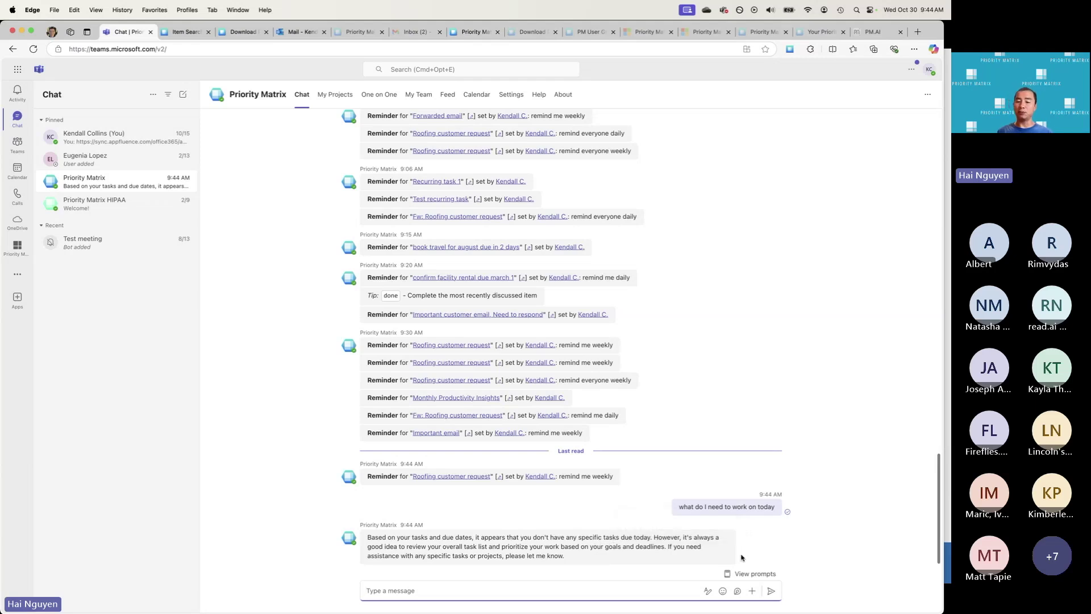
Step: Look through the Priority Matrix bot's suggested prompts and close them without choosing any
{"action": "left_click", "coordinate": [751, 575]}
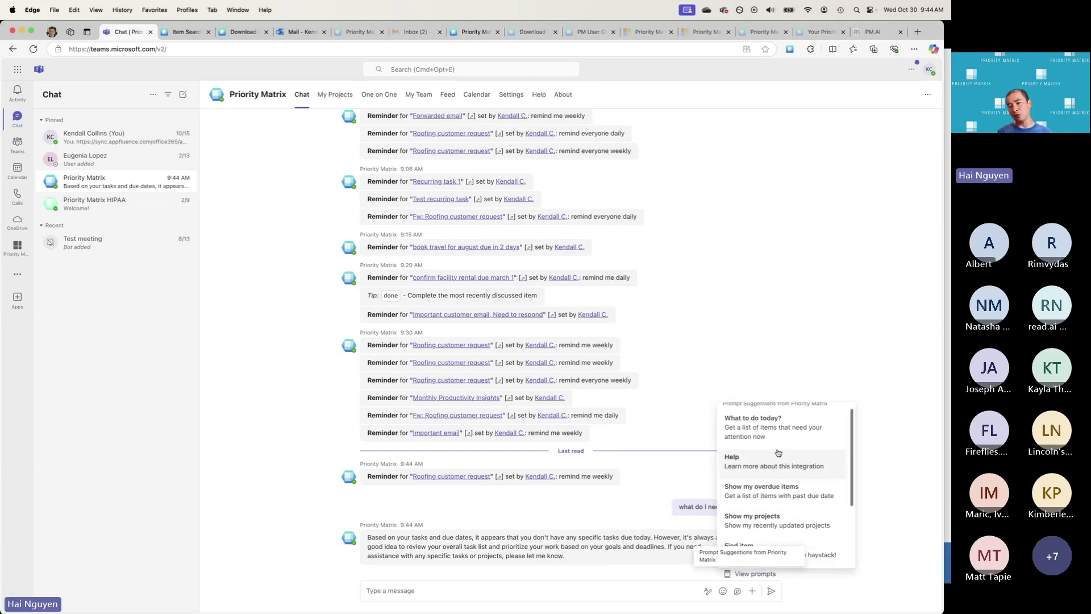
{"action": "scroll", "coordinate": [779, 490], "scroll_direction": "down", "scroll_amount": 3}
{"action": "scroll", "coordinate": [780, 488], "scroll_direction": "up", "scroll_amount": 3}
{"action": "left_click", "coordinate": [799, 375]}
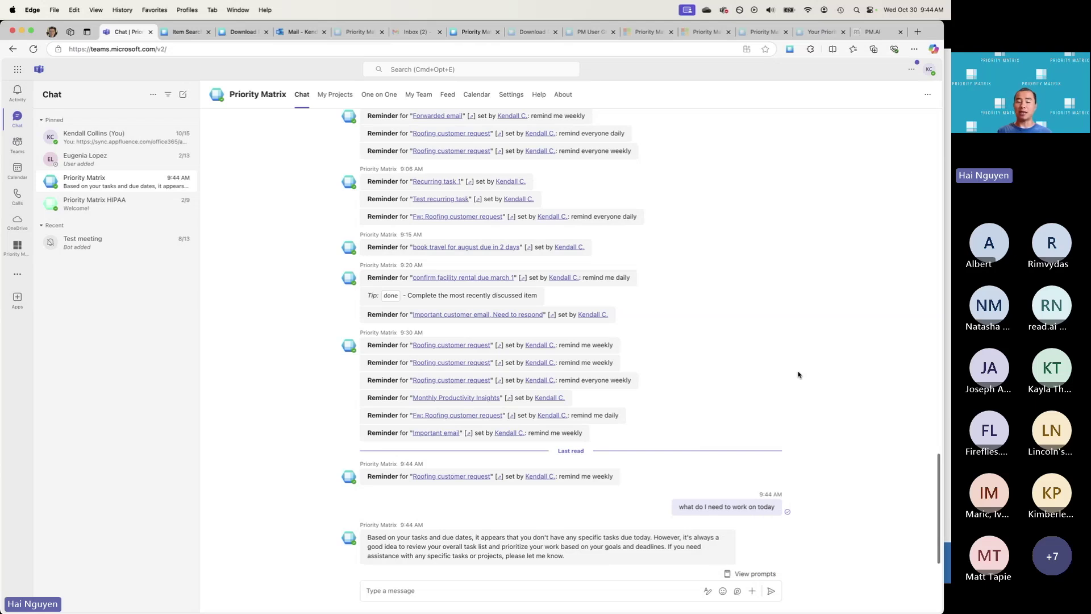
{"action": "left_click", "coordinate": [519, 588]}
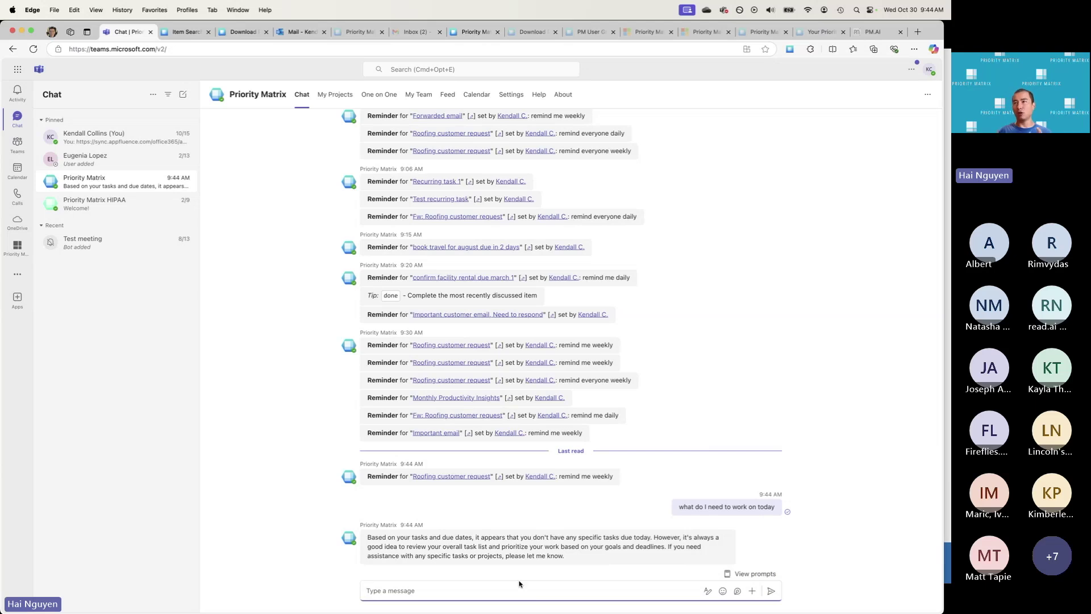
{"action": "left_click", "coordinate": [241, 222]}
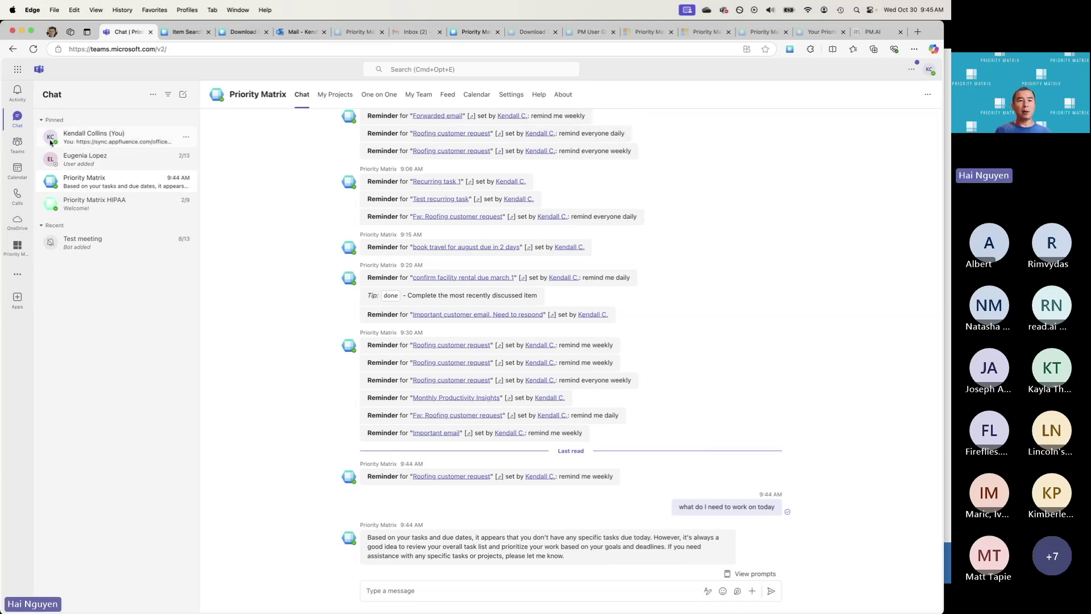
Step: Find the colleague's message requesting a report in their chat, view its option for creating a Priority Matrix item, and close the options
{"action": "left_click", "coordinate": [150, 157]}
{"action": "scroll", "coordinate": [436, 268], "scroll_direction": "up", "scroll_amount": 15}
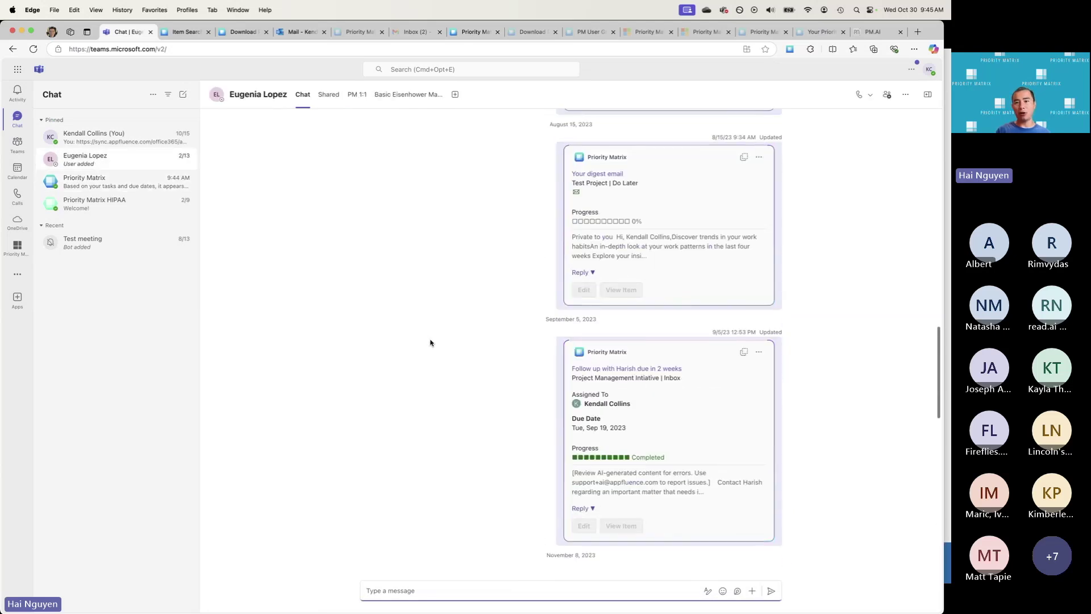
{"action": "scroll", "coordinate": [461, 389], "scroll_direction": "down", "scroll_amount": 5}
{"action": "mouse_move", "coordinate": [420, 326]}
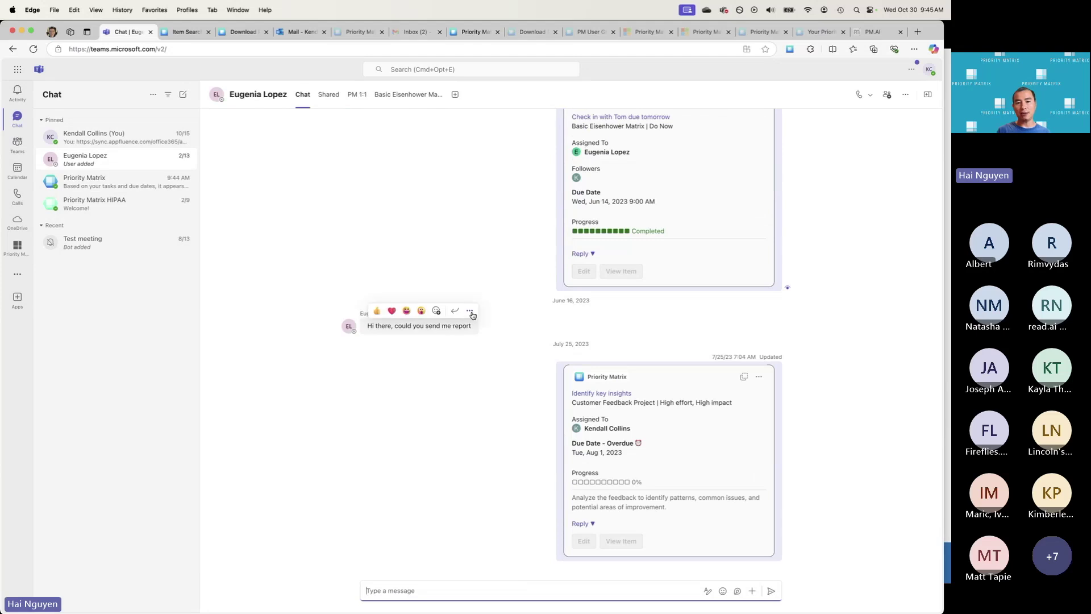
{"action": "left_click", "coordinate": [470, 311]}
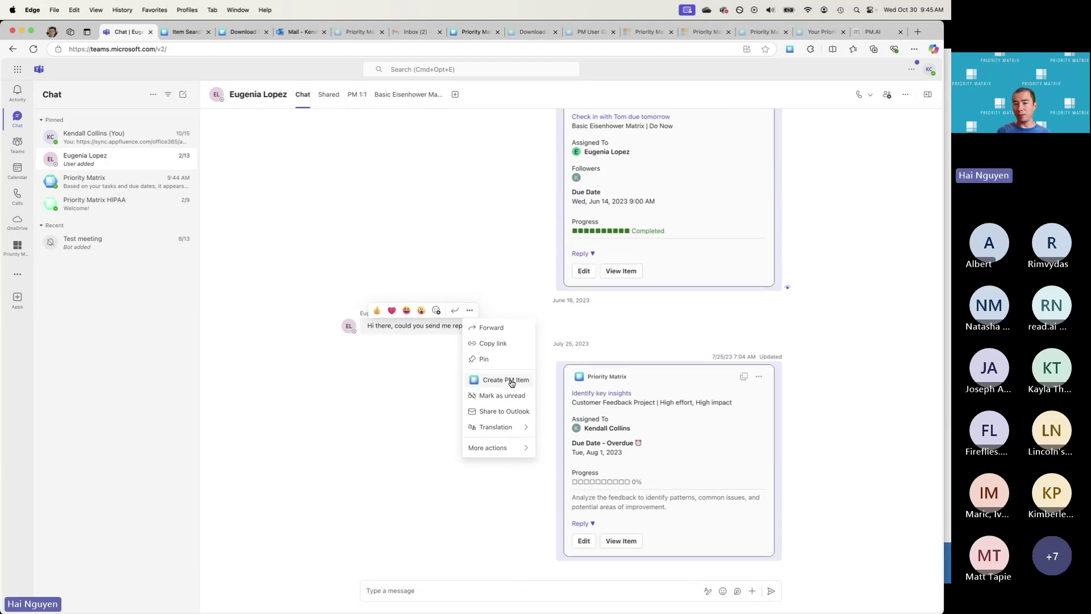
{"action": "left_click", "coordinate": [414, 361]}
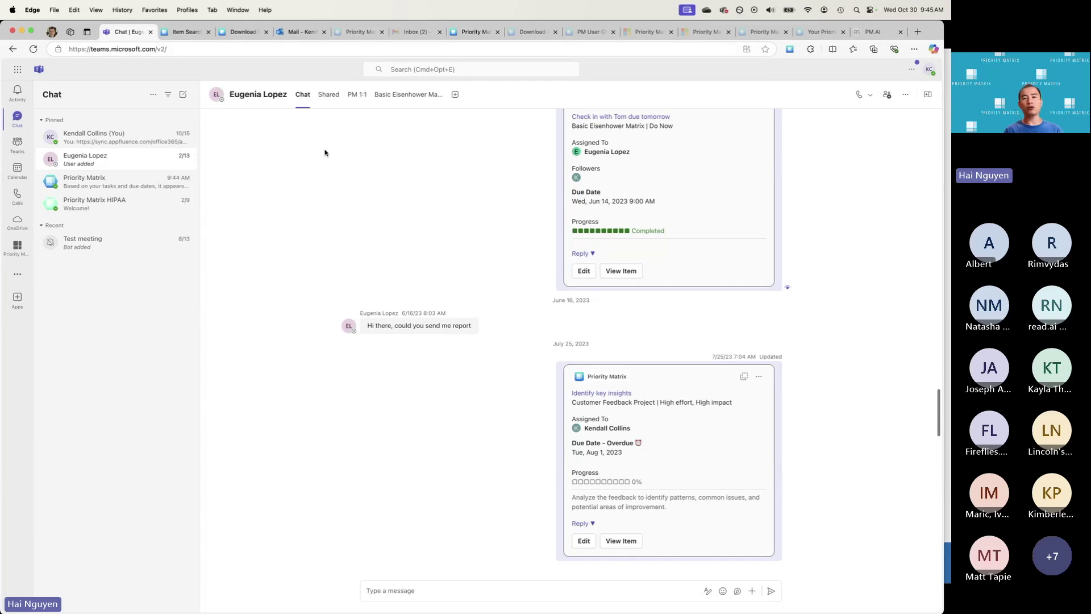
Step: View the Priority Matrix browser extension's options for capturing the current page, close them, and dismiss the reminder notification
{"action": "left_click", "coordinate": [791, 50]}
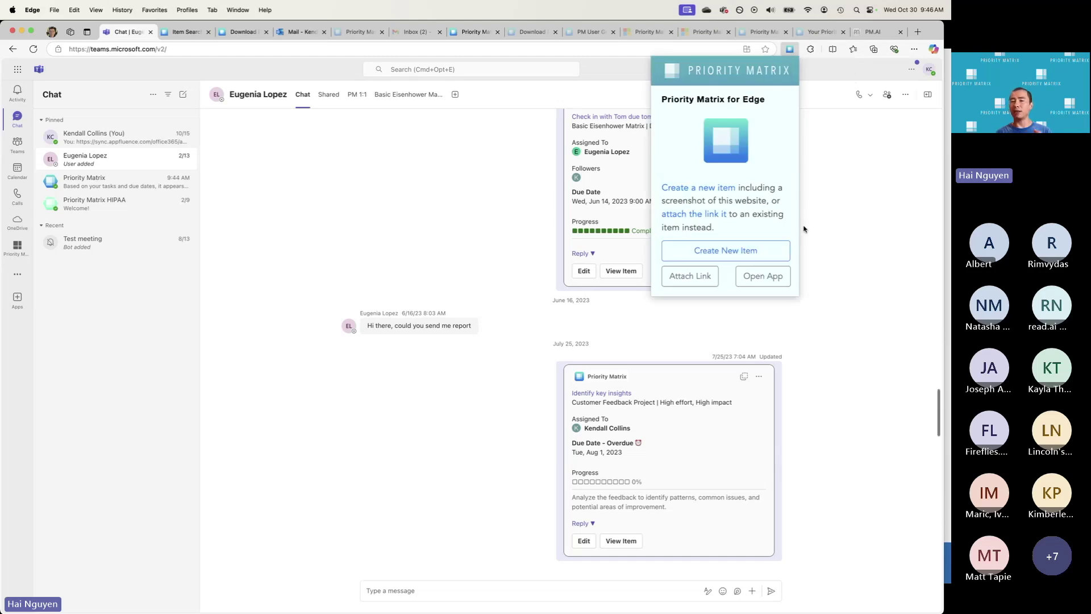
{"action": "left_click", "coordinate": [845, 202]}
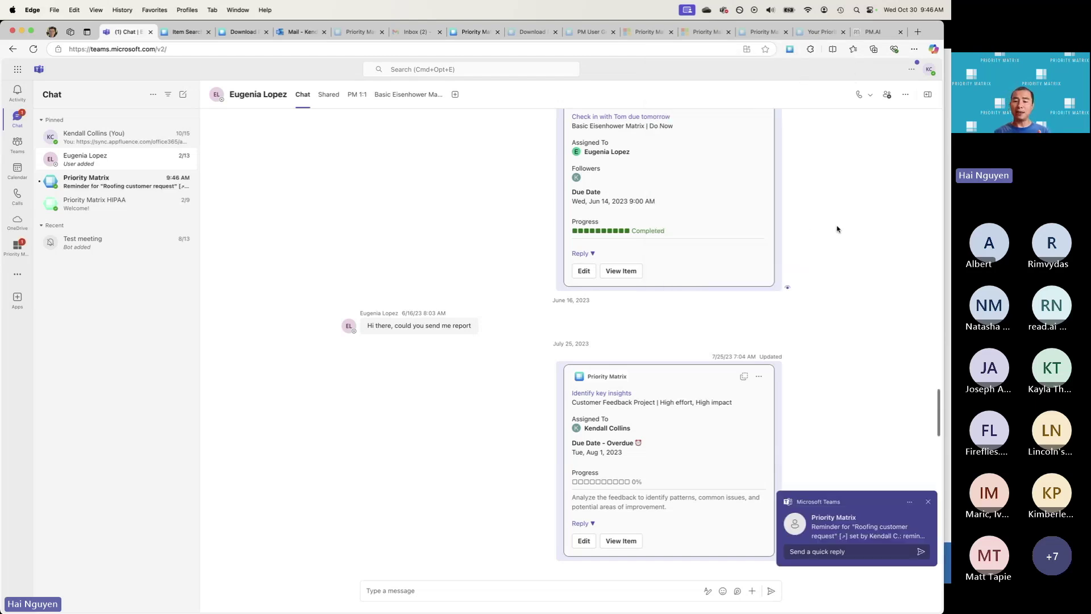
{"action": "left_click", "coordinate": [927, 502]}
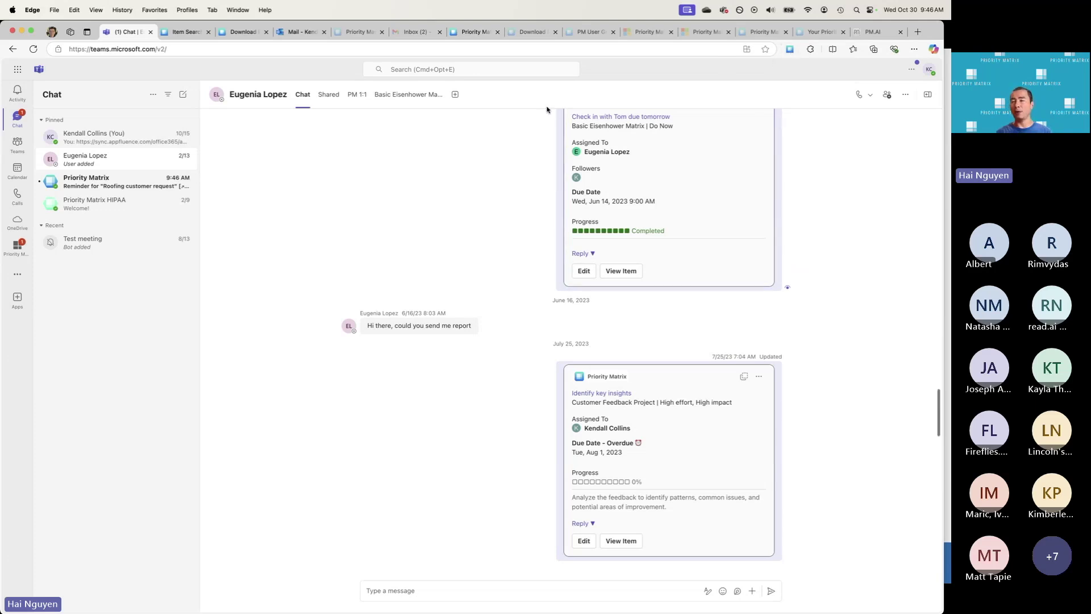
Step: Switch to the Priority Matrix web app and open the first "Roofing customer request" from the home alerts
{"action": "left_click", "coordinate": [185, 33]}
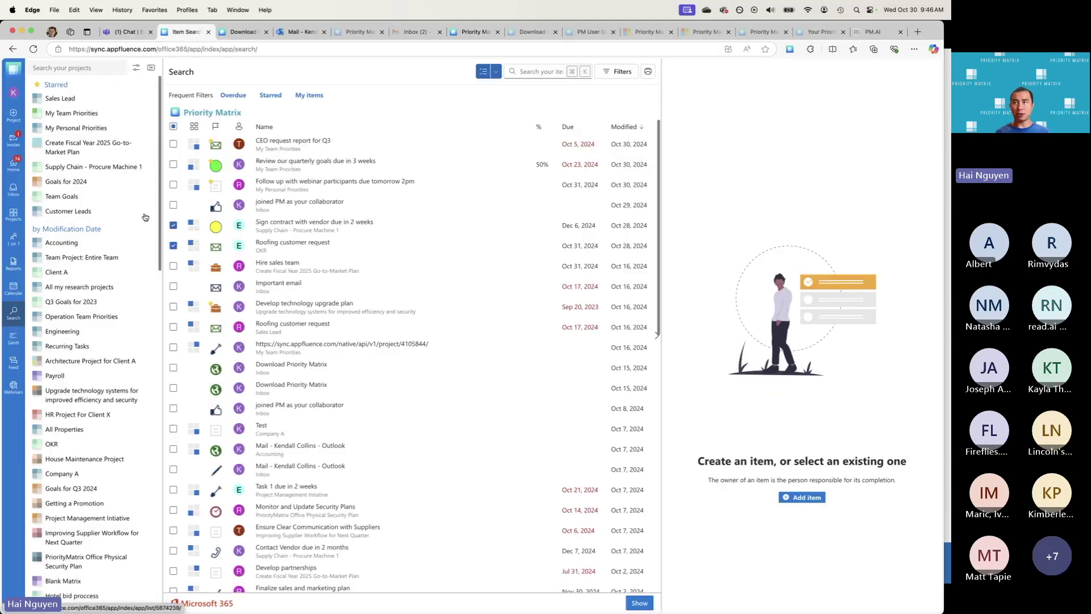
{"action": "left_click", "coordinate": [17, 165]}
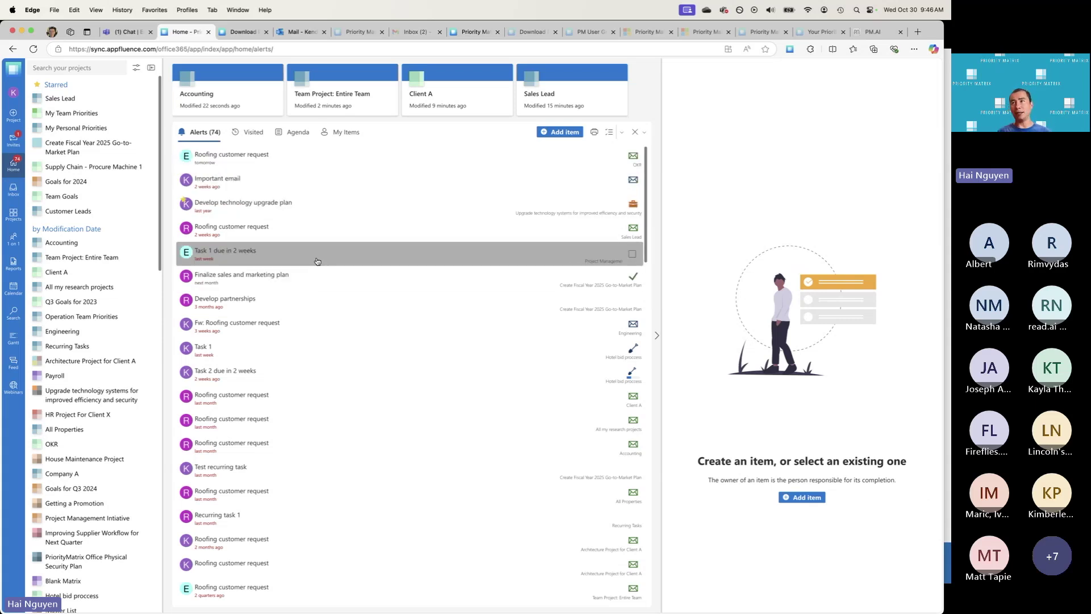
{"action": "left_click", "coordinate": [358, 155]}
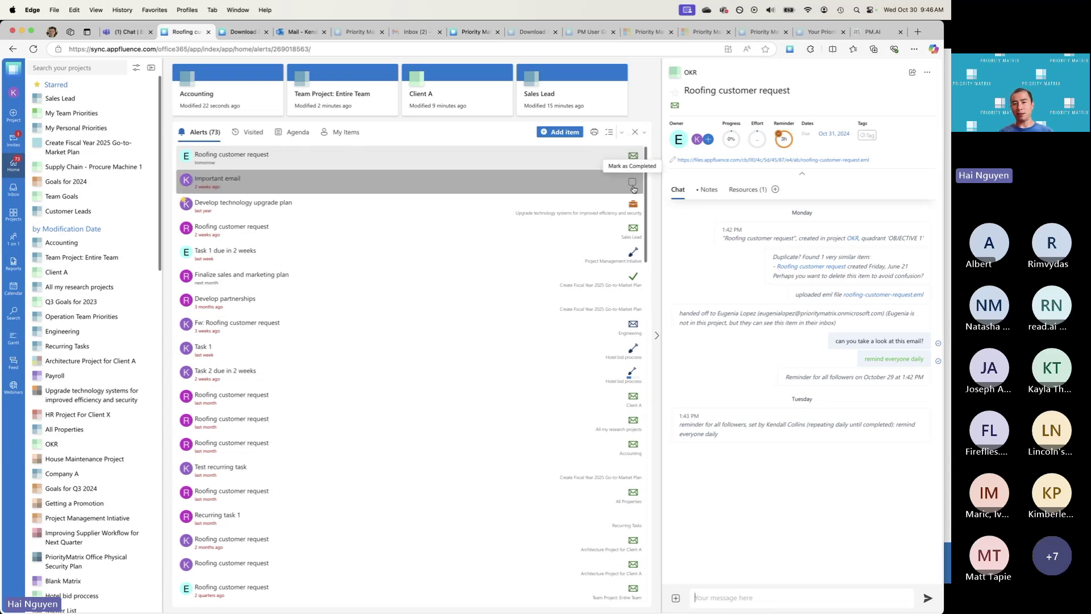
Step: Clear the home alerts that are older than a day
{"action": "left_click", "coordinate": [645, 133]}
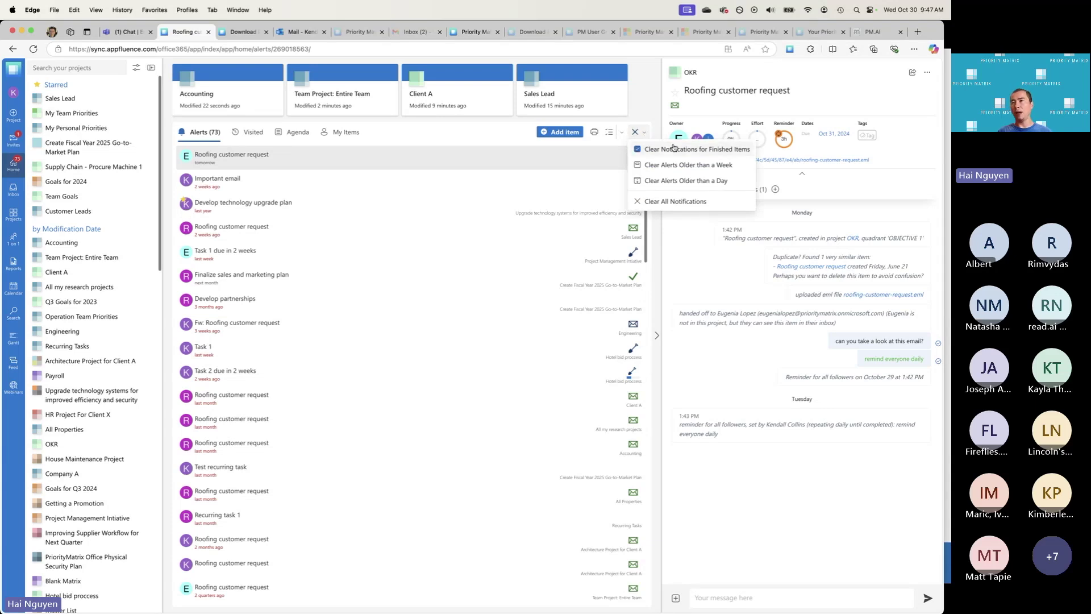
{"action": "left_click", "coordinate": [694, 181]}
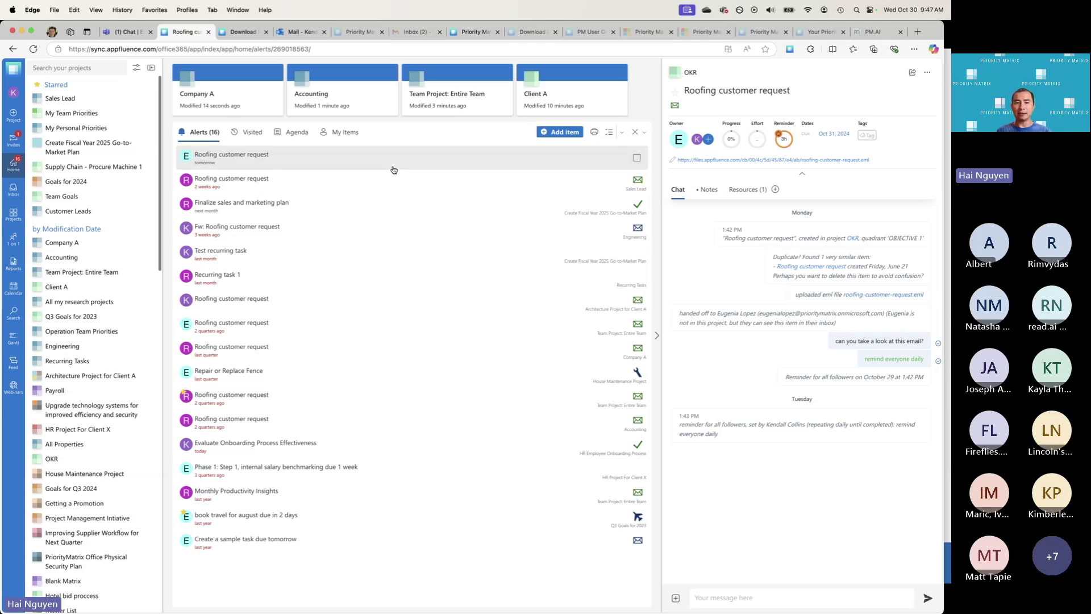
{"action": "left_click", "coordinate": [394, 179]}
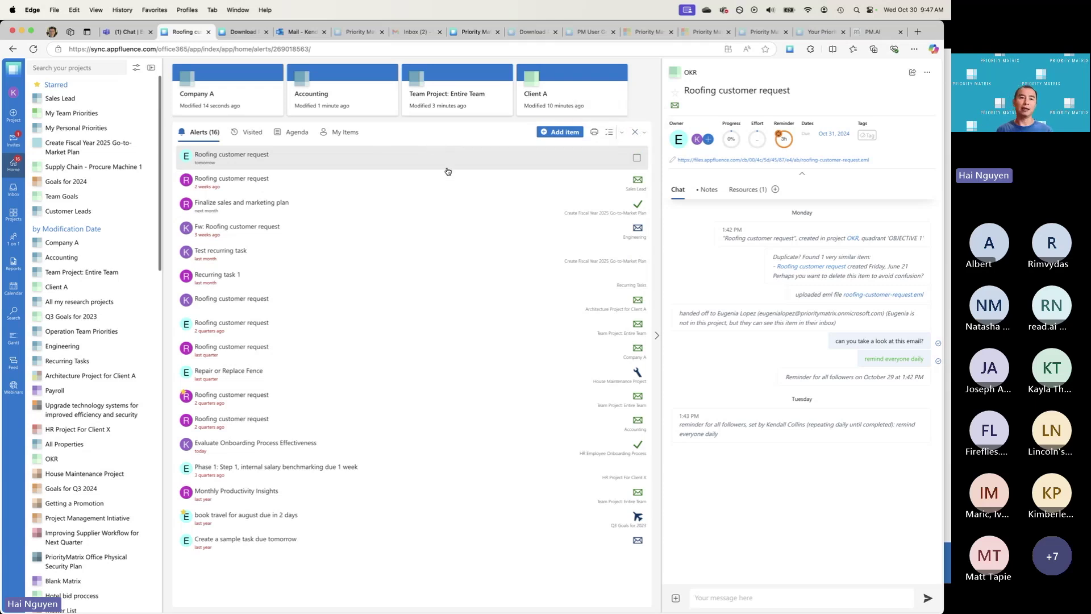
Step: Review the agenda of upcoming and overdue items, and display the list of my own items
{"action": "left_click", "coordinate": [297, 133]}
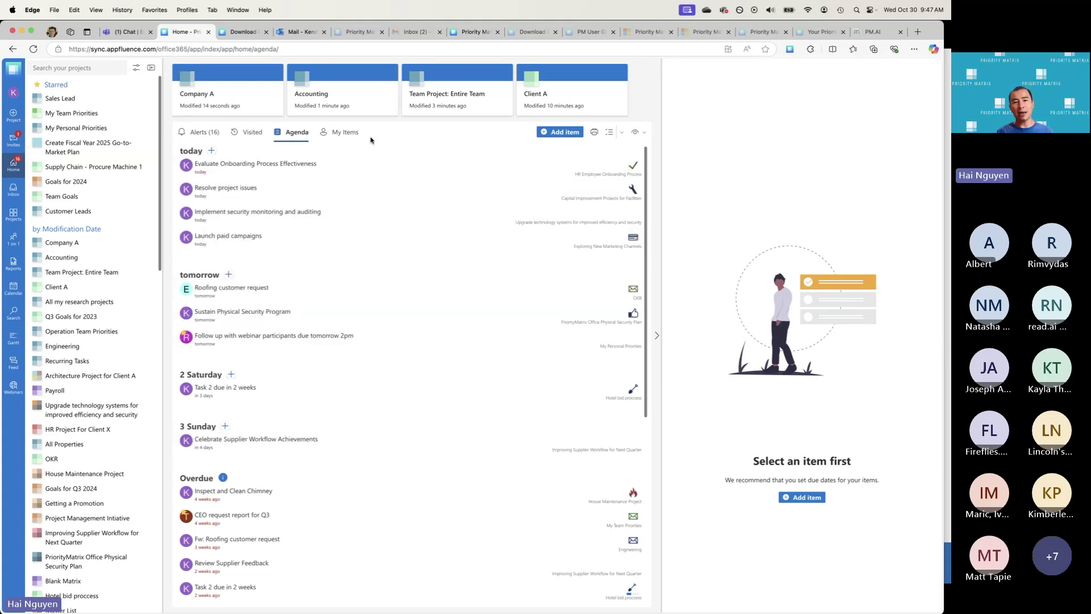
{"action": "left_click", "coordinate": [349, 132]}
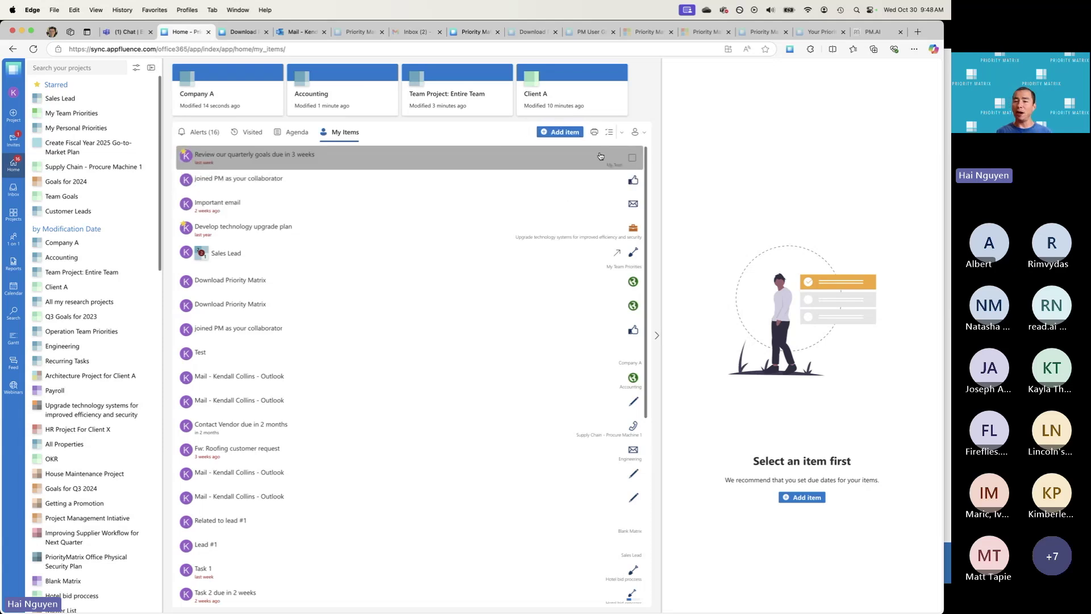
Step: Select the first four entries in My Items, look through the bulk actions available for them, and close the list without applying any
{"action": "left_click", "coordinate": [625, 135]}
{"action": "left_click", "coordinate": [604, 149]}
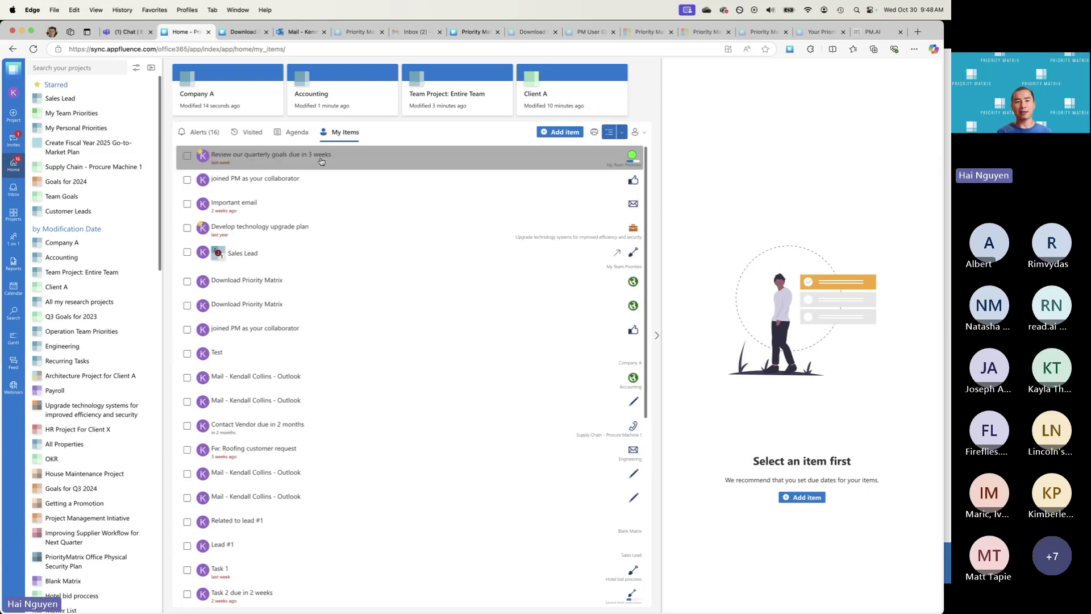
{"action": "left_click", "coordinate": [187, 155]}
{"action": "left_click", "coordinate": [187, 180]}
{"action": "left_click", "coordinate": [187, 203]}
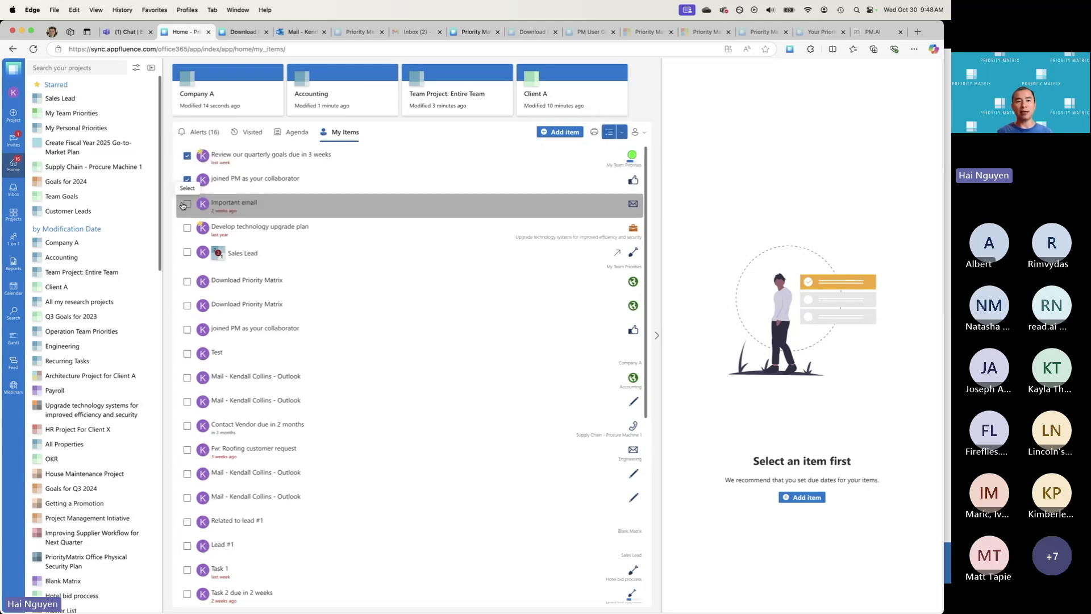
{"action": "left_click", "coordinate": [187, 228]}
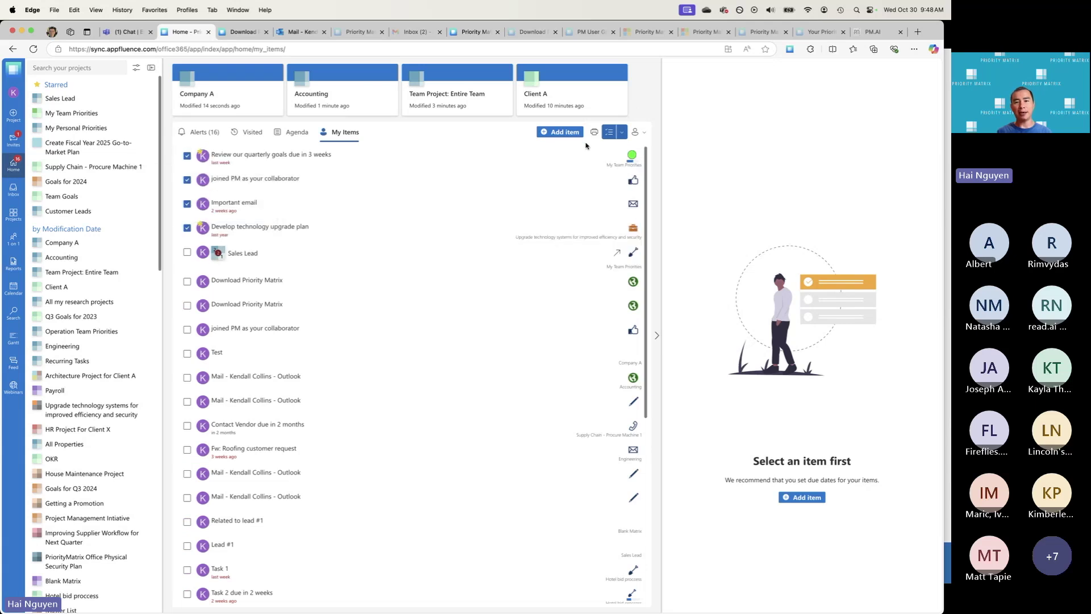
{"action": "left_click", "coordinate": [619, 135]}
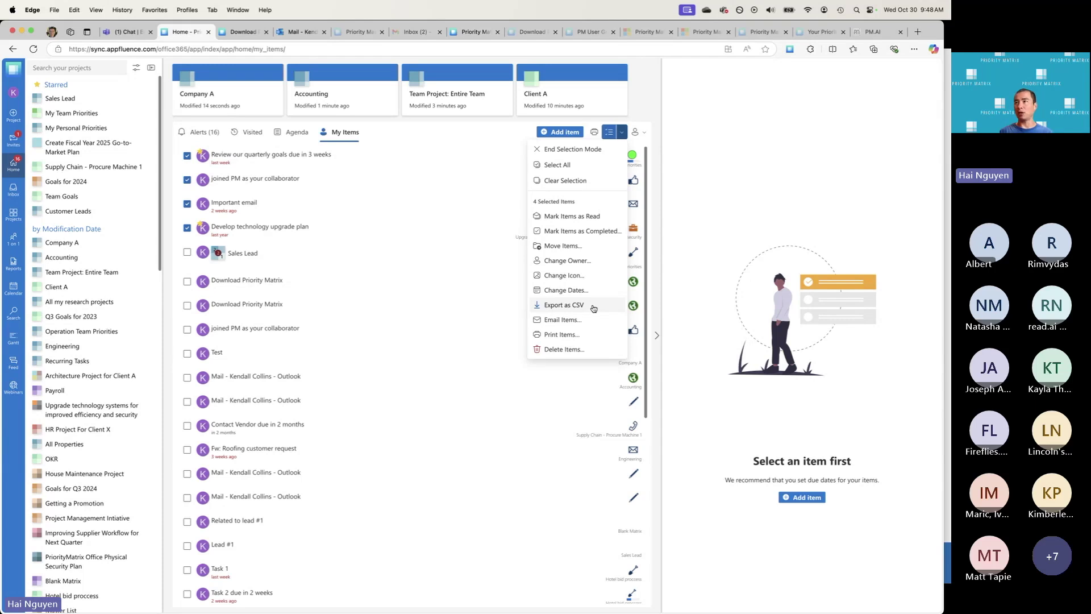
{"action": "left_click", "coordinate": [650, 85]}
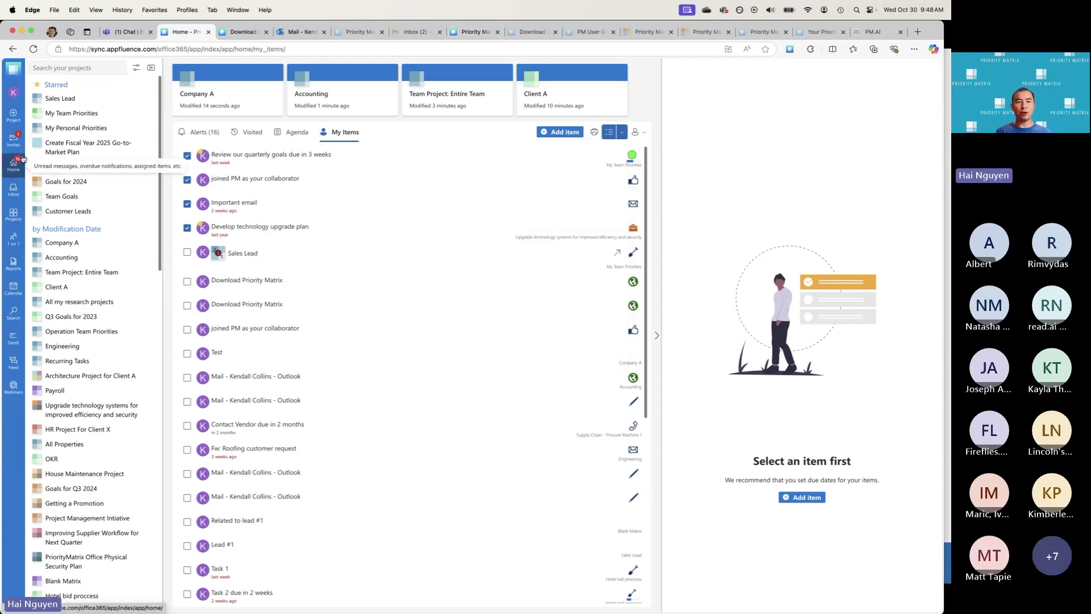
Step: Explore new-project creation with AI and from the custom Employee Onboarding Template, and exit without creating a project
{"action": "left_click", "coordinate": [13, 214]}
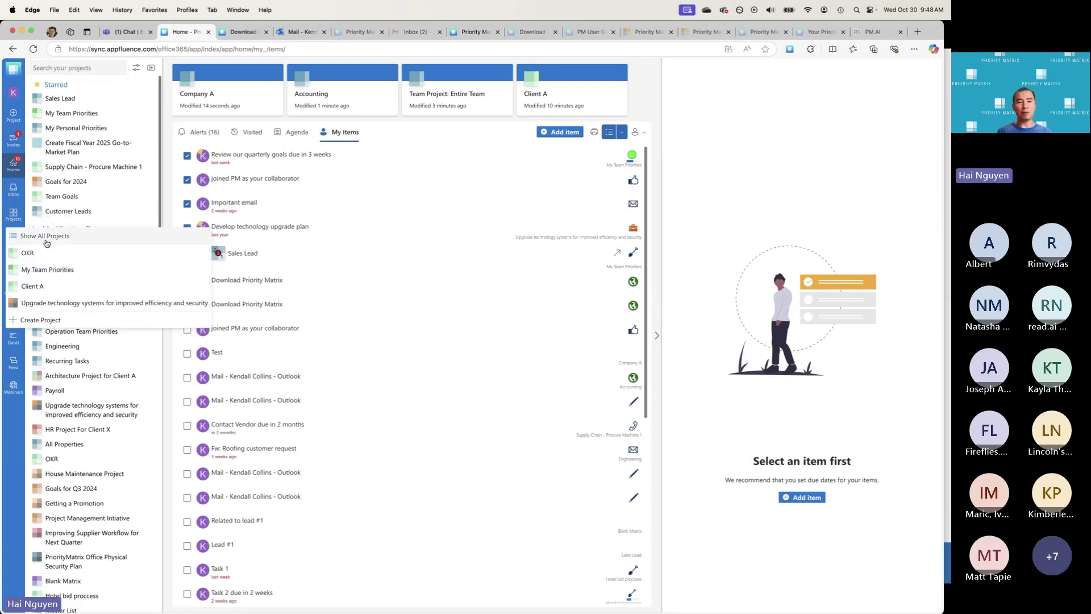
{"action": "left_click", "coordinate": [56, 320]}
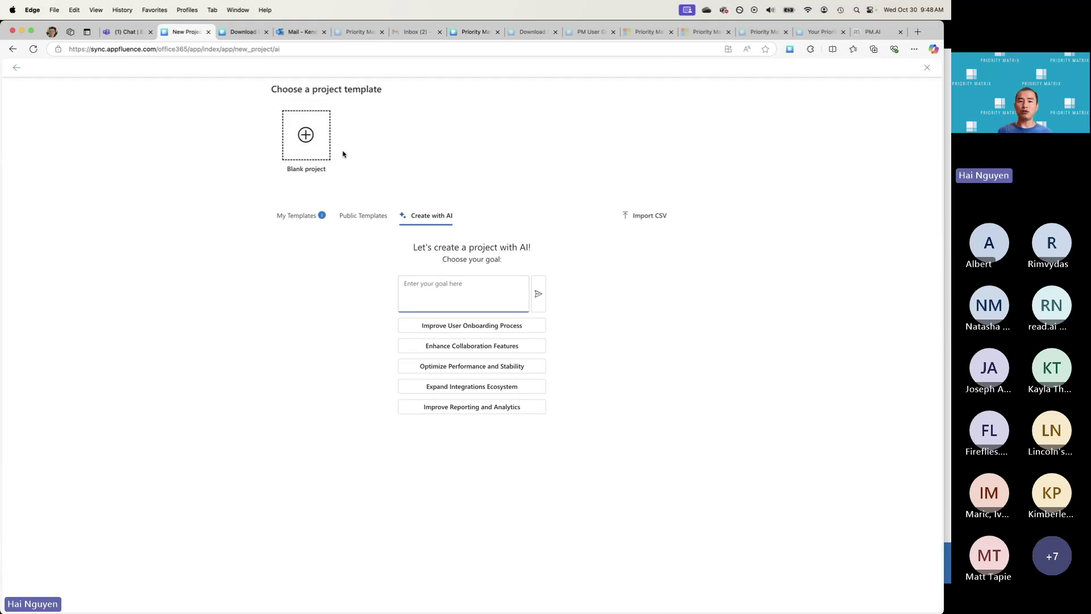
{"action": "left_click", "coordinate": [450, 285]}
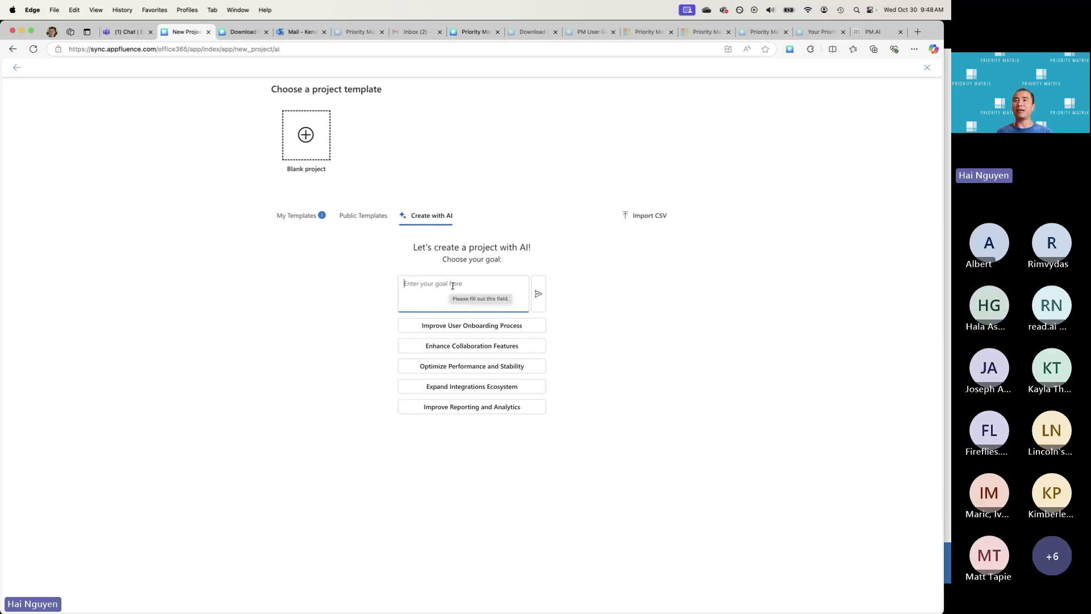
{"action": "left_click", "coordinate": [302, 215]}
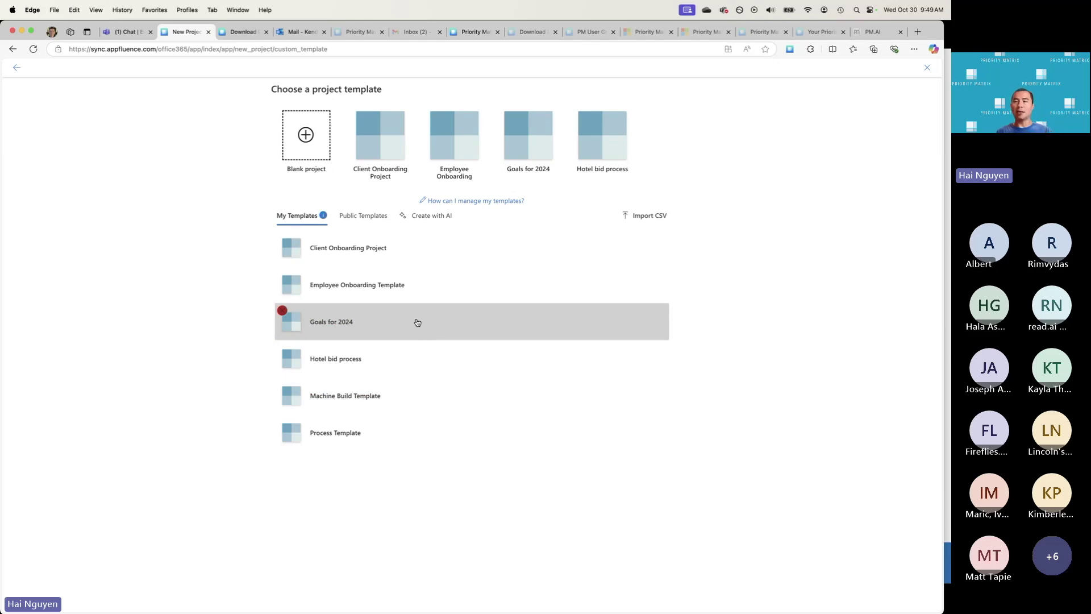
{"action": "left_click", "coordinate": [354, 296]}
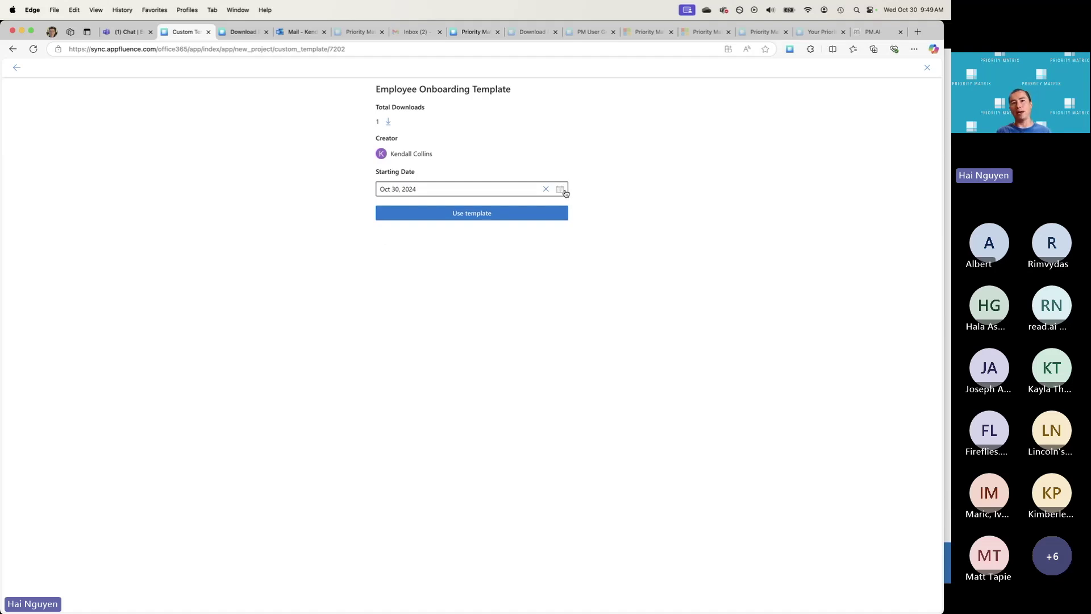
{"action": "left_click", "coordinate": [927, 68]}
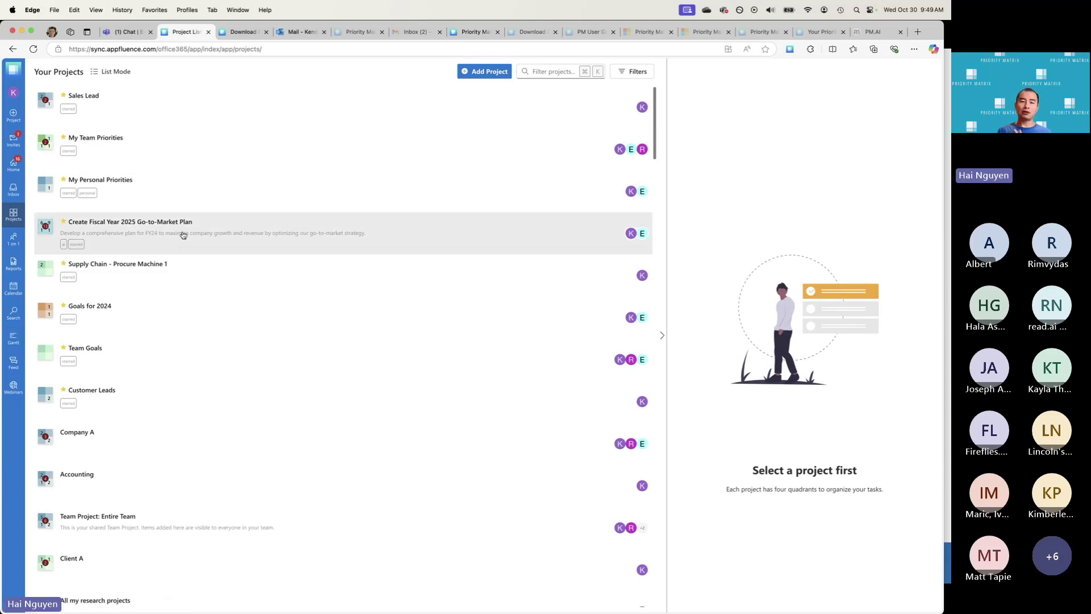
Step: Open the team workload report to examine the number of items per user for the week
{"action": "left_click", "coordinate": [14, 265]}
{"action": "left_click", "coordinate": [51, 300]}
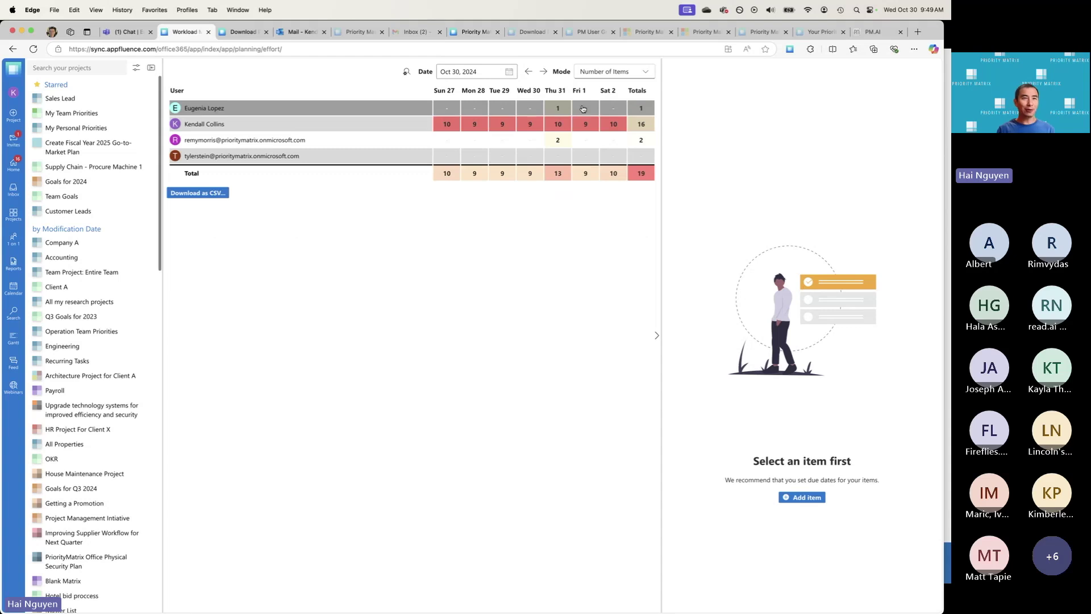
Step: Switch to the slide presentation and advance to the "If You Do Nothing Else...." slide
{"action": "key", "text": "ctrl+Right"}
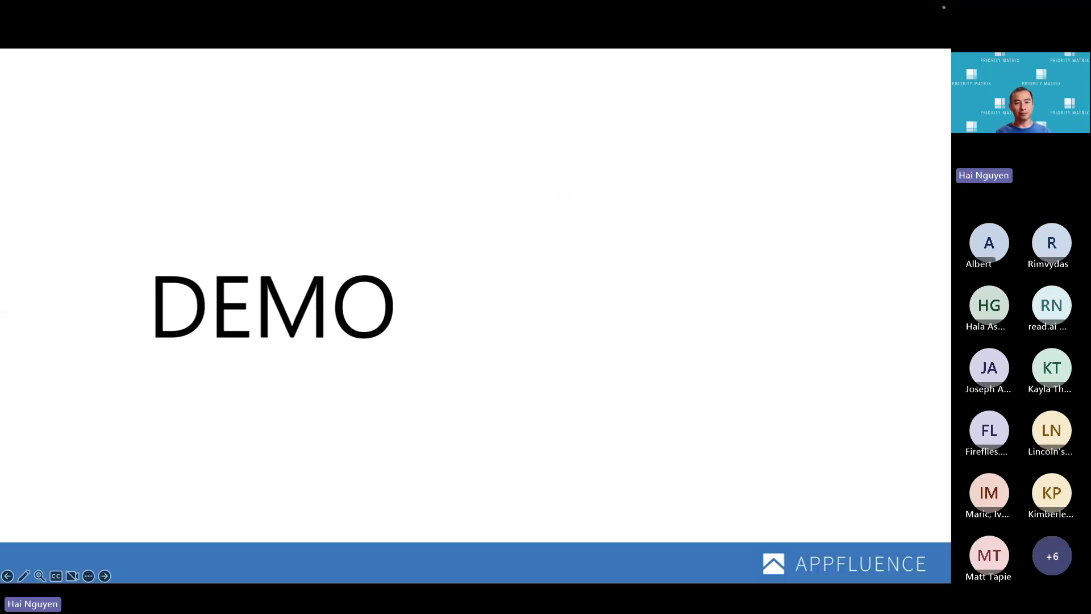
{"action": "key", "text": "Right"}
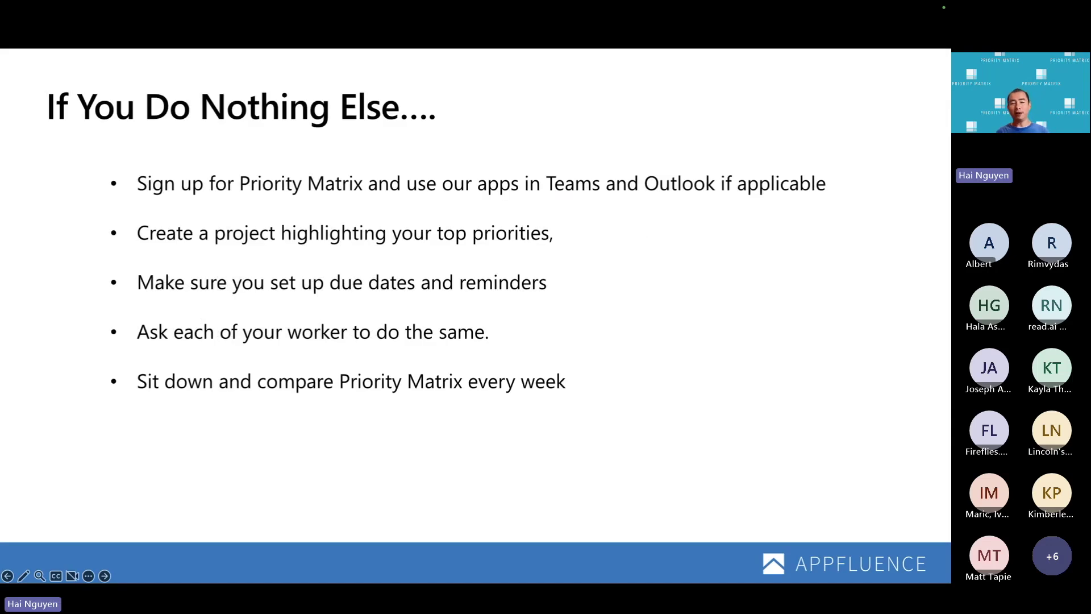